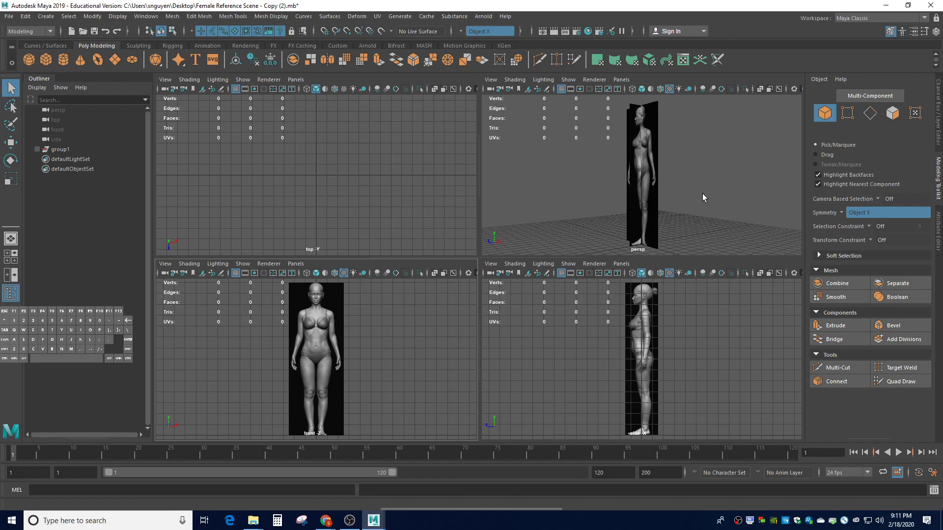
# Switch Symmetry off in the Modeling Toolkit and open the Create > Polygon Primitives list
pyautogui.click(842, 210)
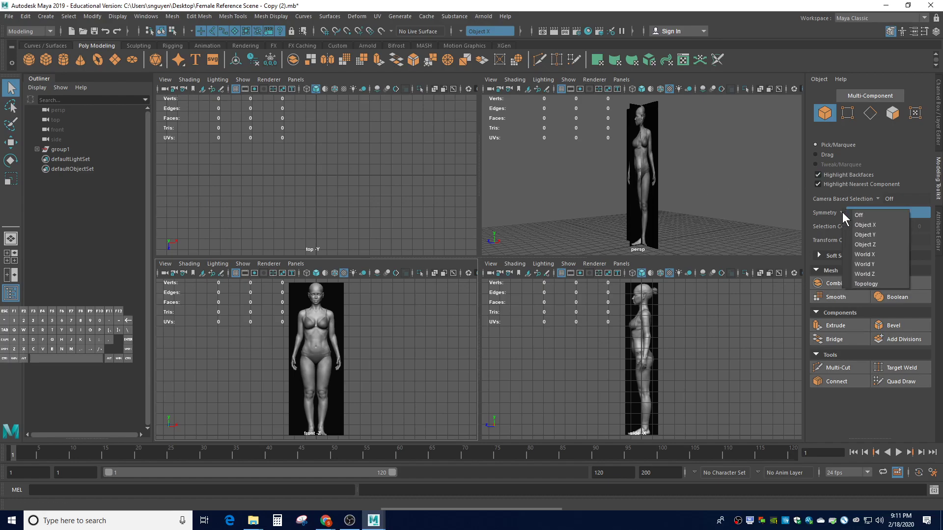
pyautogui.click(854, 214)
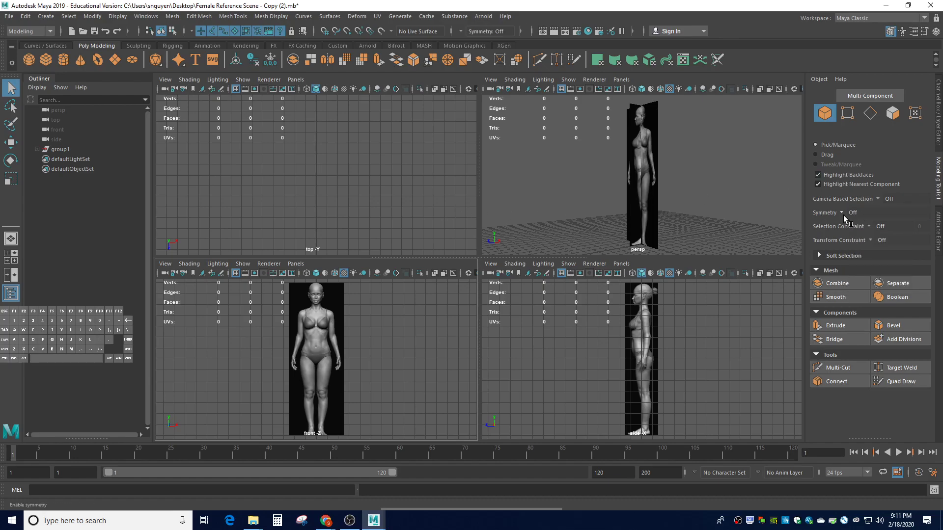
pyautogui.click(46, 17)
pyautogui.moveTo(75, 52)
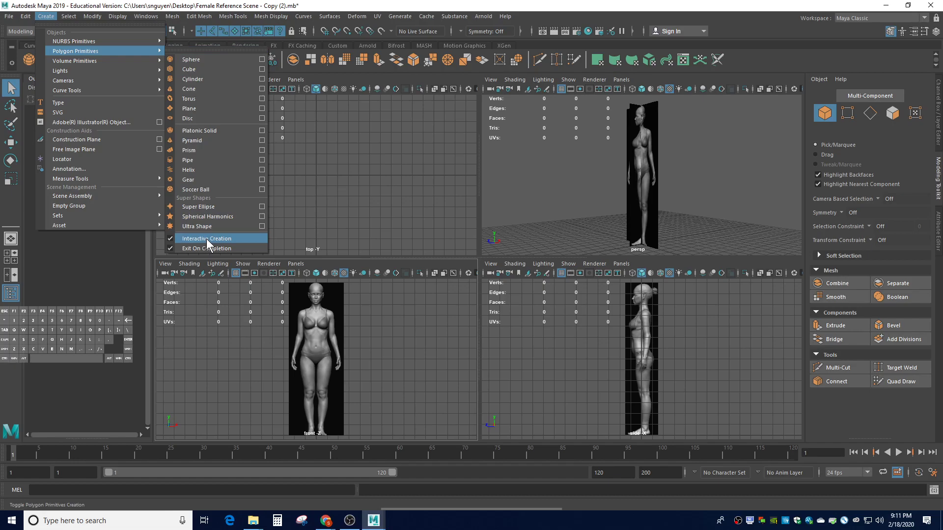
# Draw a polygon cylinder in the top view at the figure's feet, setting its base and height
pyautogui.click(315, 173)
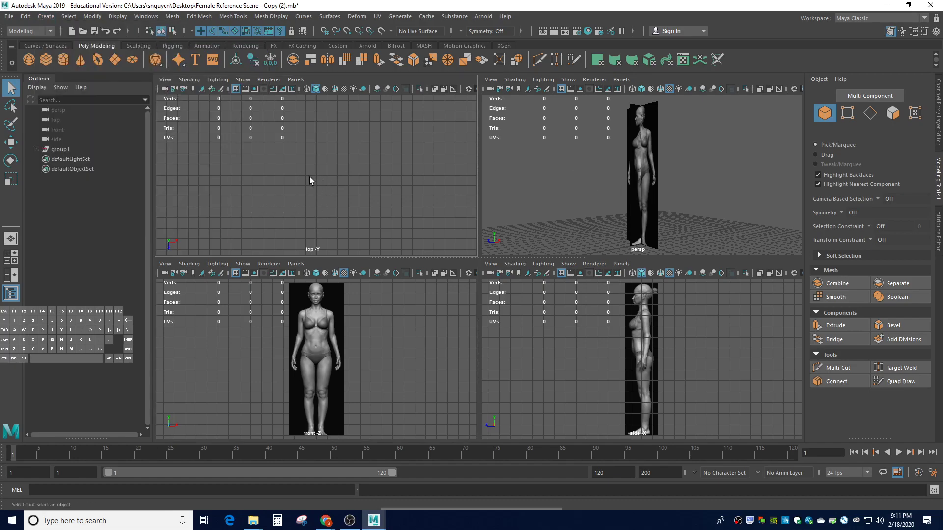
pyautogui.click(64, 60)
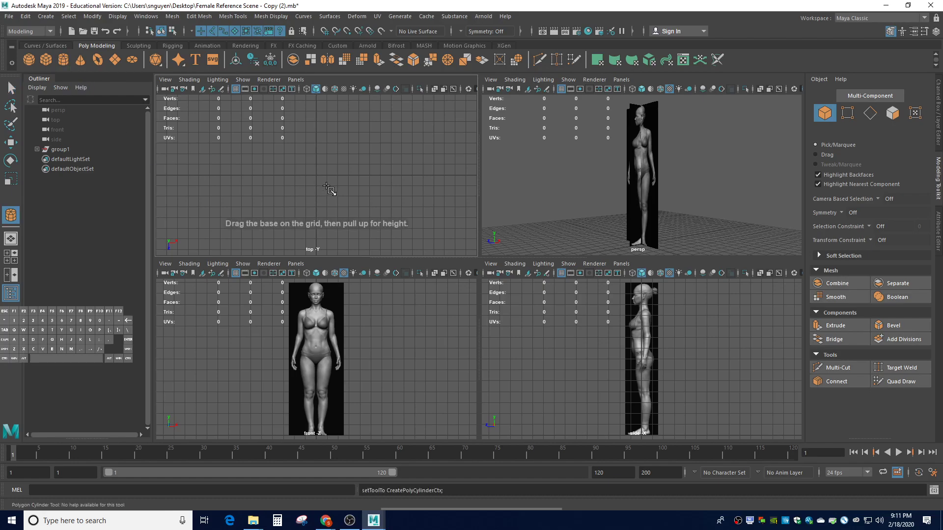
pyautogui.moveTo(316, 176)
pyautogui.mouseDown()
pyautogui.moveTo(330, 188)
pyautogui.moveTo(325, 181)
pyautogui.mouseUp()
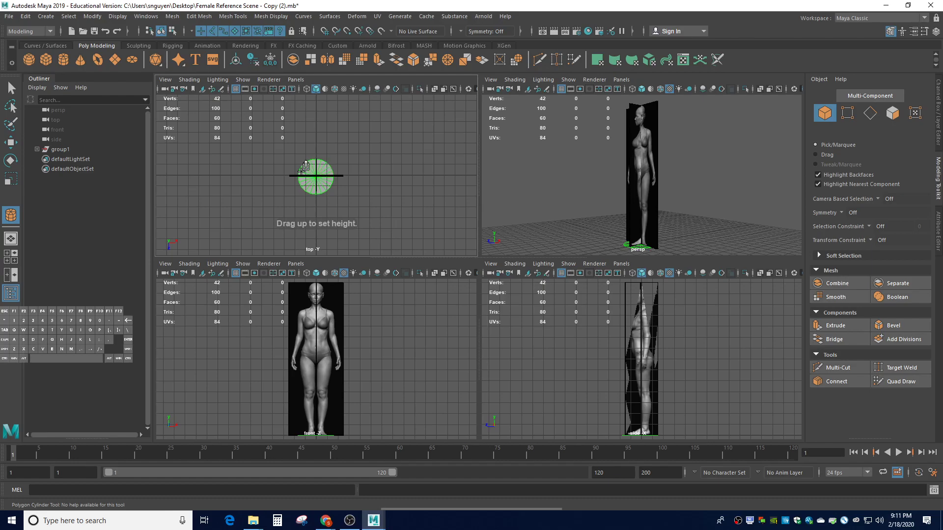
pyautogui.moveTo(328, 175); pyautogui.dragTo(325, 142)
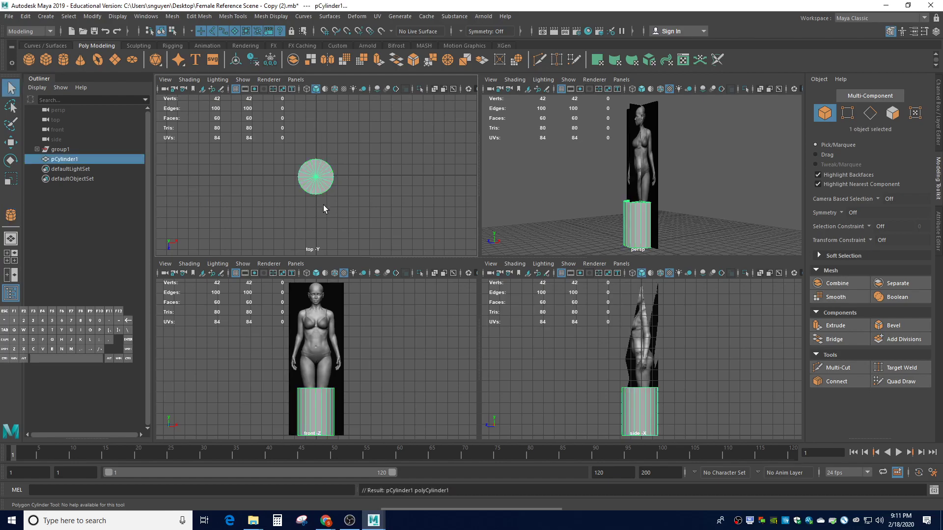
pyautogui.click(635, 338)
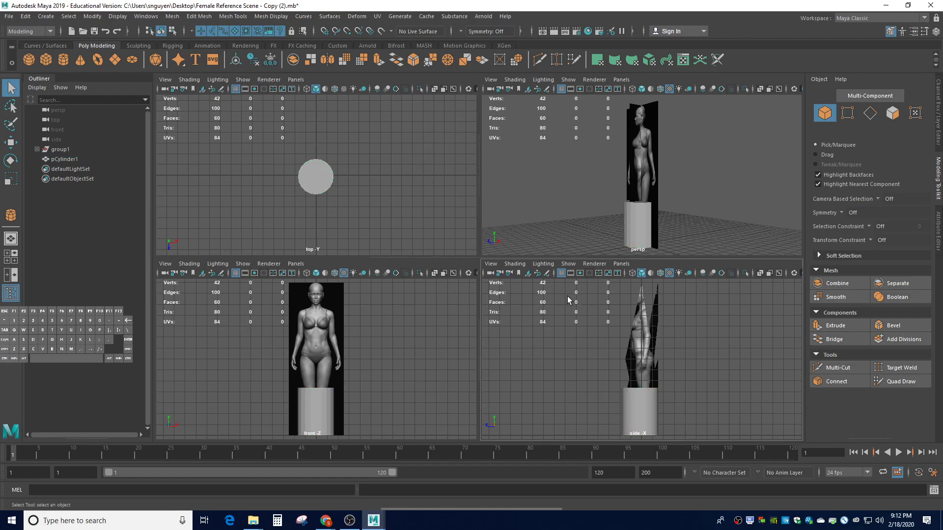
# Set the side viewport to Flat Shade All and select pCylinder1
pyautogui.click(543, 265)
pyautogui.moveTo(519, 267)
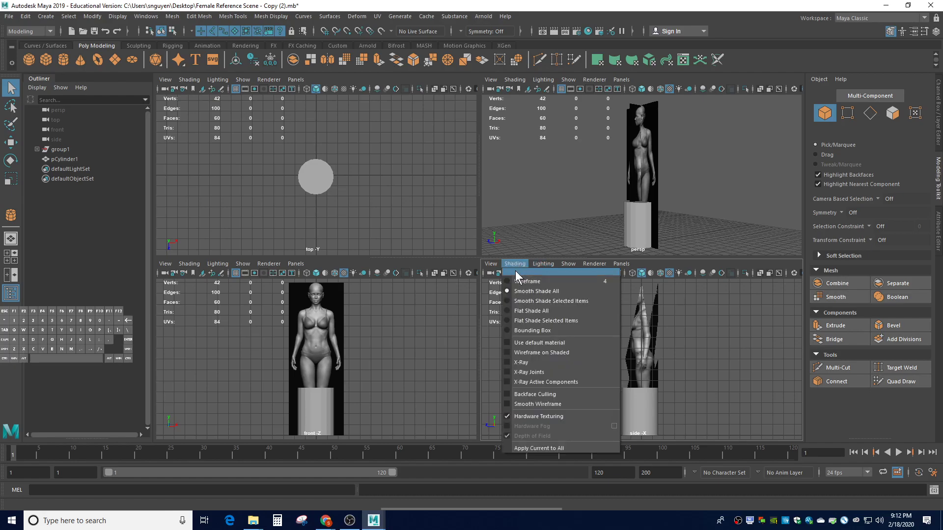
pyautogui.click(506, 311)
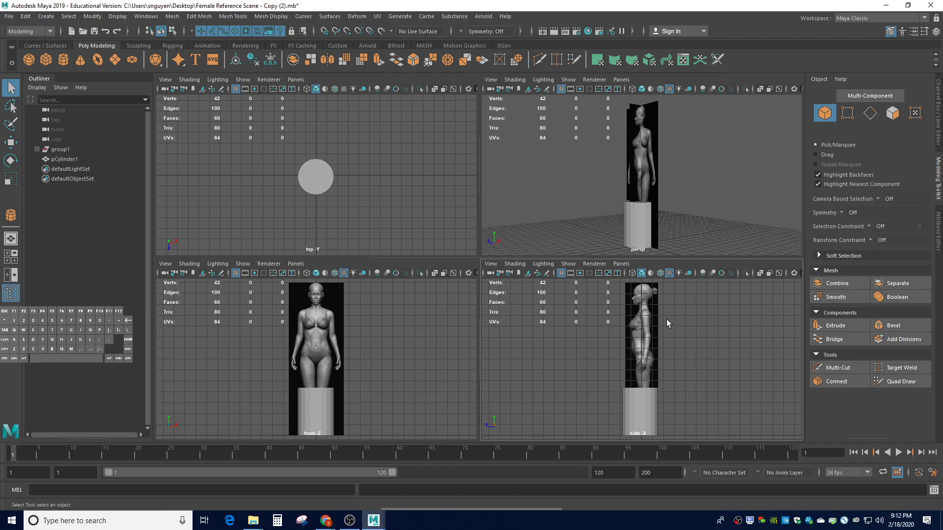
pyautogui.click(646, 399)
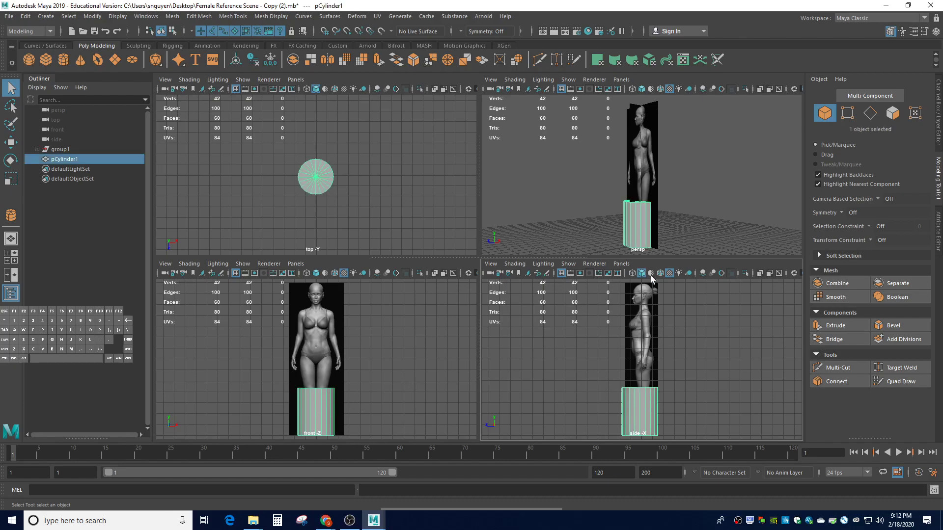
# Raise pCylinder1 up to the torso (Translate Y about 9.3) and set its Height to 4
pyautogui.click(939, 125)
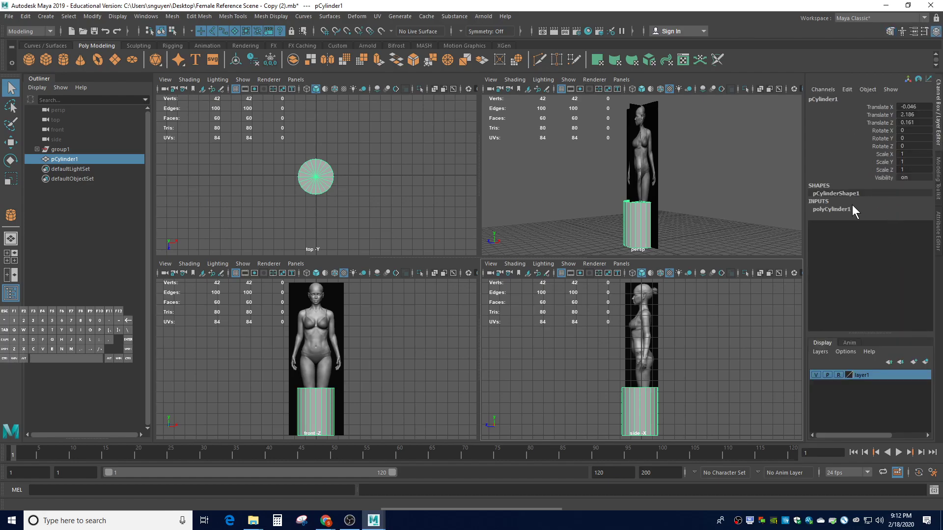
pyautogui.click(834, 210)
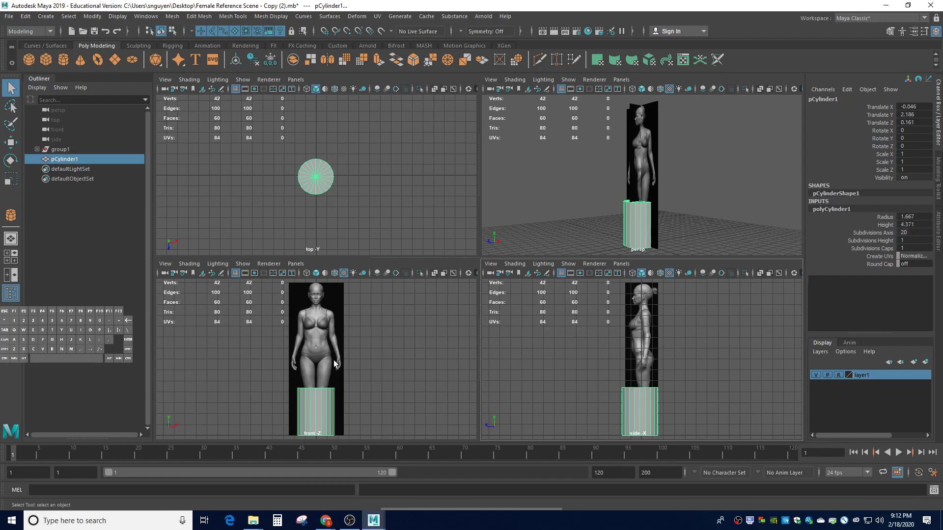
pyautogui.press('w')
pyautogui.moveTo(315, 375); pyautogui.dragTo(336, 298)
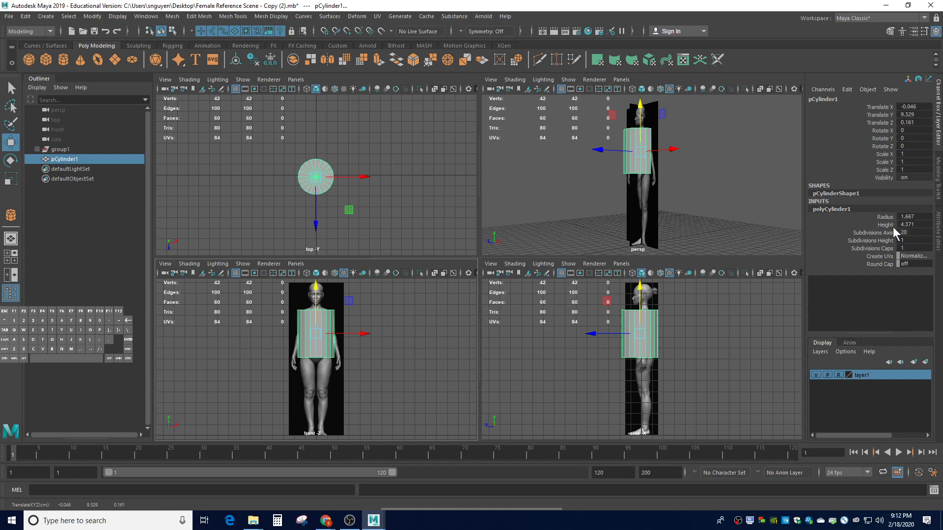
pyautogui.click(912, 223)
pyautogui.write('4')
pyautogui.press('Return')
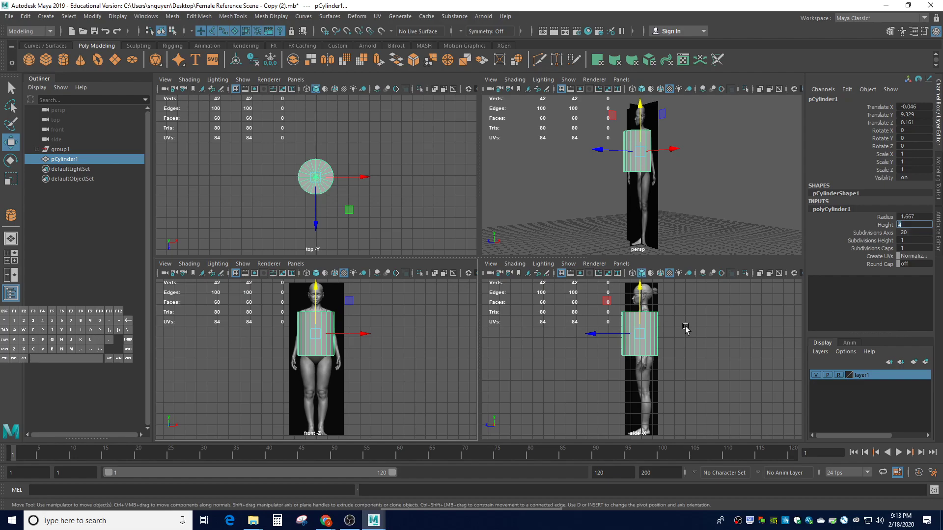
# Set the cylinder's Radius to 0.5 in the Channel Box
pyautogui.click(905, 217)
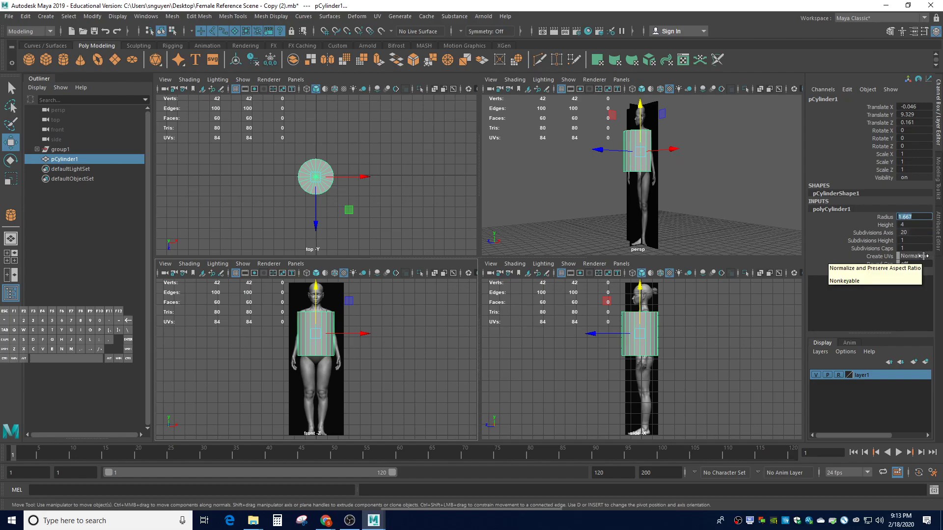
pyautogui.write('.7')
pyautogui.press('Return')
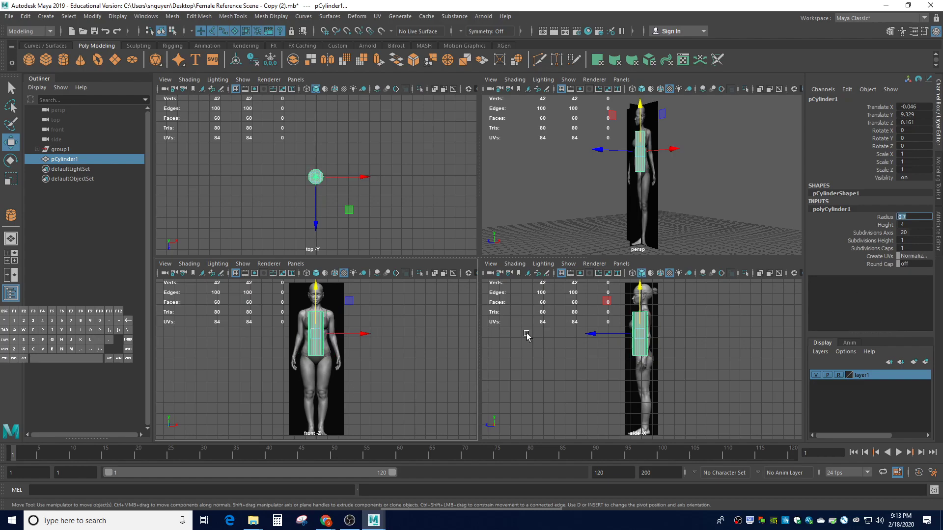
pyautogui.scroll(2, 644, 337)
pyautogui.scroll(1, 644, 337)
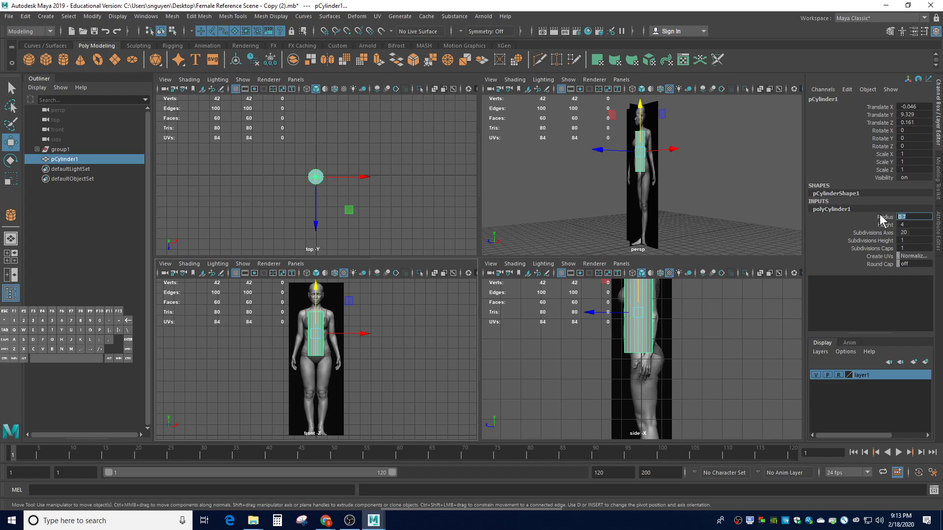
pyautogui.press('Return')
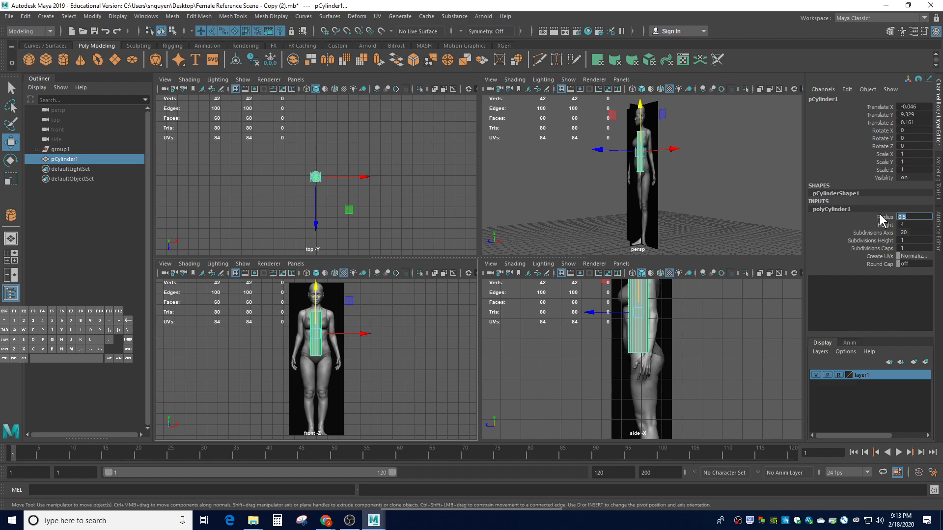
# Slide the cylinder along Z in the side view so it sits inside the torso
pyautogui.scroll(-1, 602, 338)
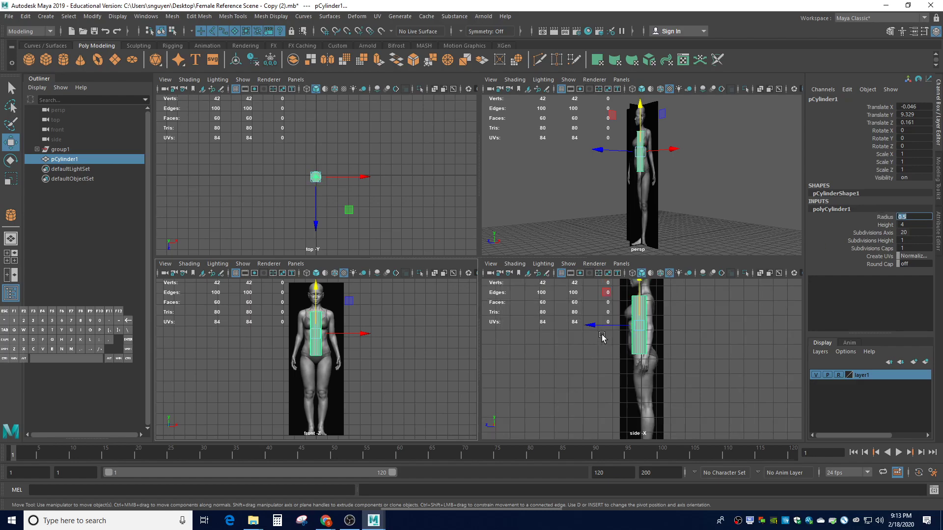
pyautogui.click(608, 326)
pyautogui.moveTo(609, 326); pyautogui.dragTo(612, 327)
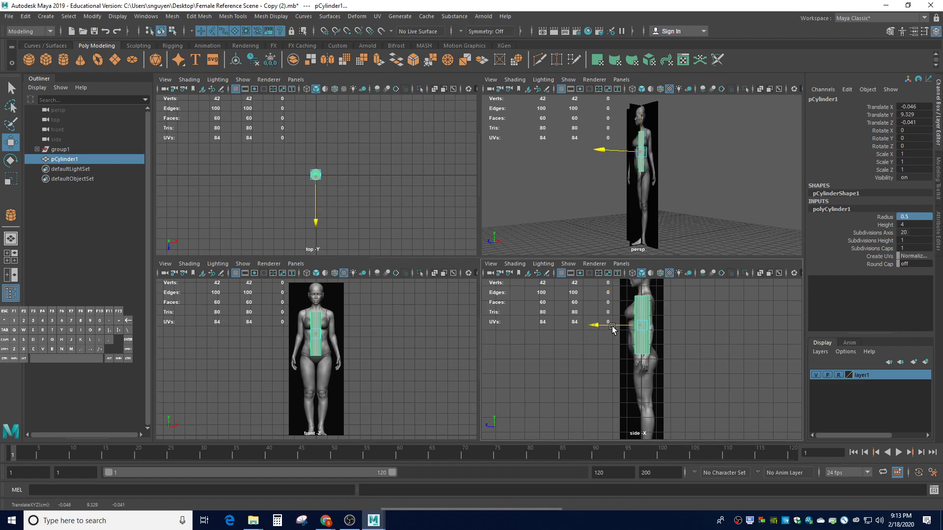
pyautogui.moveTo(612, 327); pyautogui.dragTo(611, 328)
pyautogui.scroll(1, 645, 300)
pyautogui.scroll(-1, 645, 300)
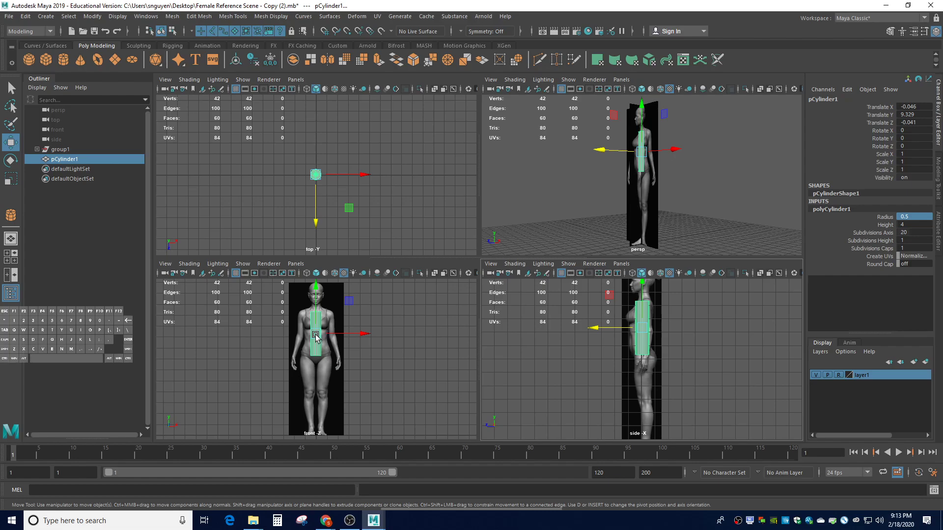
pyautogui.scroll(3, 324, 335)
pyautogui.scroll(3, 647, 334)
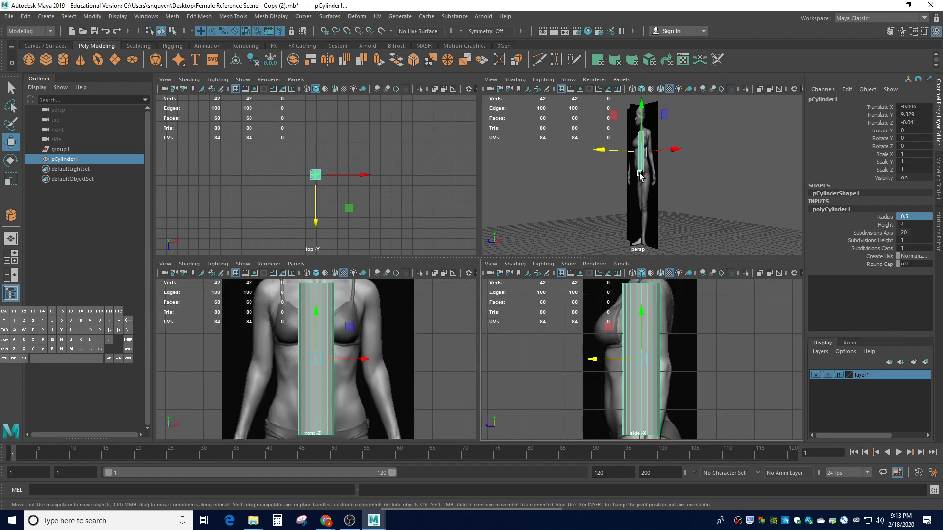
pyautogui.scroll(3, 640, 164)
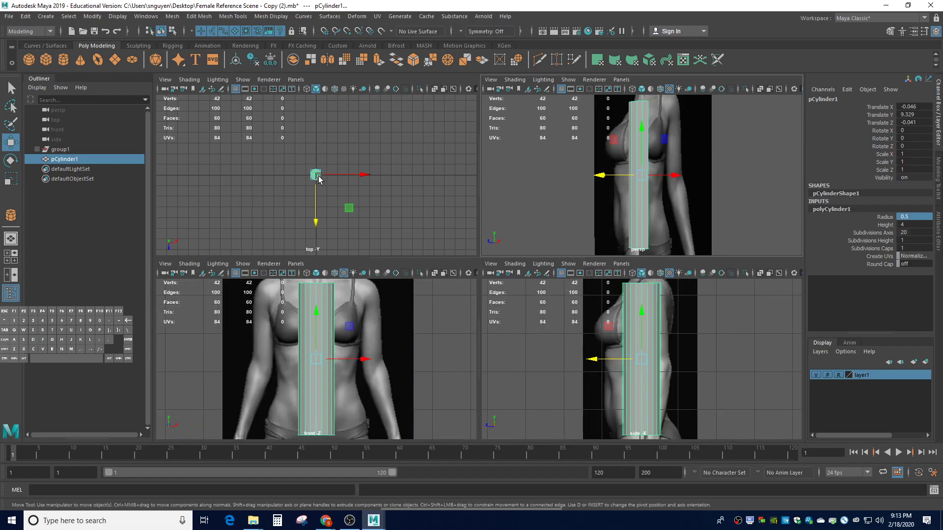
# Set Subdivisions Axis to 12 and Subdivisions Height to 12 on polyCylinder1
pyautogui.click(911, 232)
pyautogui.doubleClick(903, 232)
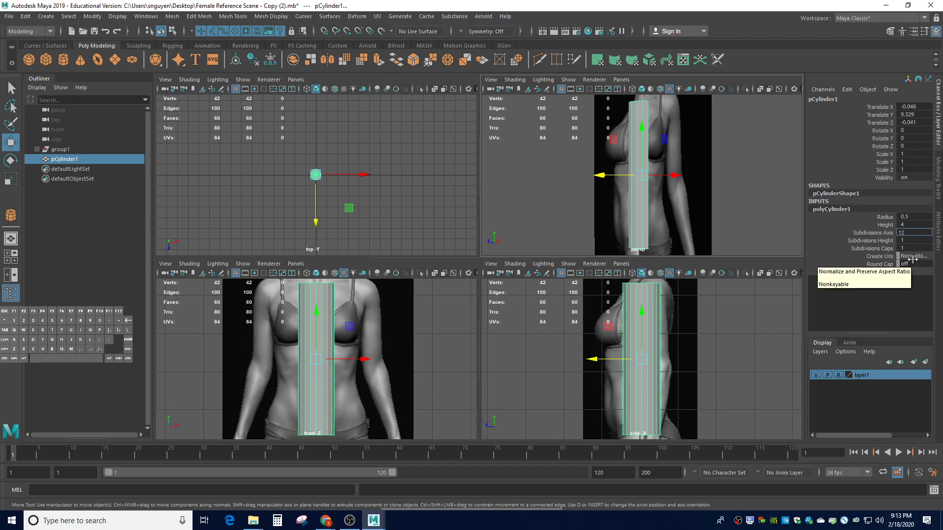
pyautogui.press('Return')
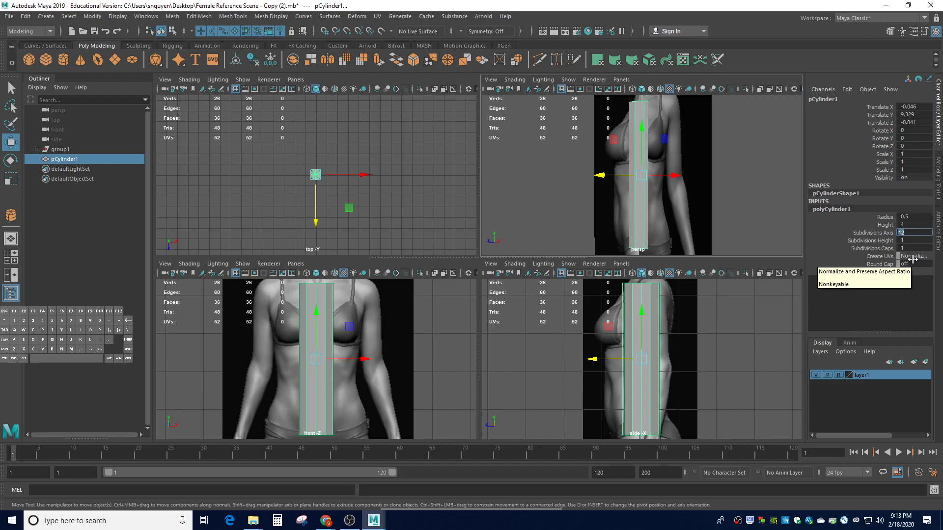
pyautogui.doubleClick(913, 240)
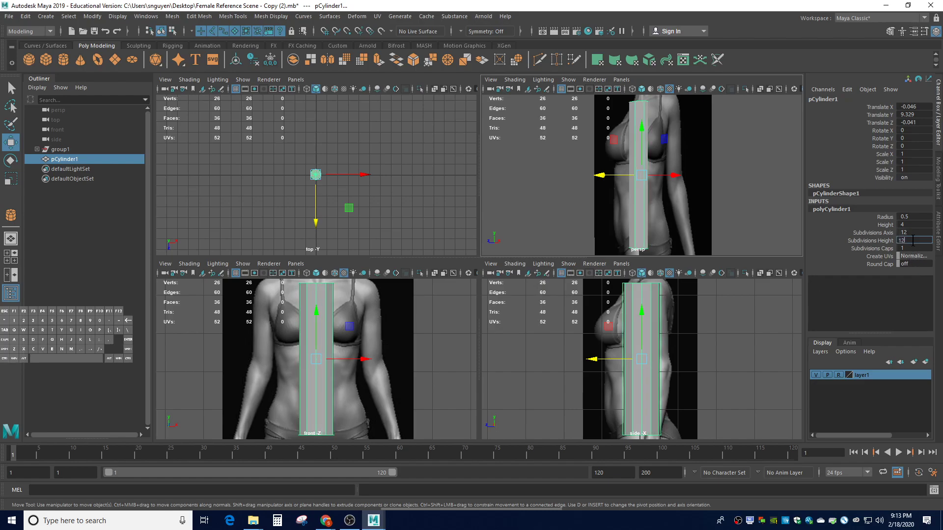
pyautogui.press('Return')
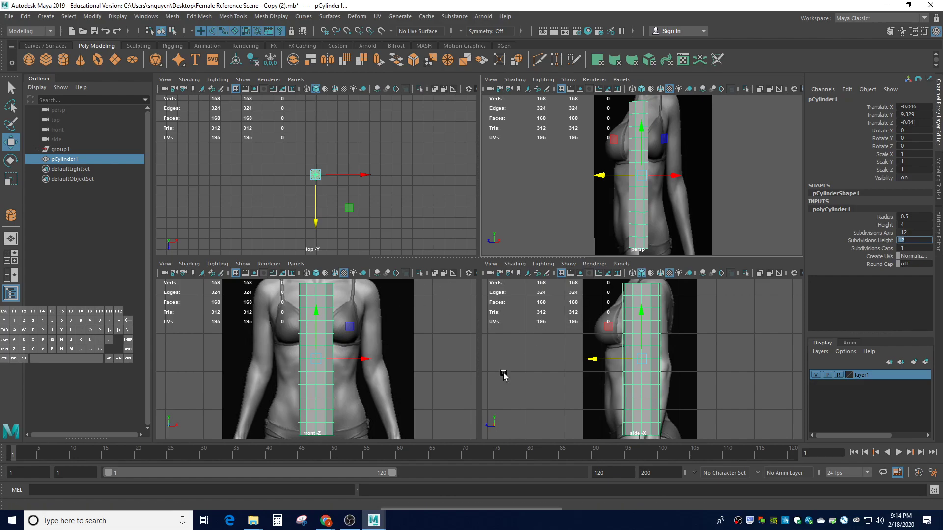
pyautogui.scroll(-5, 314, 421)
pyautogui.scroll(3, 312, 418)
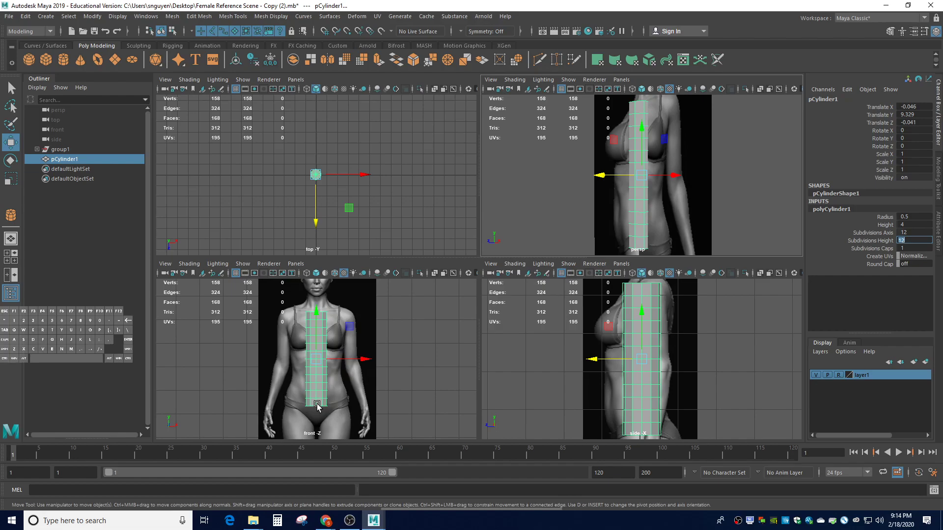
# Switch pCylinder1 to Vertex mode, select its bottom vertex row, and show the Modeling Toolkit
pyautogui.rightClick(317, 405)
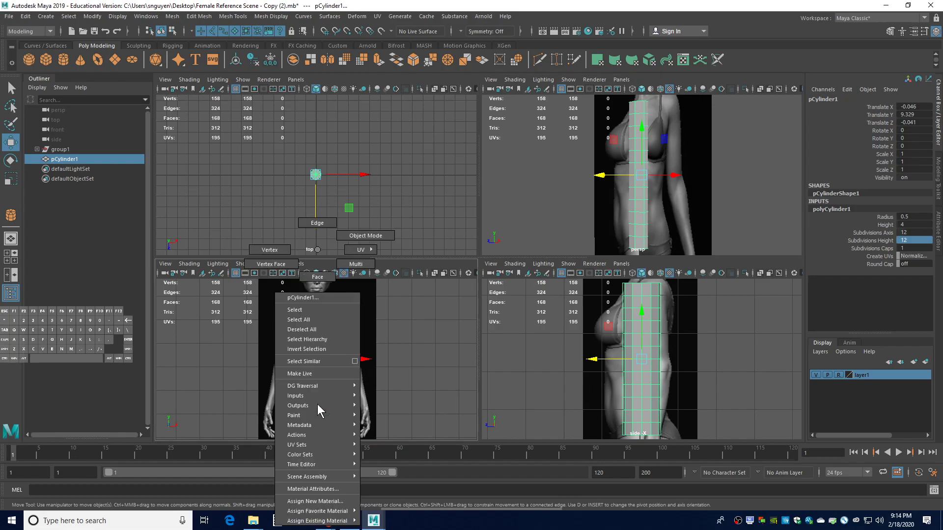
pyautogui.click(277, 251)
pyautogui.moveTo(330, 412); pyautogui.dragTo(340, 414)
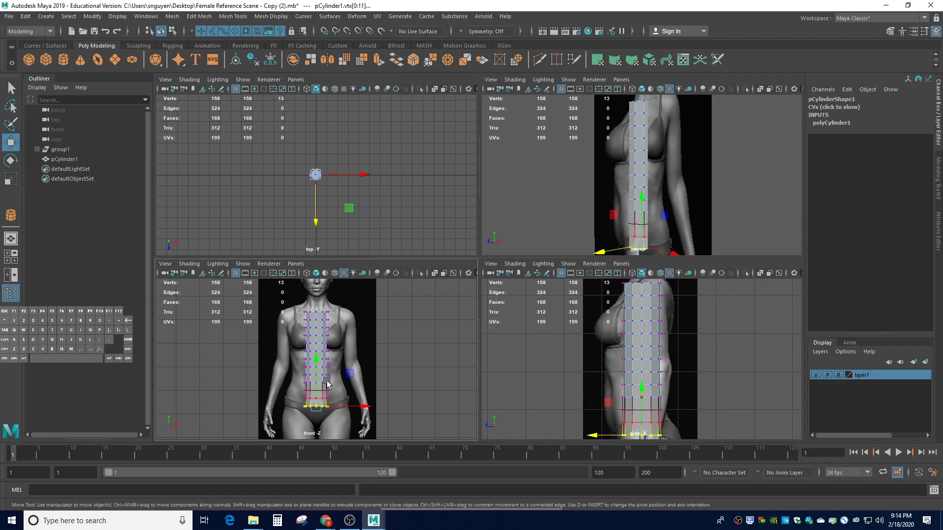
pyautogui.click(935, 170)
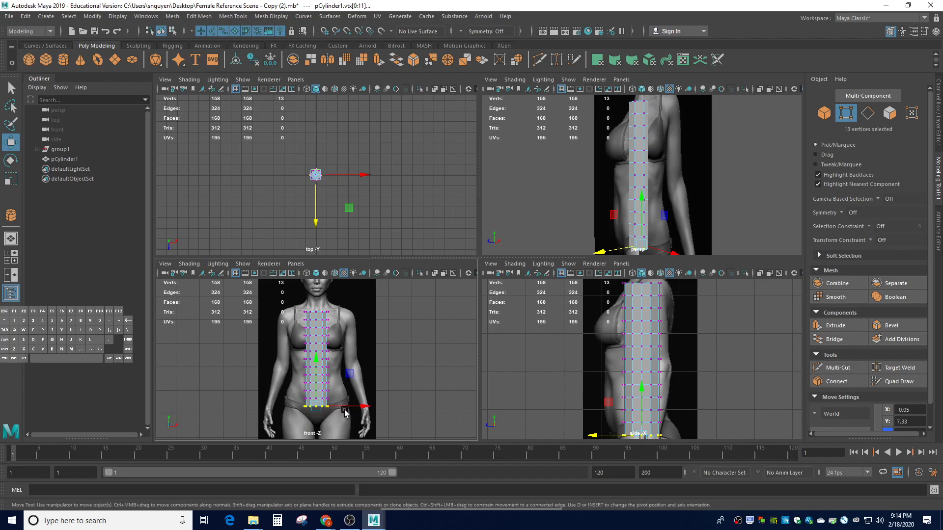
# Scale the bottom vertex ring outward, then stretch it sideways to the figure's hip width
pyautogui.press('r')
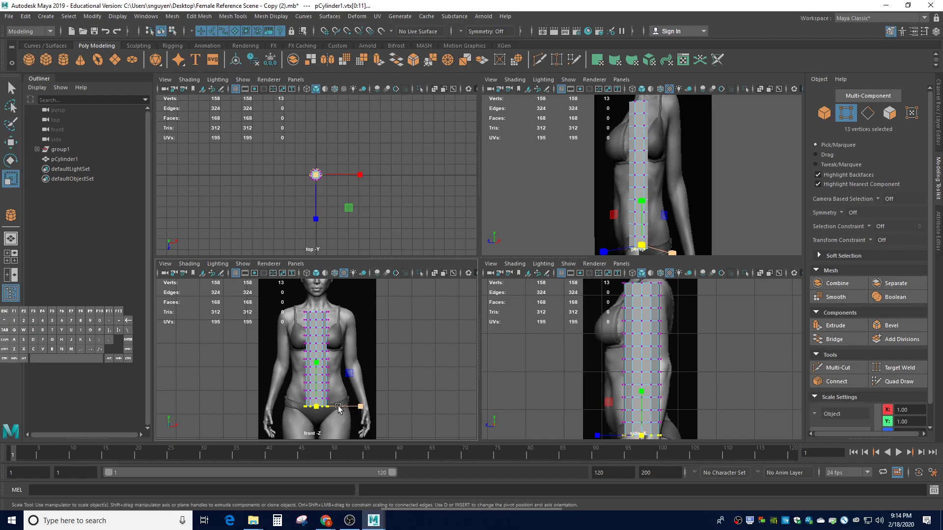
pyautogui.scroll(-2, 642, 431)
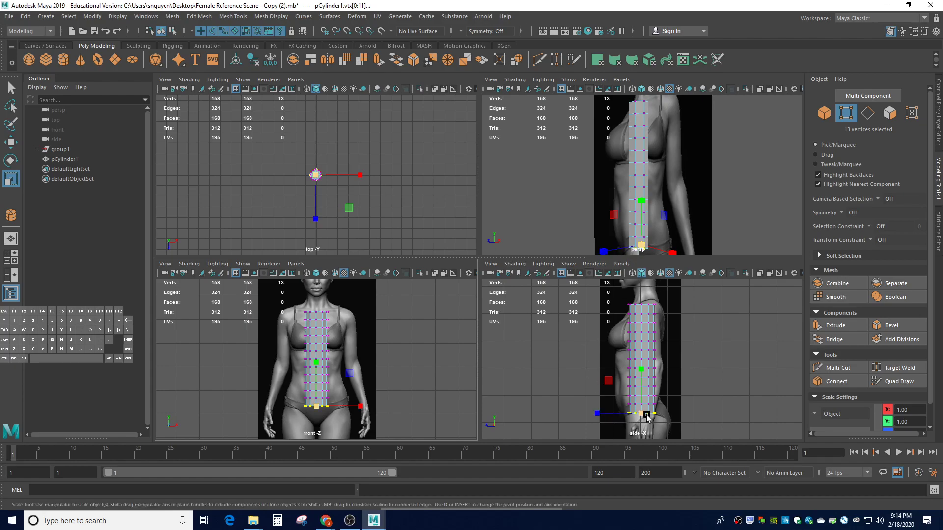
pyautogui.scroll(-2, 333, 421)
pyautogui.scroll(1, 333, 420)
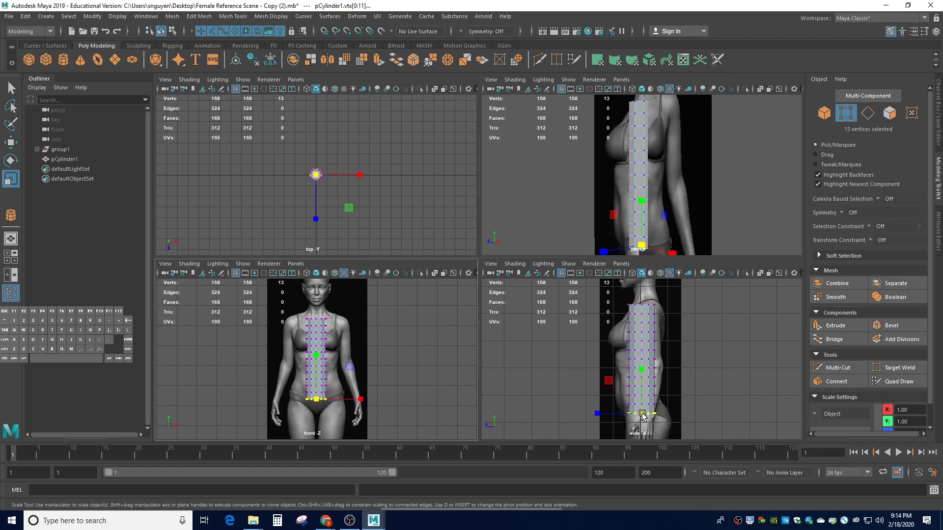
pyautogui.moveTo(643, 417); pyautogui.dragTo(648, 417)
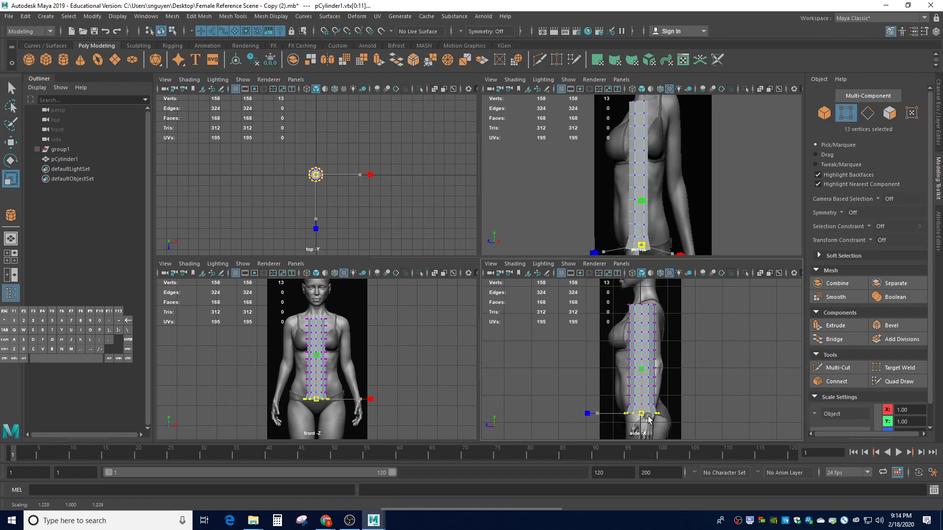
pyautogui.moveTo(648, 416); pyautogui.dragTo(651, 415)
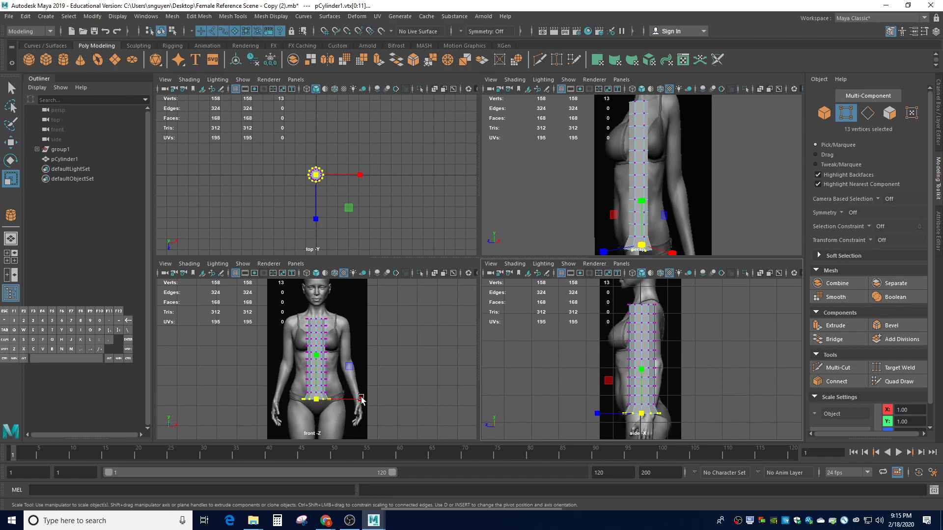
pyautogui.moveTo(362, 401); pyautogui.dragTo(401, 402)
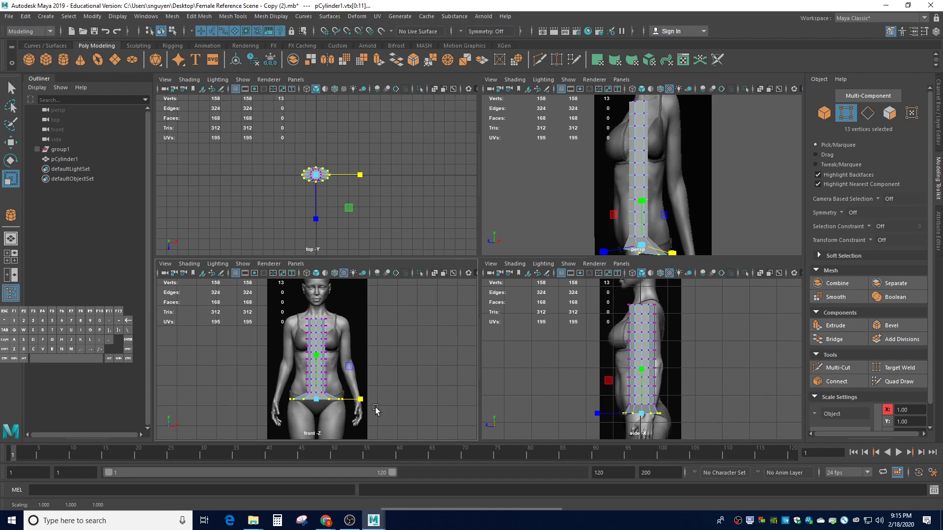
# Tweak the bottom ring's scale, then lower the whole pCylinder1 to Translate Y 8.95
pyautogui.scroll(6, 302, 189)
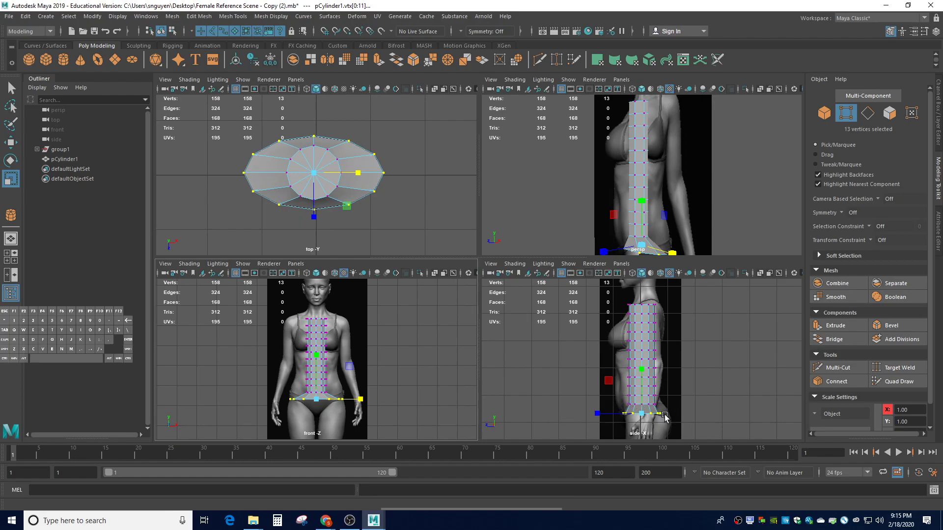
pyautogui.moveTo(659, 416); pyautogui.dragTo(673, 416)
pyautogui.moveTo(644, 322); pyautogui.dragTo(682, 245, button='right')
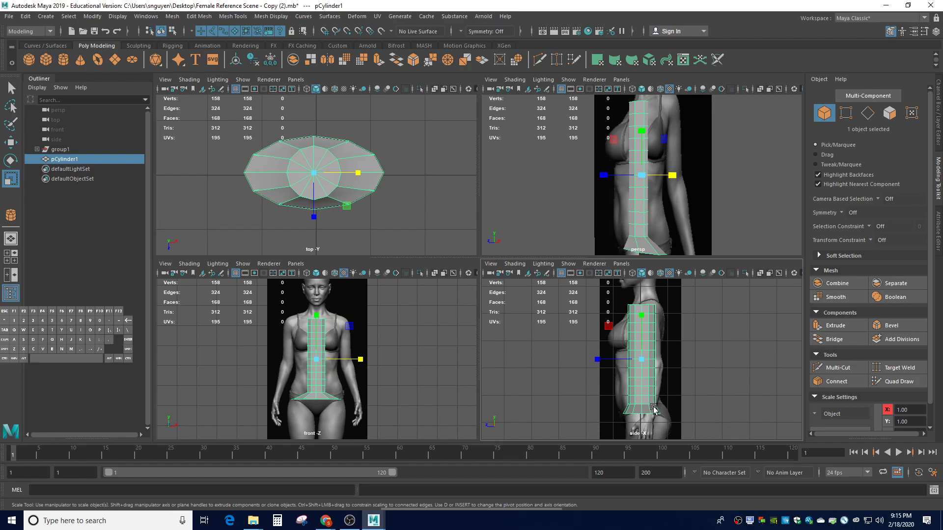
pyautogui.press('w')
pyautogui.moveTo(642, 324); pyautogui.dragTo(645, 336)
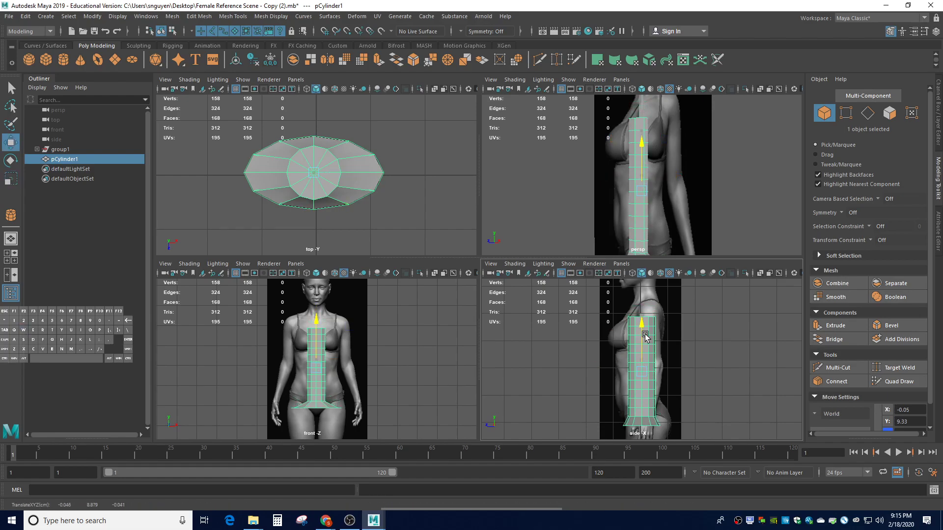
pyautogui.moveTo(645, 337); pyautogui.dragTo(645, 334)
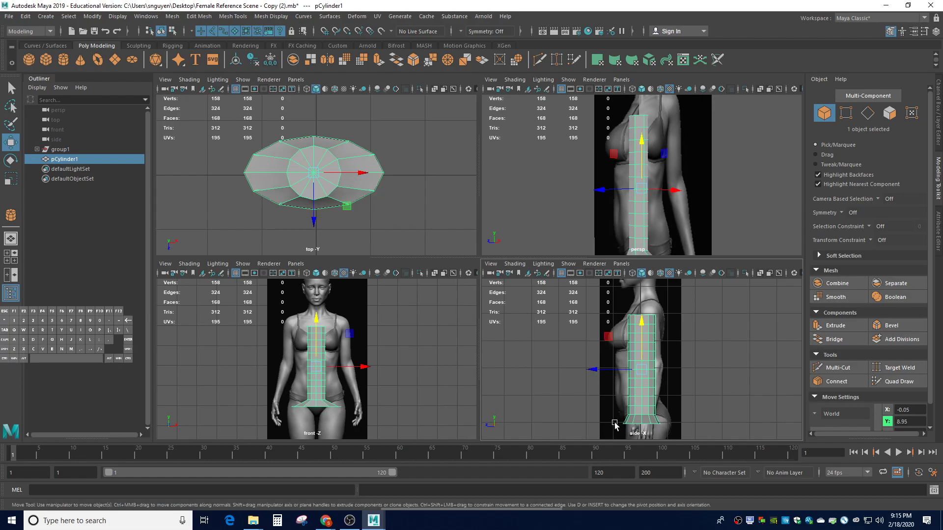
# Rescale the bottom vertex ring to roughly 1.1, widening it slightly side to side
pyautogui.moveTo(619, 421); pyautogui.dragTo(605, 258, button='right')
pyautogui.moveTo(609, 423); pyautogui.dragTo(669, 425)
pyautogui.hotkey('ctrl', 'z')
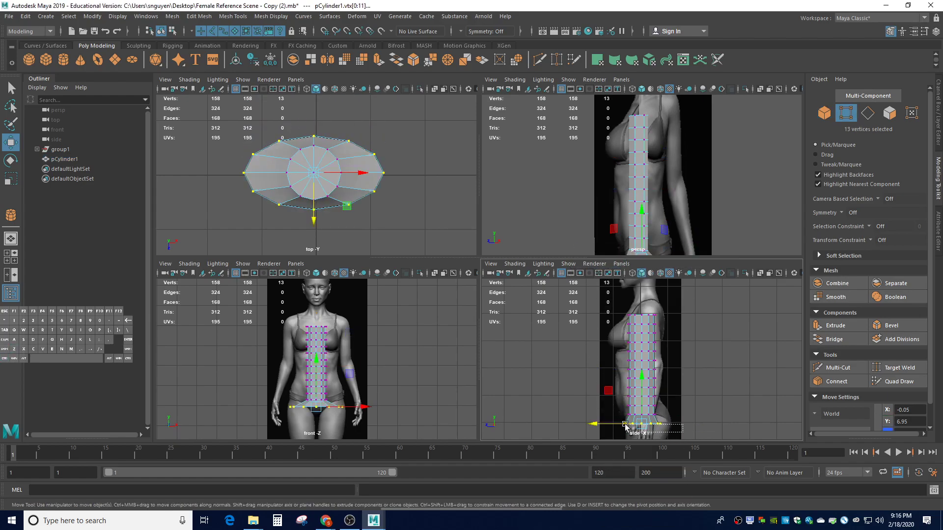
pyautogui.press('r')
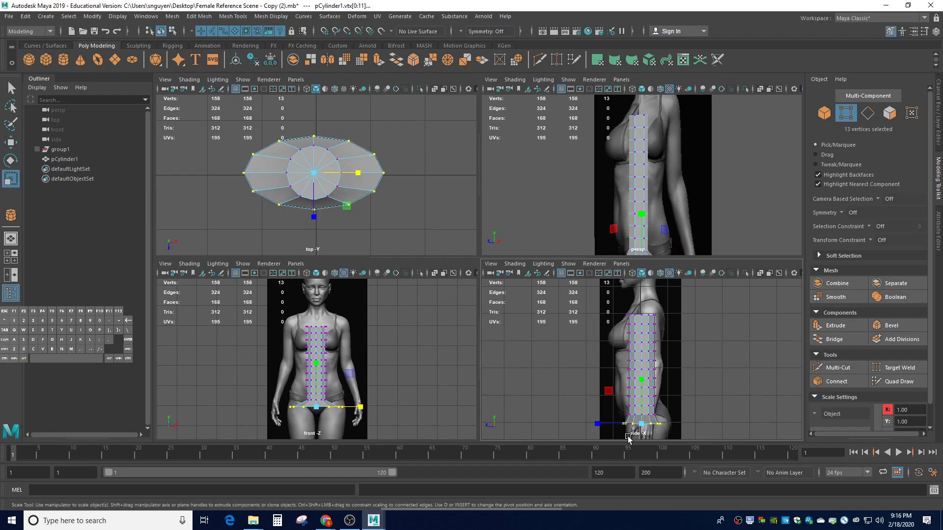
pyautogui.moveTo(639, 425); pyautogui.dragTo(636, 421)
pyautogui.moveTo(361, 407)
pyautogui.mouseDown()
pyautogui.moveTo(375, 409)
pyautogui.moveTo(363, 410)
pyautogui.mouseUp()
pyautogui.click(363, 410)
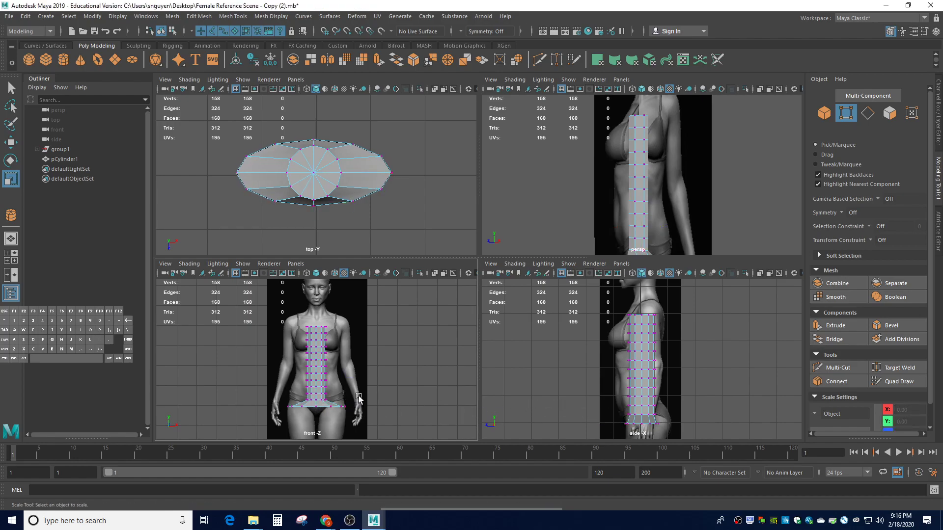
# Stretch the hip-level vertex row about 2x sideways and spread the bottom vertices slightly wider
pyautogui.scroll(2, 316, 400)
pyautogui.moveTo(286, 417); pyautogui.dragTo(329, 423)
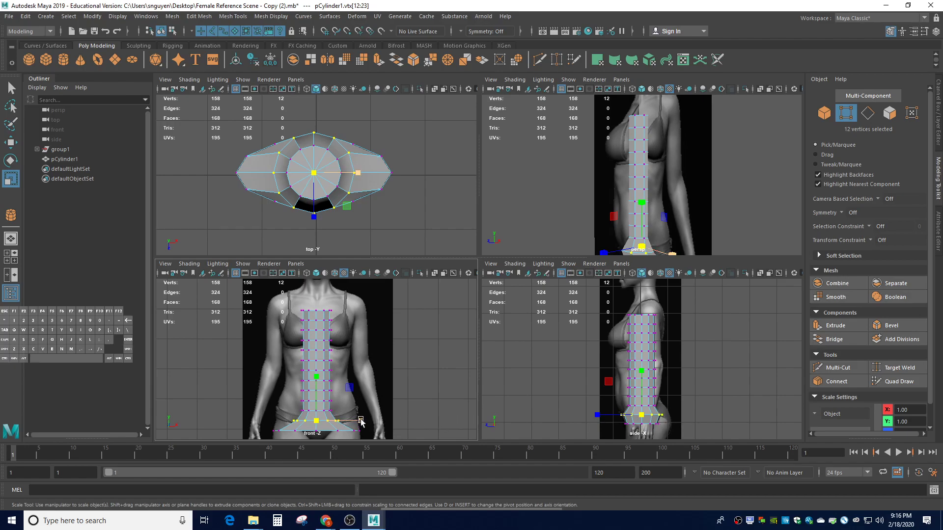
pyautogui.moveTo(360, 421); pyautogui.dragTo(255, 425)
pyautogui.click(385, 431)
pyautogui.moveTo(363, 434); pyautogui.dragTo(367, 434)
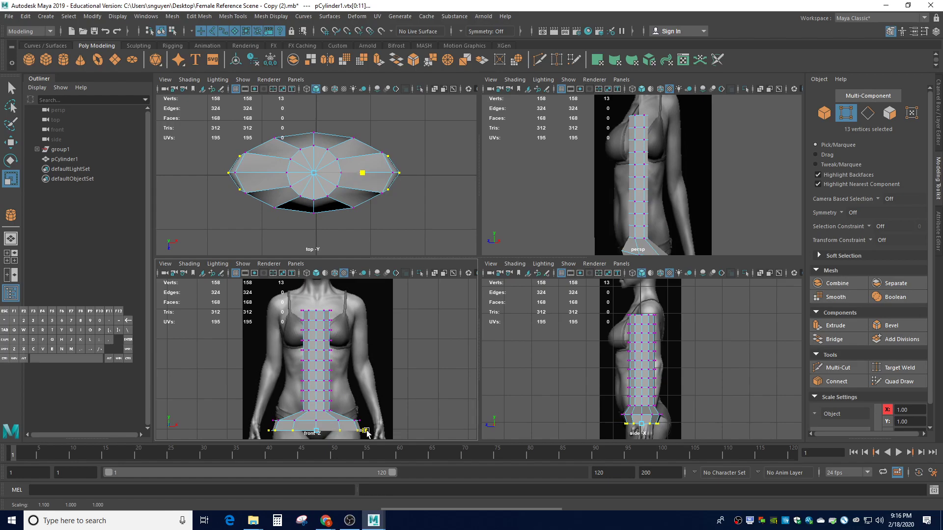
pyautogui.click(420, 423)
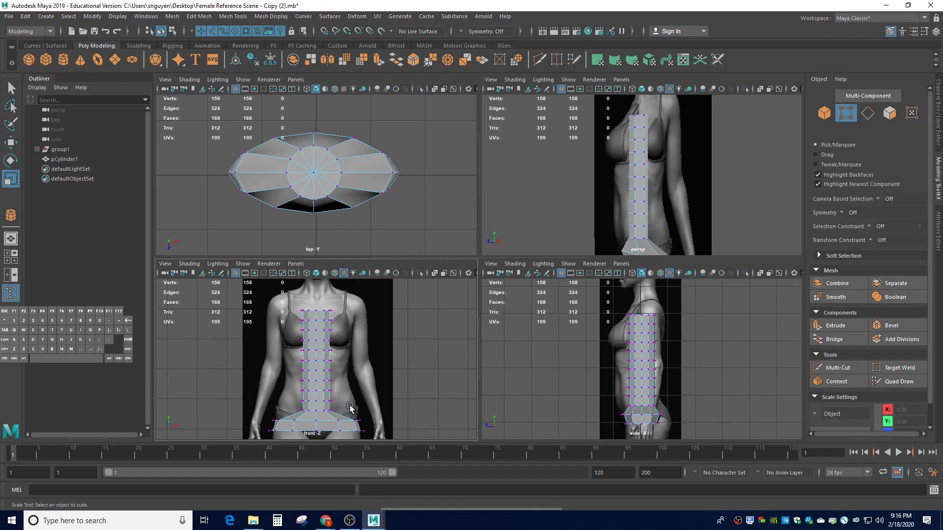
# Scale out and widen the two lowest waist rows above the hips along X
pyautogui.moveTo(289, 408); pyautogui.dragTo(334, 414)
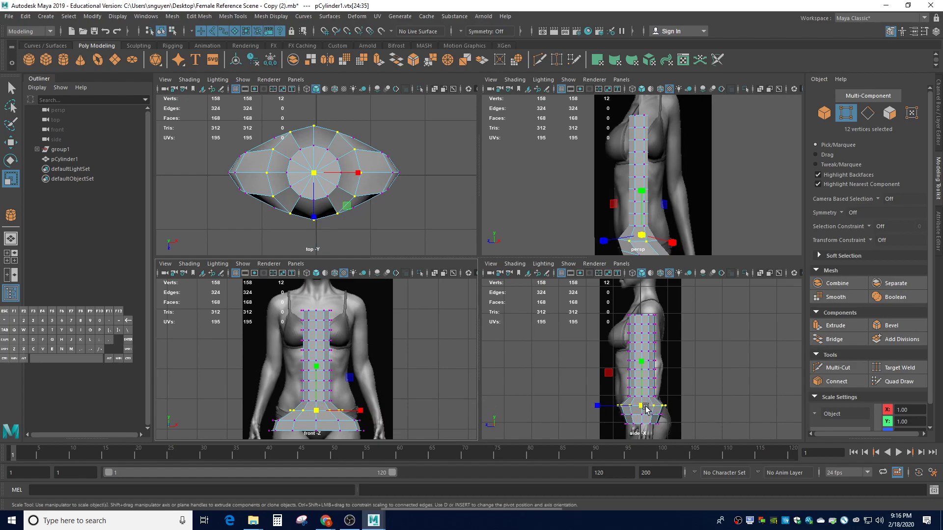
pyautogui.moveTo(361, 411); pyautogui.dragTo(393, 413)
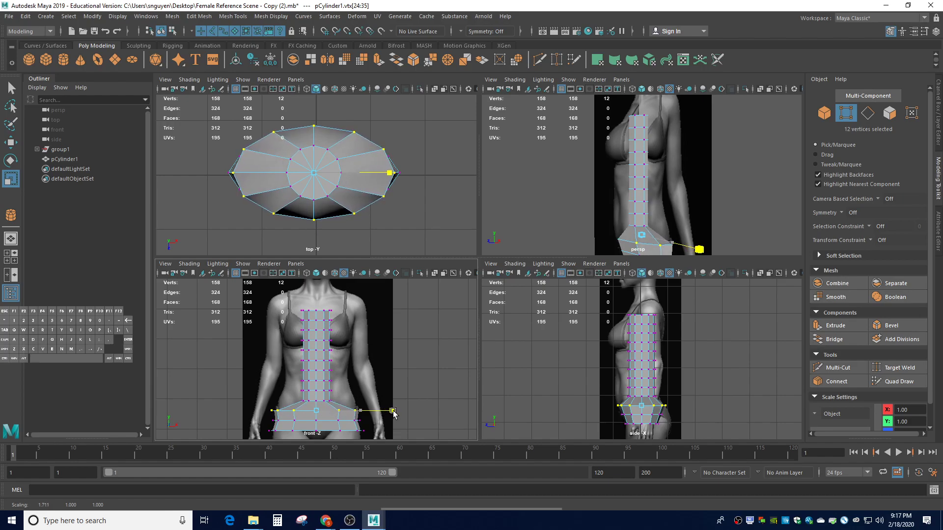
pyautogui.click(405, 395)
pyautogui.moveTo(284, 396); pyautogui.dragTo(347, 401)
pyautogui.click(643, 399)
pyautogui.moveTo(643, 399); pyautogui.dragTo(650, 399)
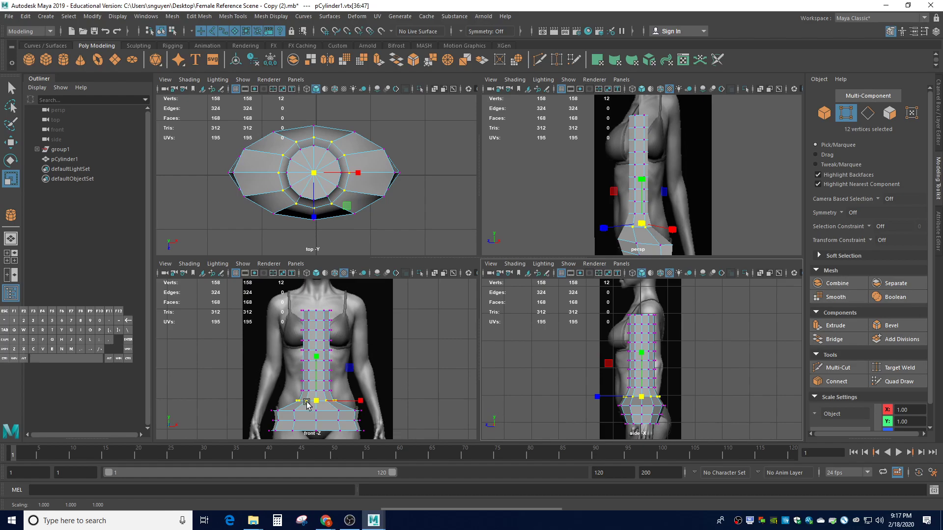
pyautogui.moveTo(361, 400); pyautogui.dragTo(408, 400)
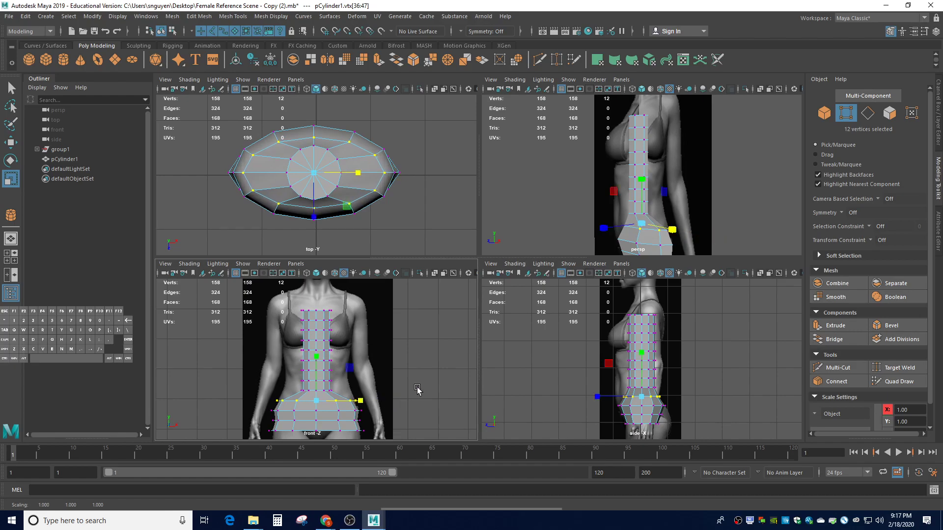
pyautogui.click(421, 413)
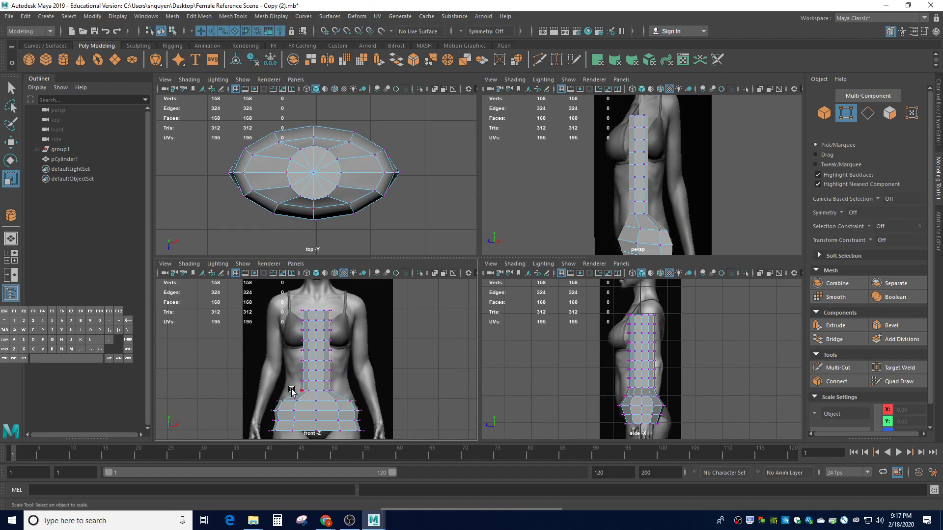
# Enlarge the next two vertex rings up the torso and widen them side to side
pyautogui.moveTo(284, 387); pyautogui.dragTo(354, 396)
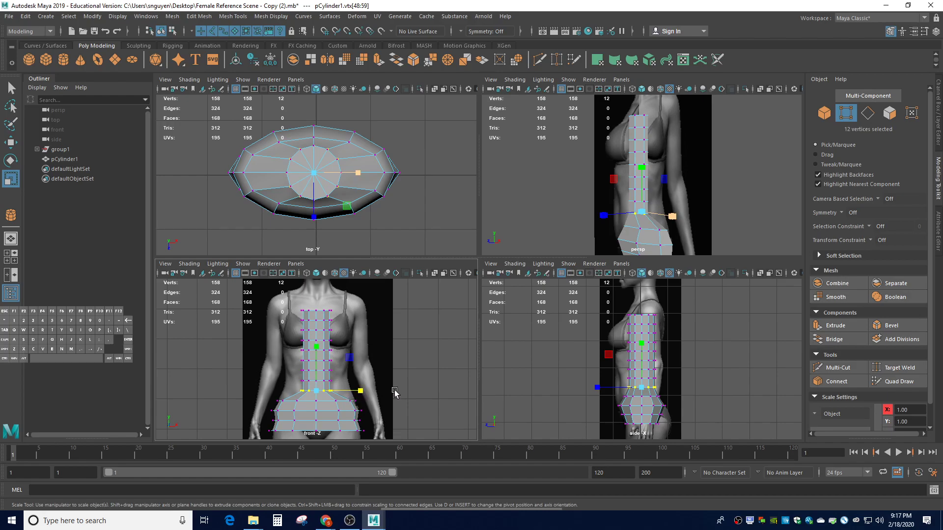
pyautogui.moveTo(638, 393); pyautogui.dragTo(647, 392)
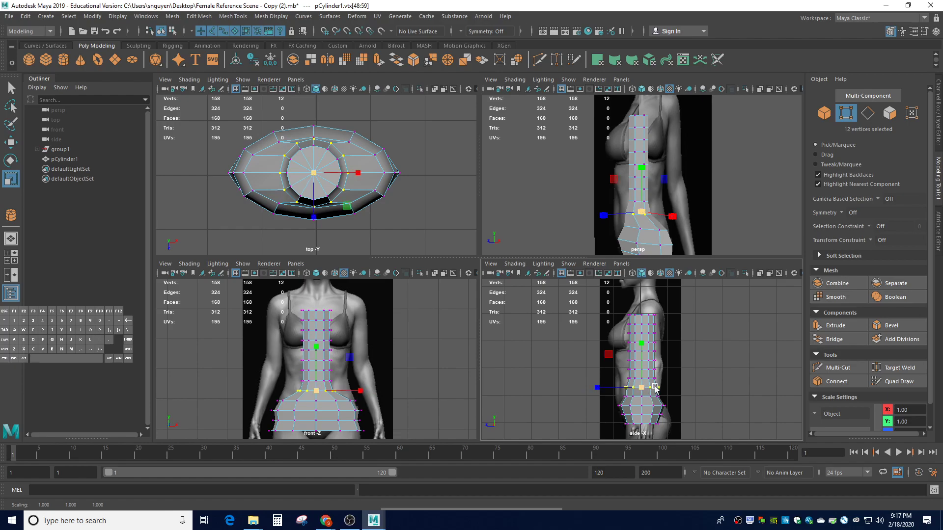
pyautogui.moveTo(361, 392); pyautogui.dragTo(397, 389)
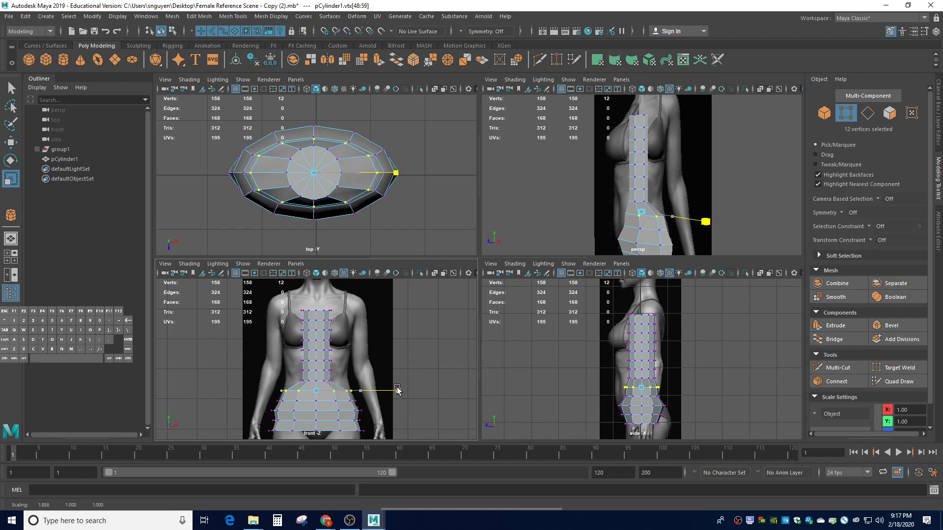
pyautogui.click(403, 375)
pyautogui.moveTo(290, 376); pyautogui.dragTo(340, 388)
pyautogui.click(639, 379)
pyautogui.moveTo(641, 380); pyautogui.dragTo(644, 380)
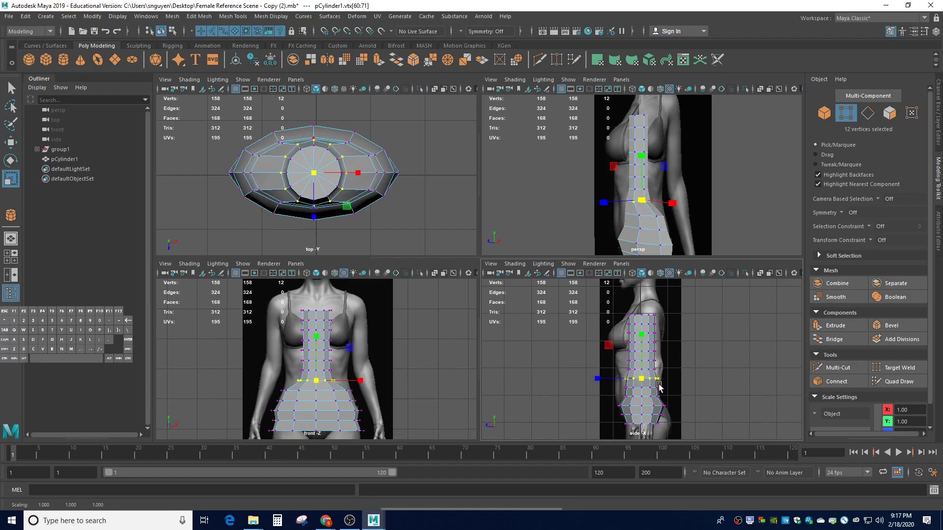
pyautogui.moveTo(360, 381); pyautogui.dragTo(395, 381)
# Slightly rescale the lower waist row, then widen it across the body in front view
pyautogui.click(403, 374)
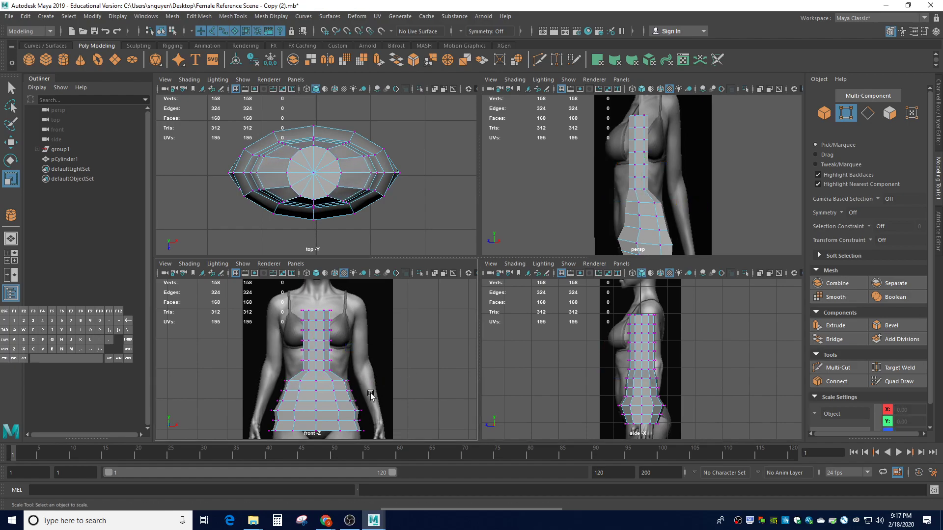
pyautogui.moveTo(292, 365); pyautogui.dragTo(371, 381)
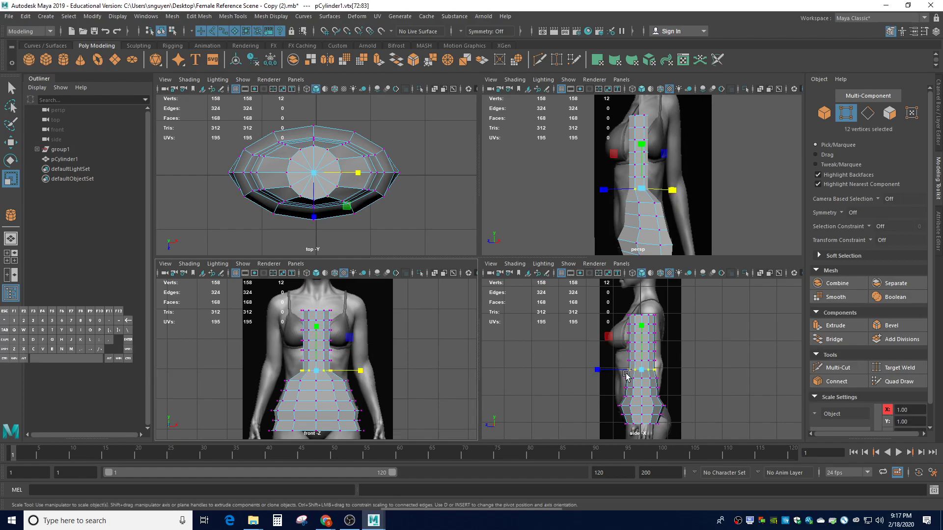
pyautogui.moveTo(652, 370); pyautogui.dragTo(653, 373)
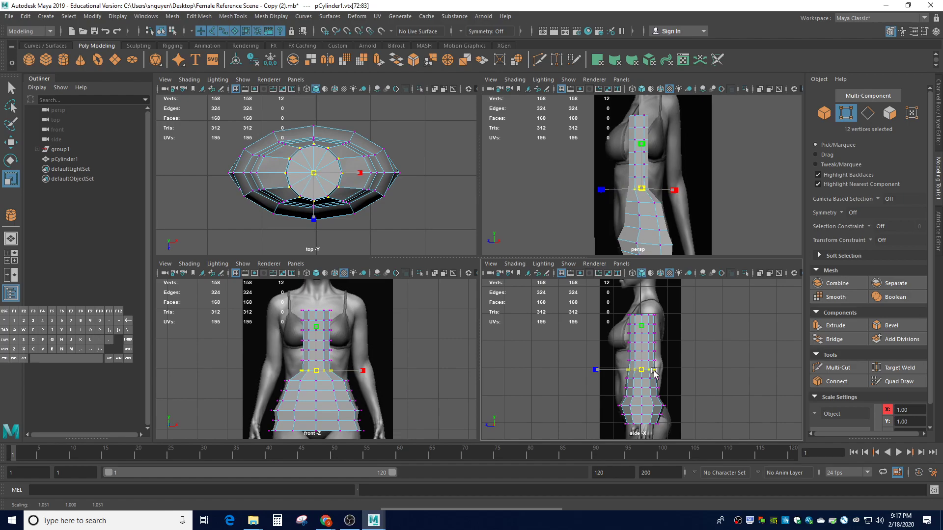
pyautogui.moveTo(654, 371); pyautogui.dragTo(655, 371)
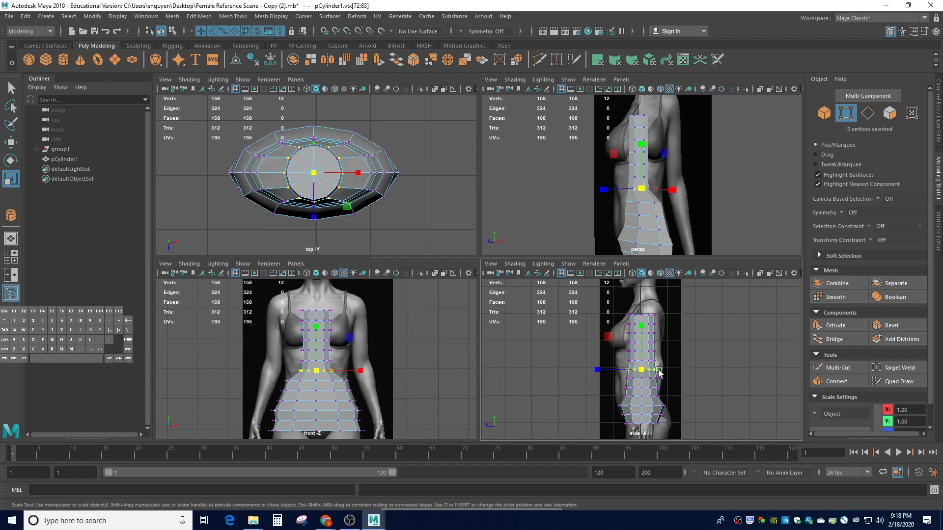
pyautogui.click(645, 377)
pyautogui.hotkey('ctrl', 'z')
pyautogui.moveTo(646, 376); pyautogui.dragTo(645, 375)
pyautogui.moveTo(363, 371); pyautogui.dragTo(397, 372)
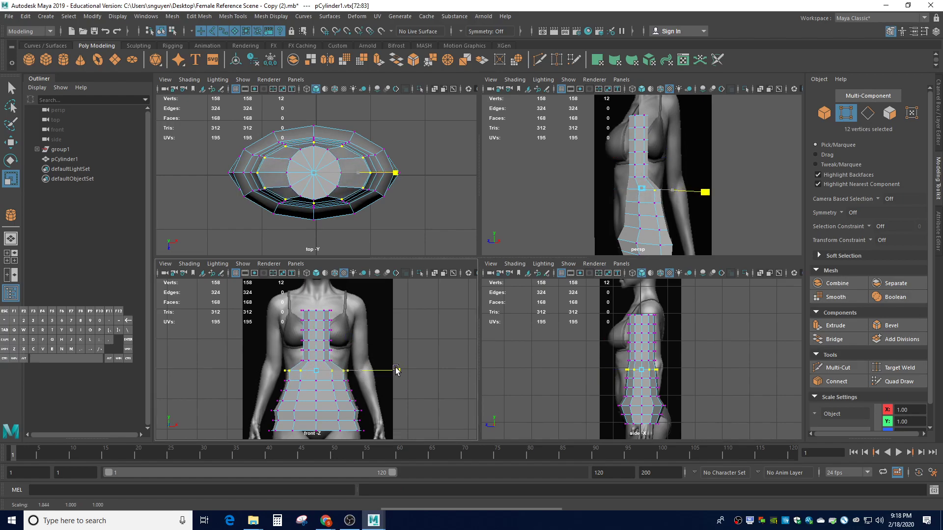
# Widen the next waist row up to match the front reference
pyautogui.click(420, 357)
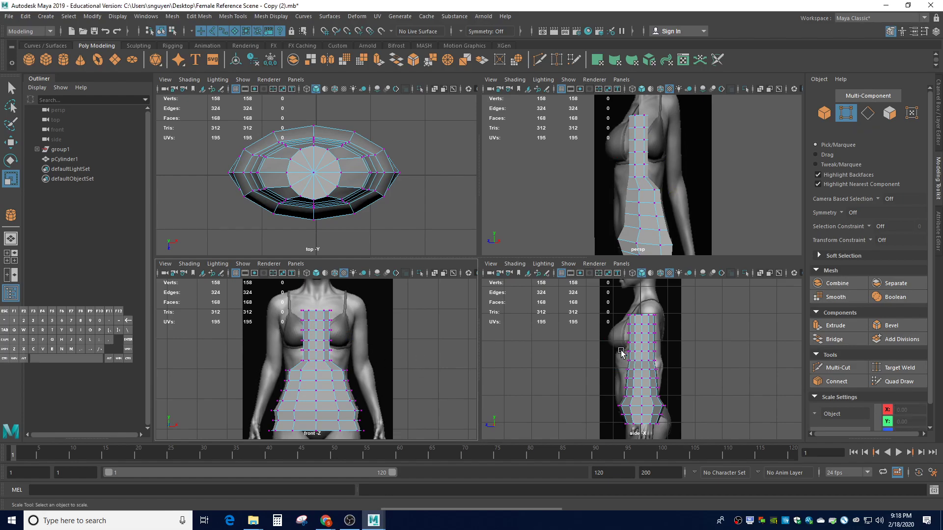
pyautogui.moveTo(297, 357); pyautogui.dragTo(338, 363)
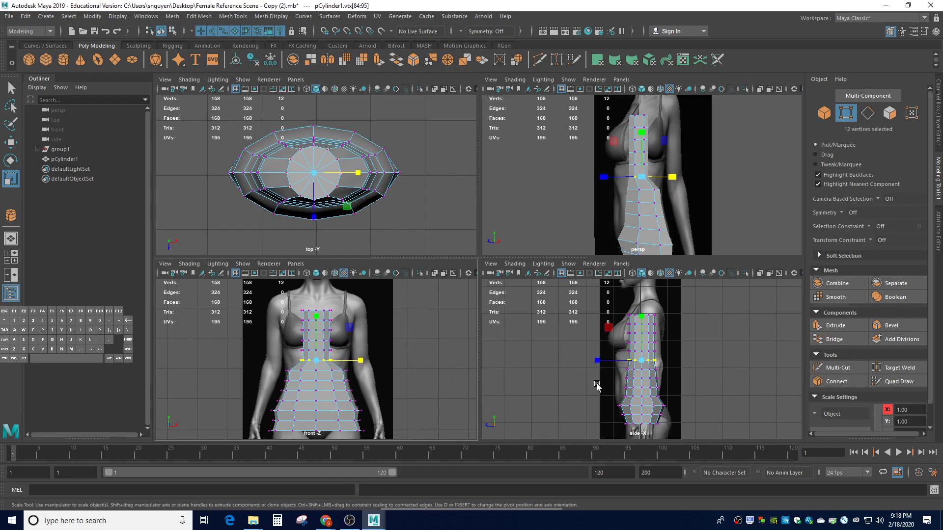
pyautogui.moveTo(642, 361); pyautogui.dragTo(647, 363)
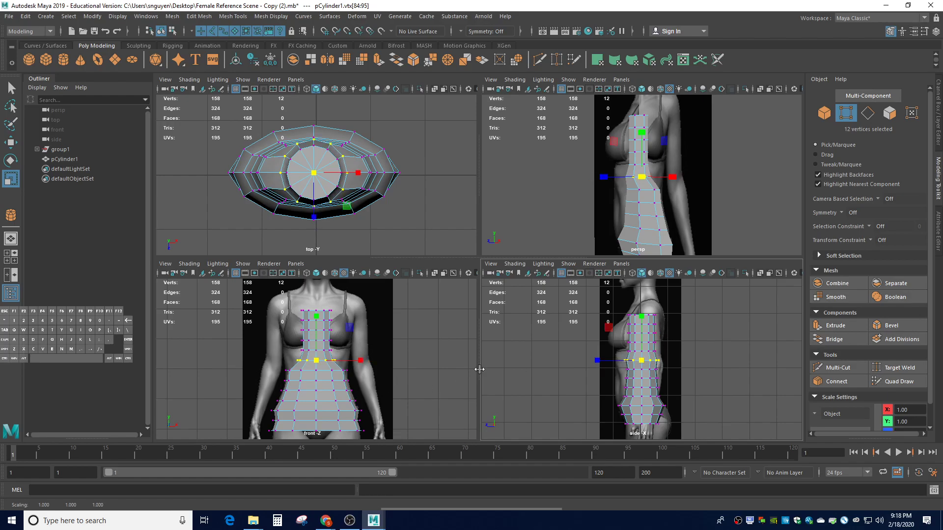
pyautogui.moveTo(361, 361); pyautogui.dragTo(396, 368)
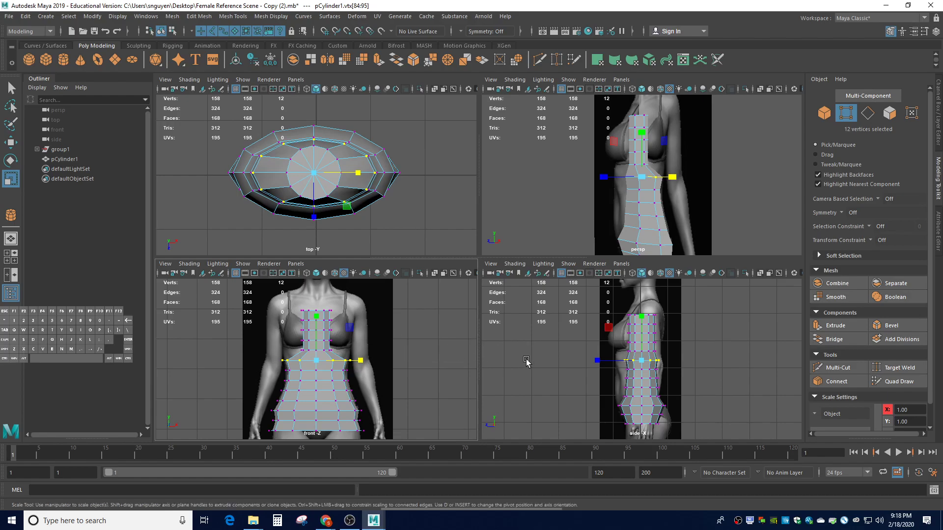
# Enlarge and widen the first two chest vertex rings across the body
pyautogui.click(552, 354)
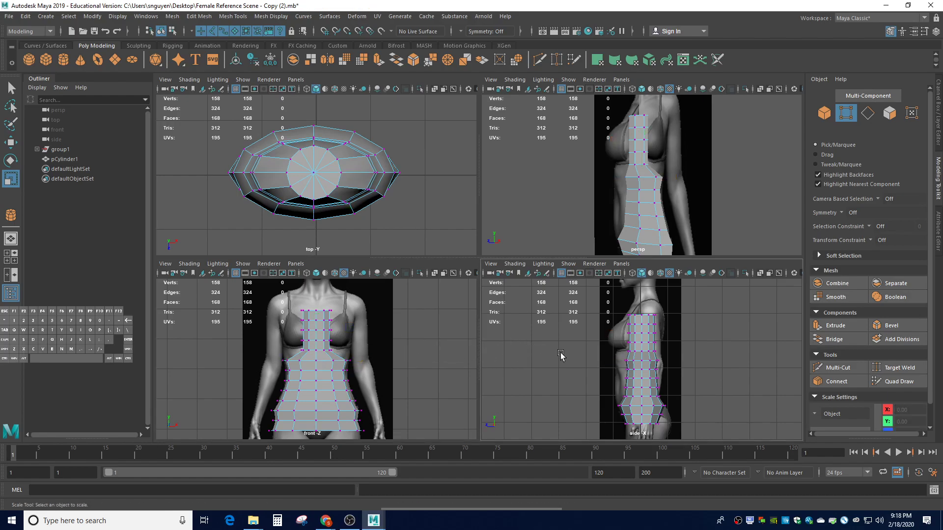
pyautogui.moveTo(666, 356)
pyautogui.mouseDown()
pyautogui.moveTo(596, 345)
pyautogui.moveTo(649, 352)
pyautogui.mouseUp()
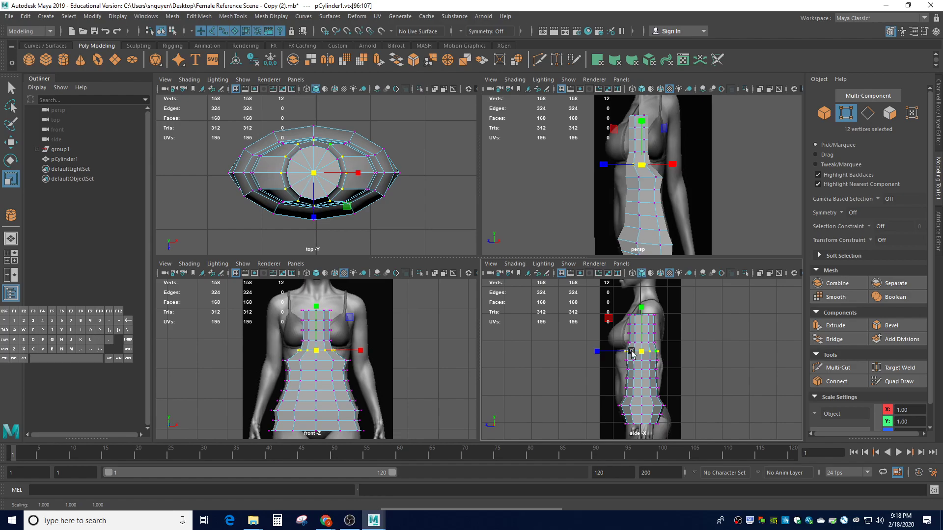
pyautogui.moveTo(364, 355); pyautogui.dragTo(401, 354)
pyautogui.click(402, 378)
pyautogui.moveTo(293, 337); pyautogui.dragTo(342, 347)
pyautogui.click(643, 342)
pyautogui.moveTo(643, 342); pyautogui.dragTo(650, 343)
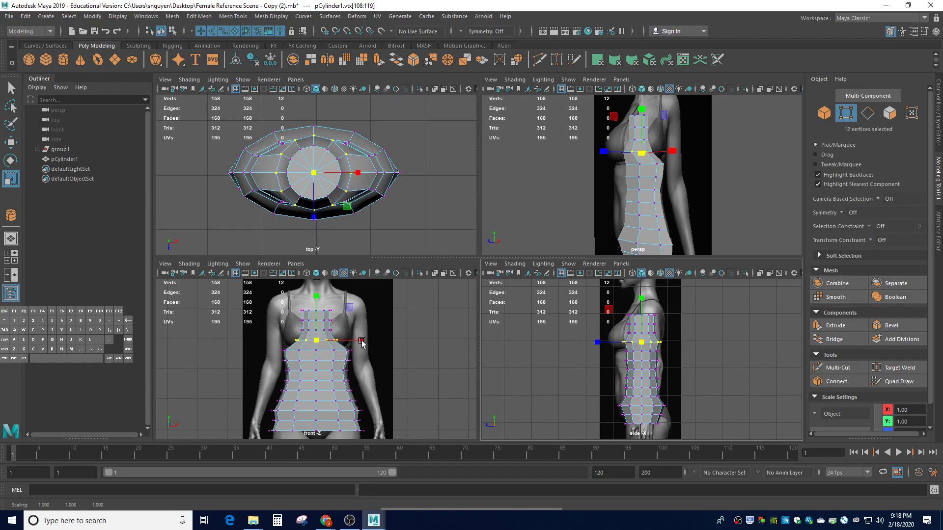
pyautogui.moveTo(365, 346); pyautogui.dragTo(396, 342)
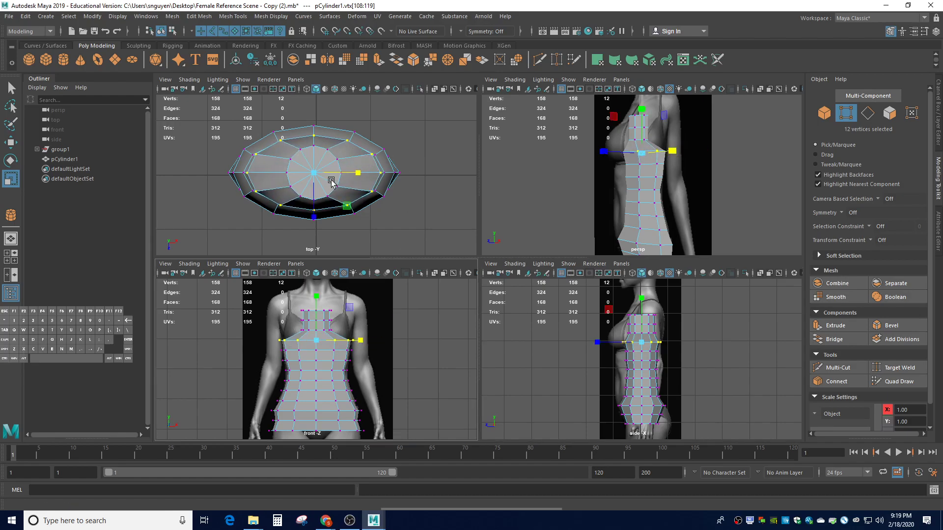
# Enlarge the next ring up and widen the upper chest row to the reference
pyautogui.click(385, 332)
pyautogui.moveTo(293, 329); pyautogui.dragTo(341, 336)
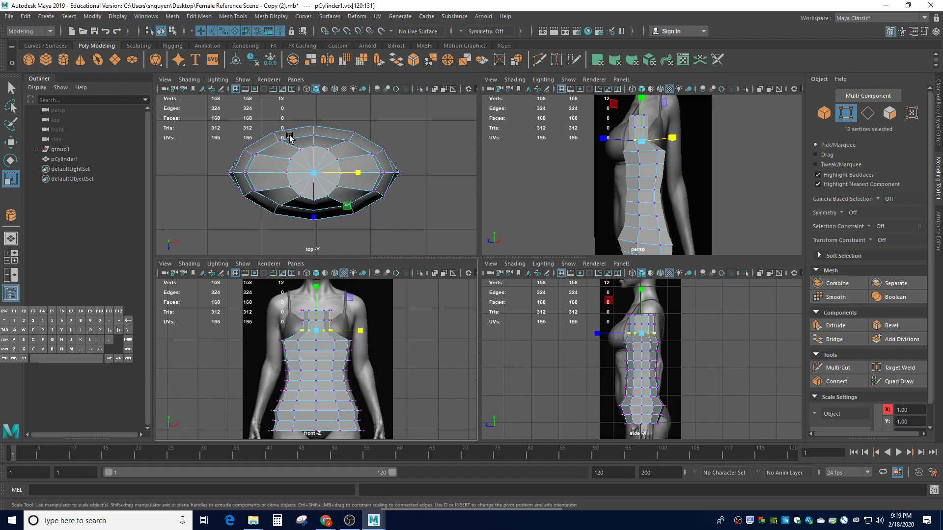
pyautogui.moveTo(645, 339); pyautogui.dragTo(661, 337)
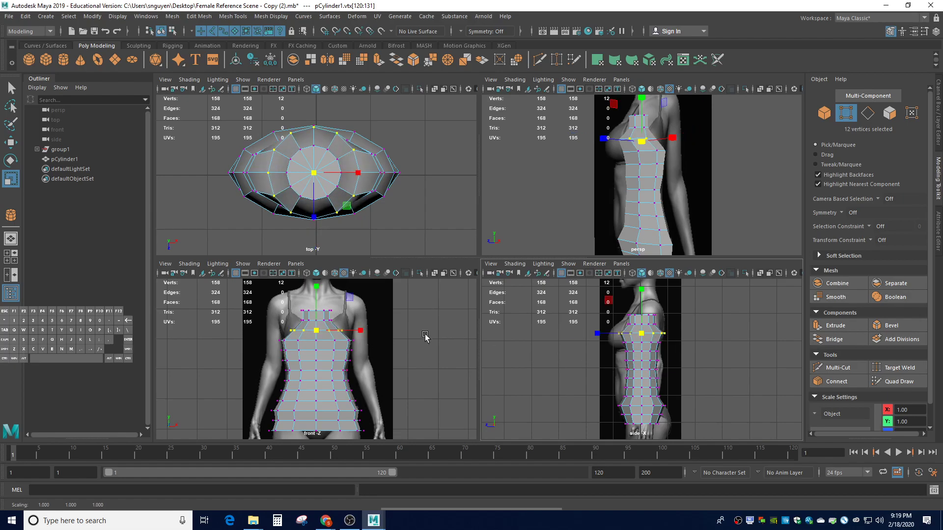
pyautogui.moveTo(288, 317); pyautogui.dragTo(378, 329)
pyautogui.moveTo(615, 323); pyautogui.dragTo(658, 328)
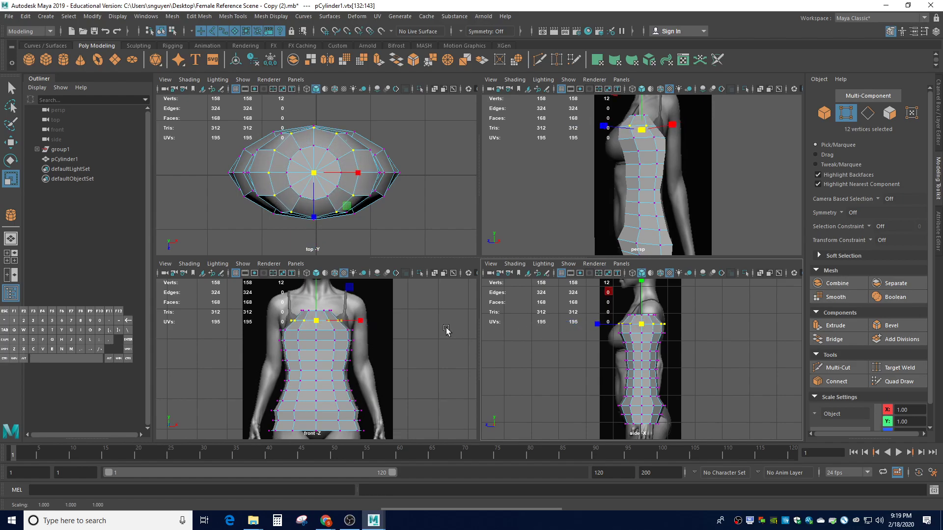
pyautogui.moveTo(363, 324); pyautogui.dragTo(389, 322)
# Raise the top vertex ring of the torso and widen it out to the shoulders
pyautogui.click(417, 339)
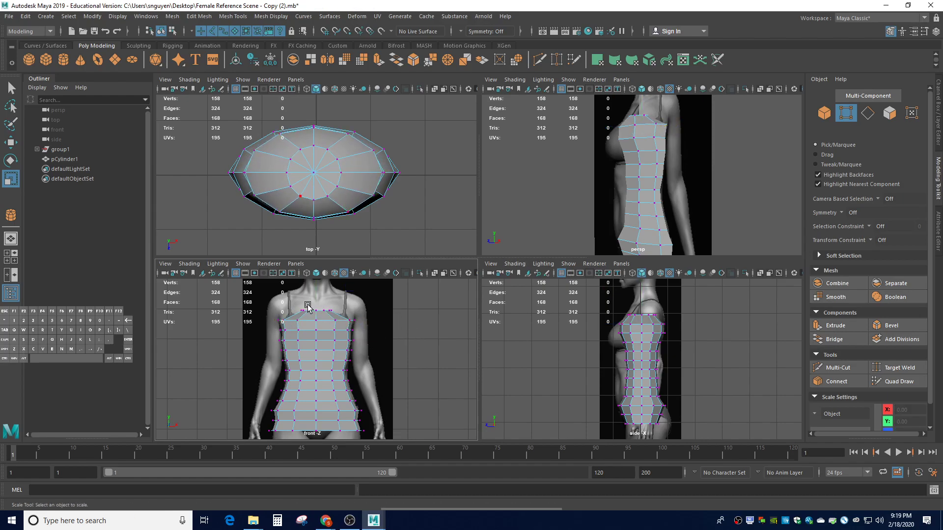
pyautogui.moveTo(293, 305); pyautogui.dragTo(342, 317)
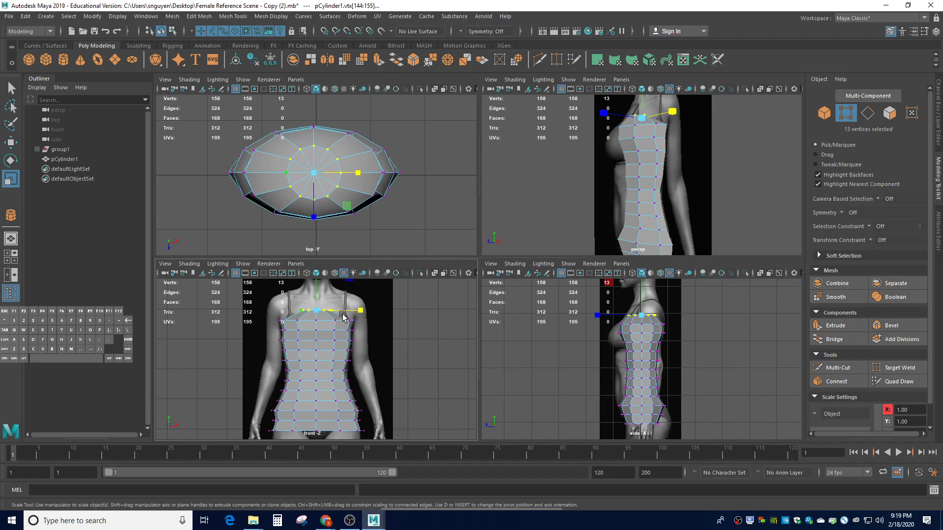
pyautogui.moveTo(657, 315); pyautogui.dragTo(650, 313)
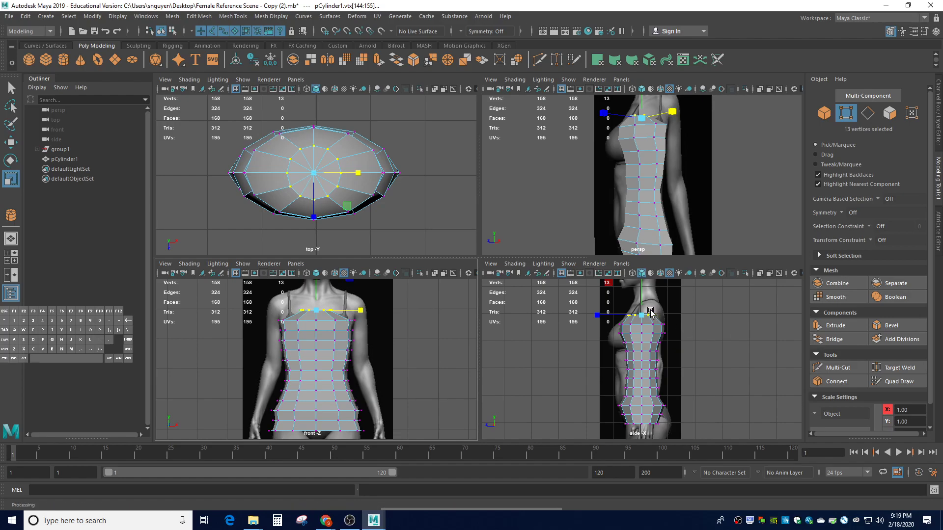
pyautogui.press('w')
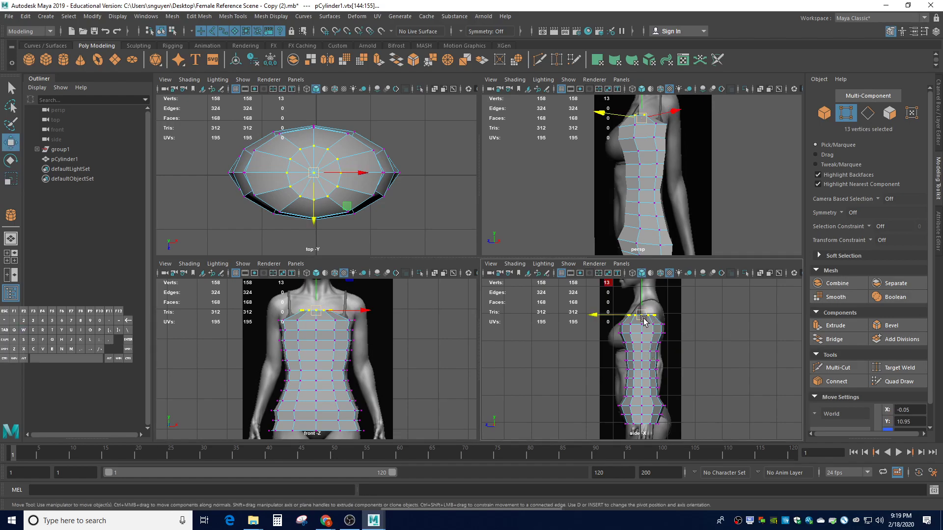
pyautogui.moveTo(641, 303); pyautogui.dragTo(642, 295)
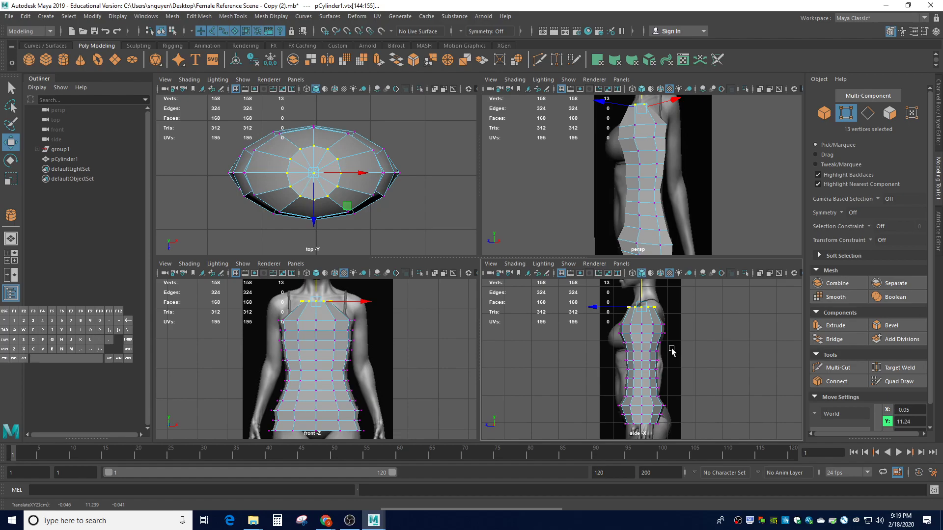
pyautogui.press('r')
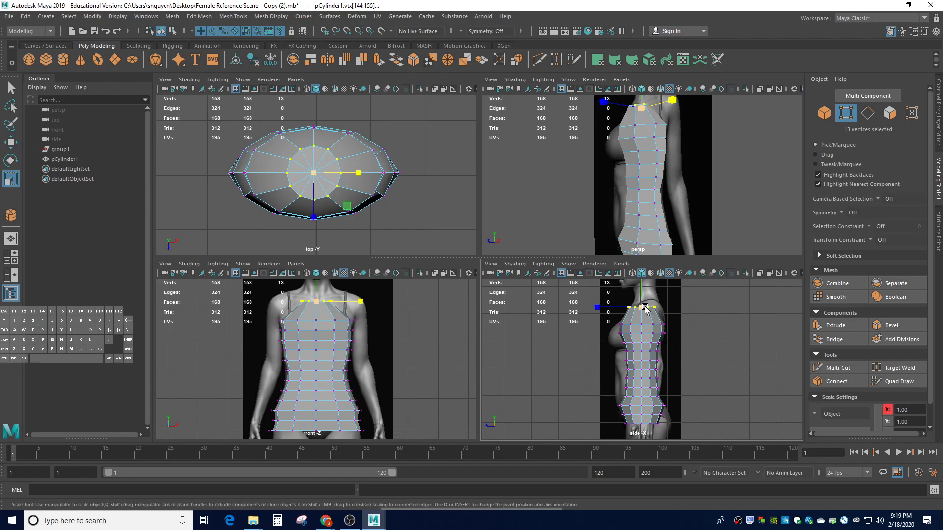
pyautogui.press('w')
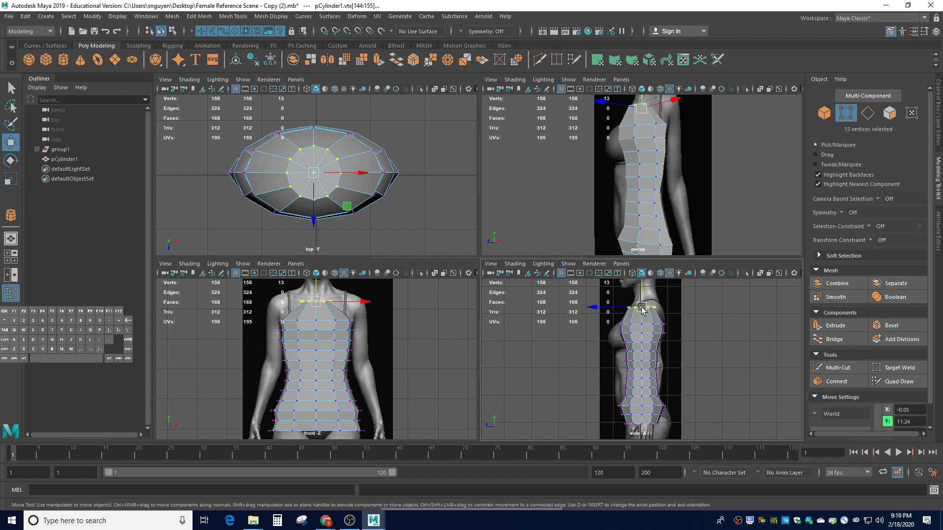
pyautogui.moveTo(641, 308); pyautogui.dragTo(652, 310)
pyautogui.press('r')
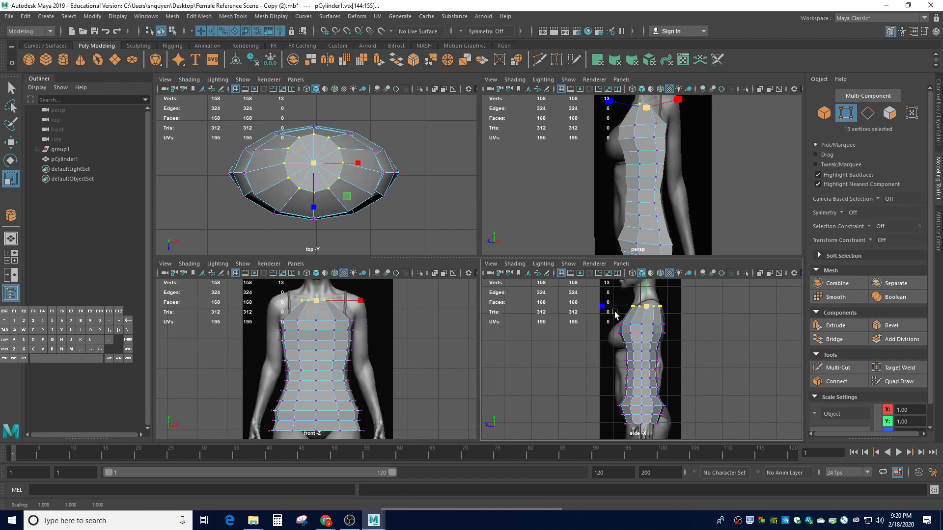
pyautogui.moveTo(360, 302); pyautogui.dragTo(433, 298)
# Raise the upper torso vertex row just below the top slightly
pyautogui.click(429, 342)
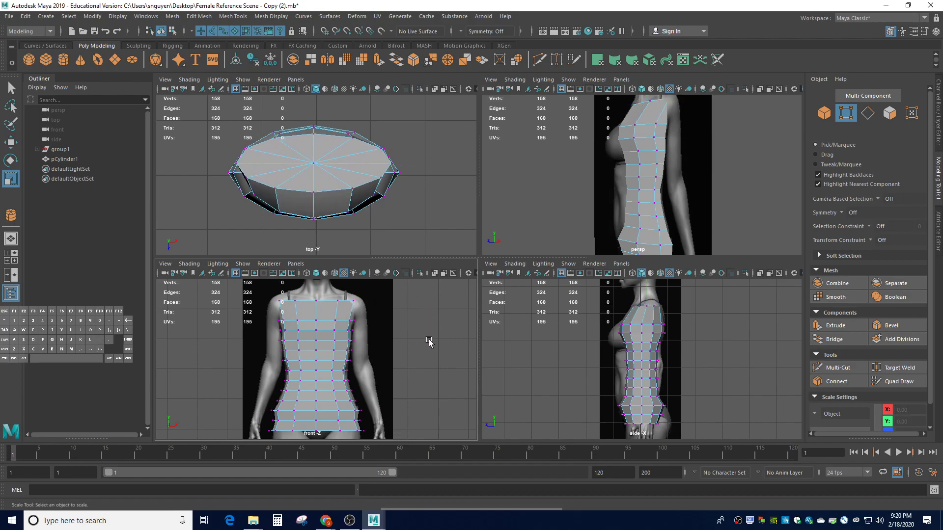
pyautogui.moveTo(610, 322); pyautogui.dragTo(663, 328)
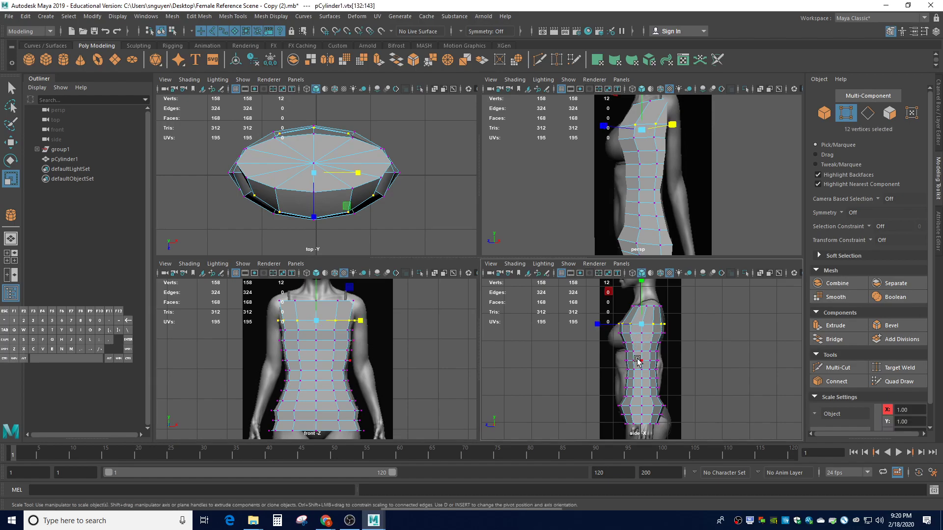
pyautogui.press('w')
pyautogui.moveTo(641, 311); pyautogui.dragTo(636, 318)
# Widen the upper torso ring and the chest ring below it slightly along X
pyautogui.press('r')
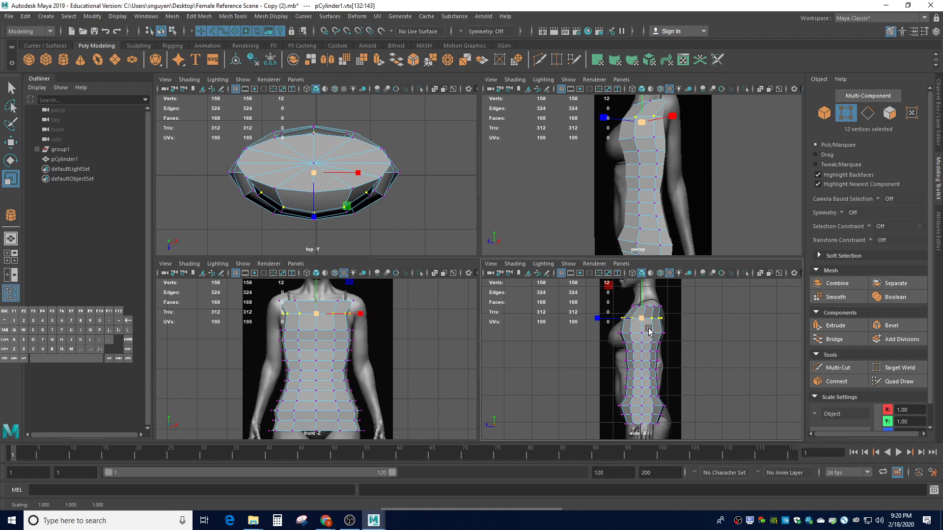
pyautogui.moveTo(362, 315); pyautogui.dragTo(369, 317)
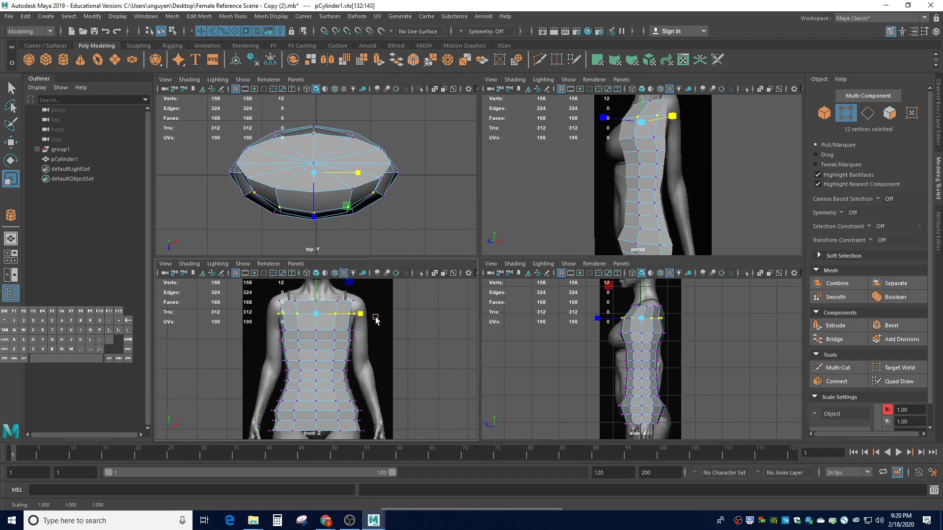
pyautogui.click(414, 339)
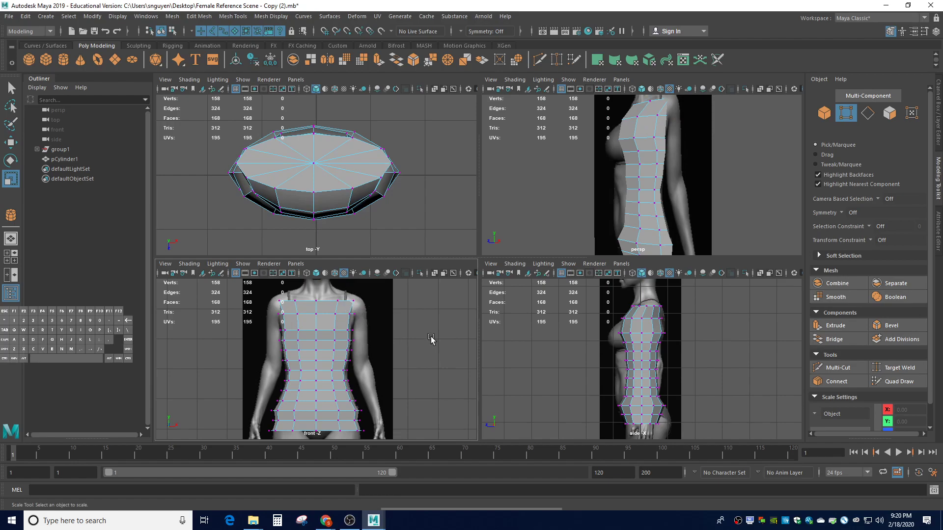
pyautogui.moveTo(613, 331); pyautogui.dragTo(641, 332)
pyautogui.press('w')
pyautogui.press('r')
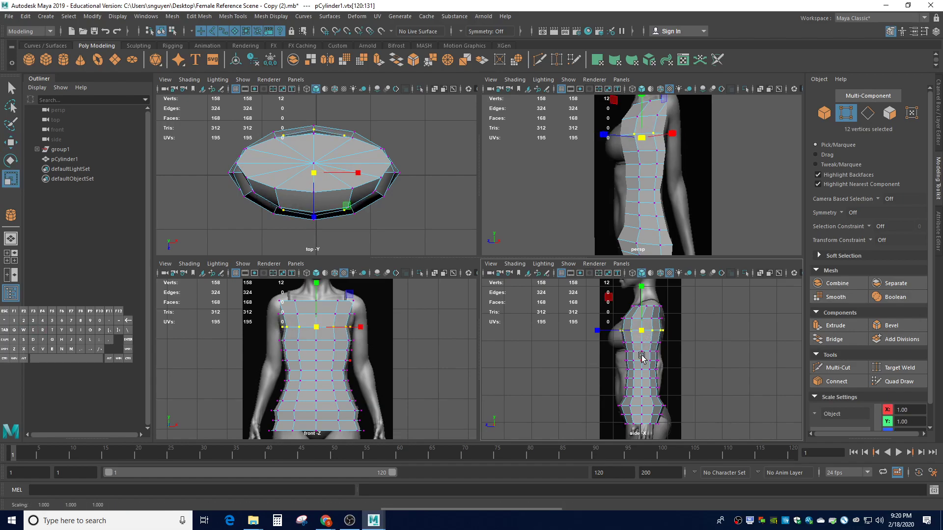
pyautogui.moveTo(360, 326); pyautogui.dragTo(366, 329)
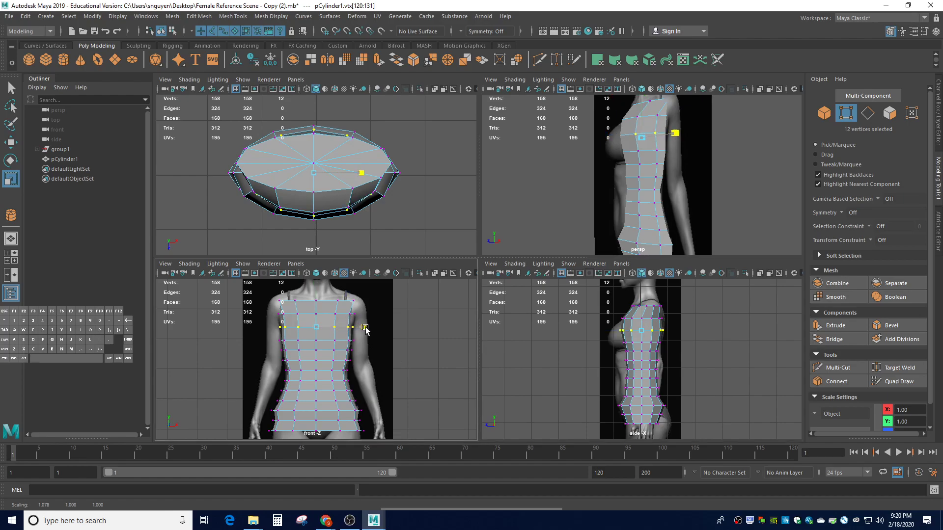
pyautogui.click(439, 350)
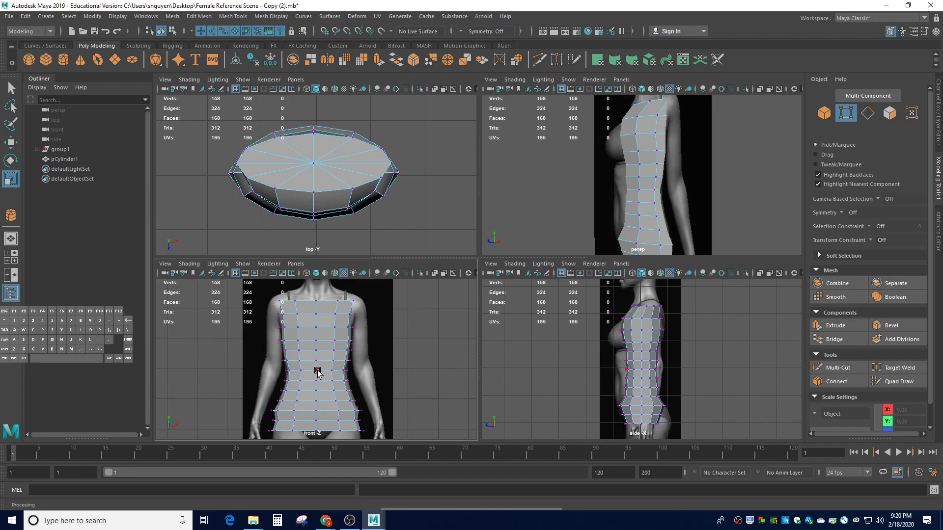
pyautogui.press('3')
pyautogui.keyDown('alt'); pyautogui.moveTo(759, 216); pyautogui.dragTo(601, 222); pyautogui.keyUp('alt')
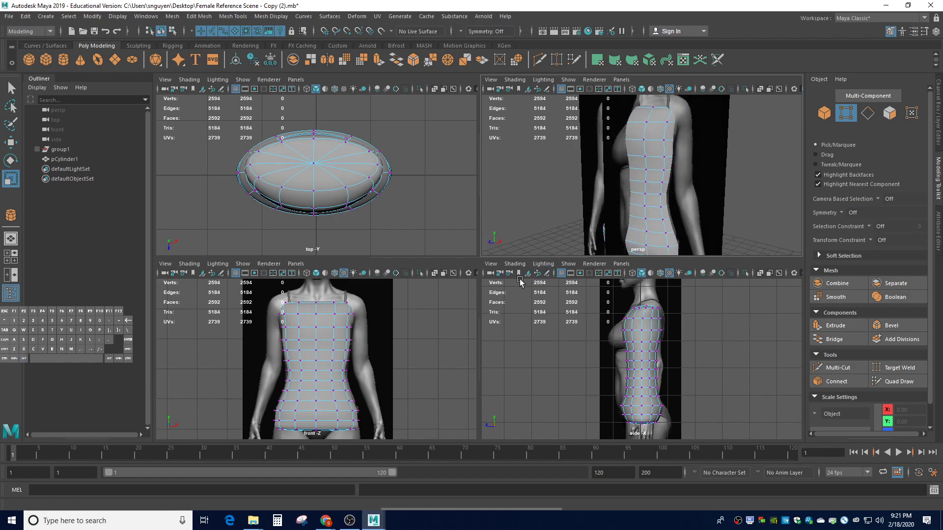
pyautogui.press('1')
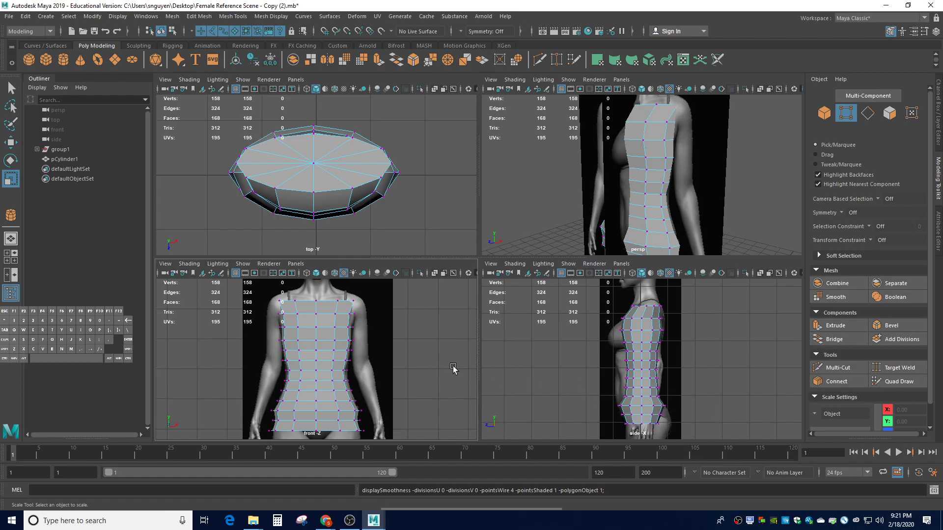
# Tilt, shift front-to-back and enlarge the bottom vertex ring to fit the hips
pyautogui.keyDown('alt'); pyautogui.moveTo(734, 217); pyautogui.dragTo(593, 212); pyautogui.keyUp('alt')
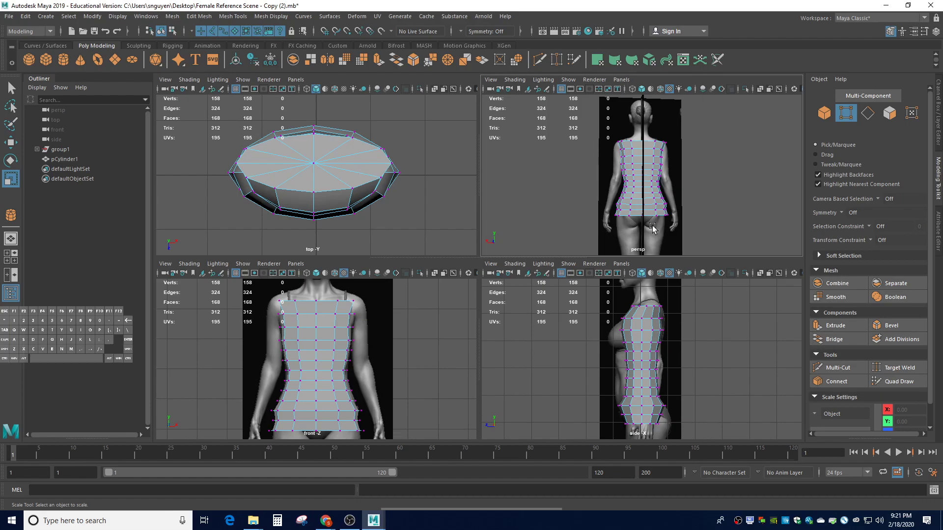
pyautogui.click(616, 423)
pyautogui.moveTo(616, 423); pyautogui.dragTo(666, 430)
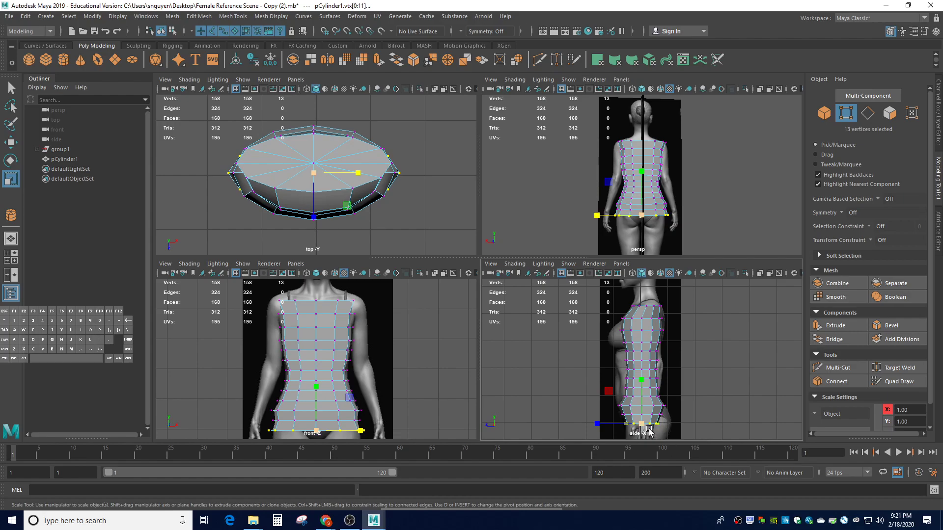
pyautogui.press('e')
pyautogui.moveTo(670, 400)
pyautogui.mouseDown()
pyautogui.moveTo(662, 418)
pyautogui.moveTo(669, 392)
pyautogui.mouseUp()
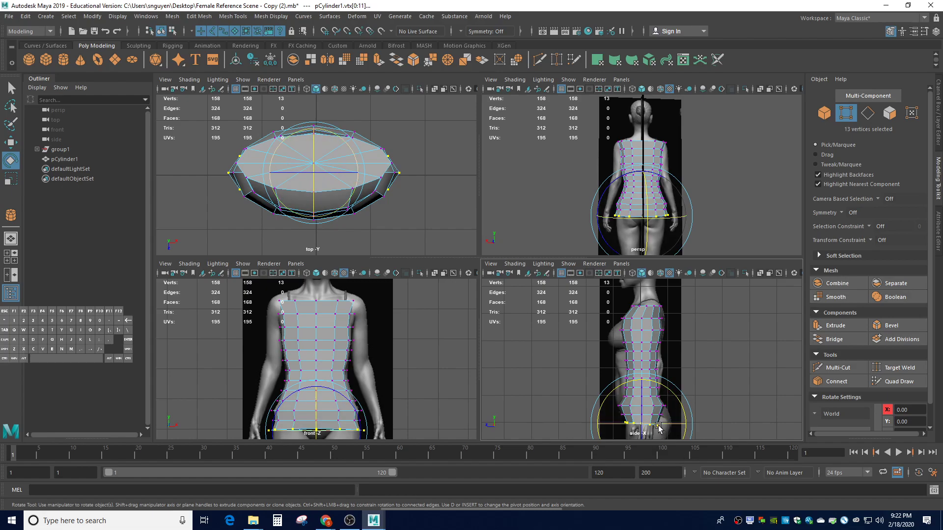
pyautogui.press('w')
pyautogui.moveTo(608, 429); pyautogui.dragTo(621, 429)
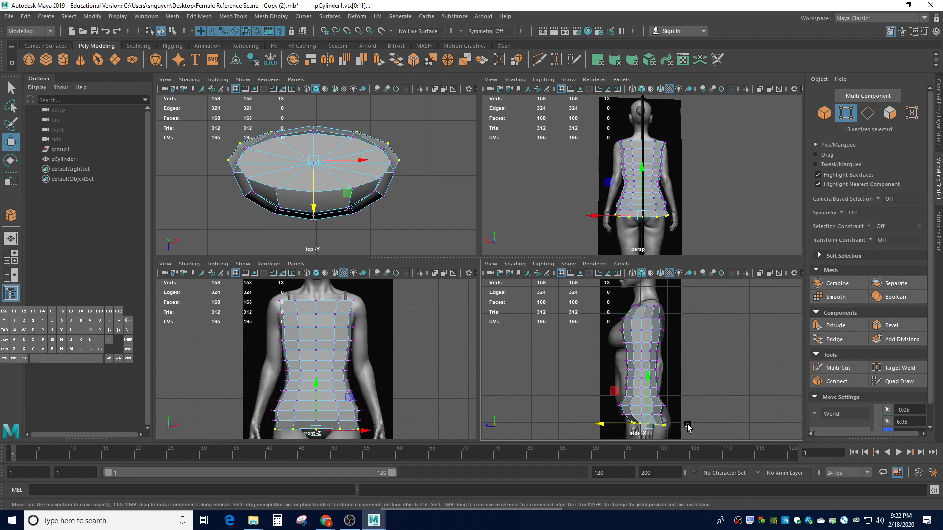
pyautogui.press('r')
pyautogui.moveTo(648, 424); pyautogui.dragTo(662, 432)
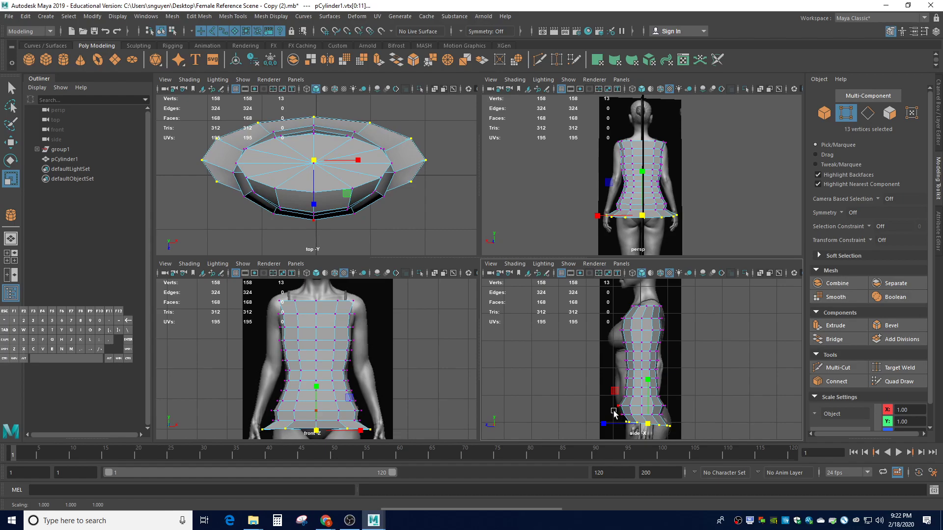
# Narrow the bottom ring side to side, then select the next ring up
pyautogui.moveTo(610, 411); pyautogui.dragTo(676, 418)
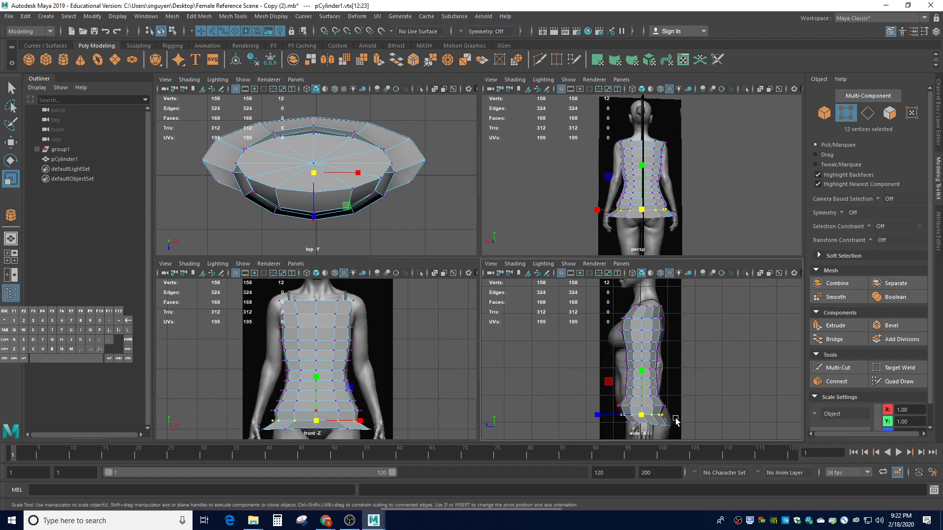
pyautogui.press('ctrl')
pyautogui.hotkey('ctrl', 'z')
pyautogui.moveTo(361, 432); pyautogui.dragTo(350, 431)
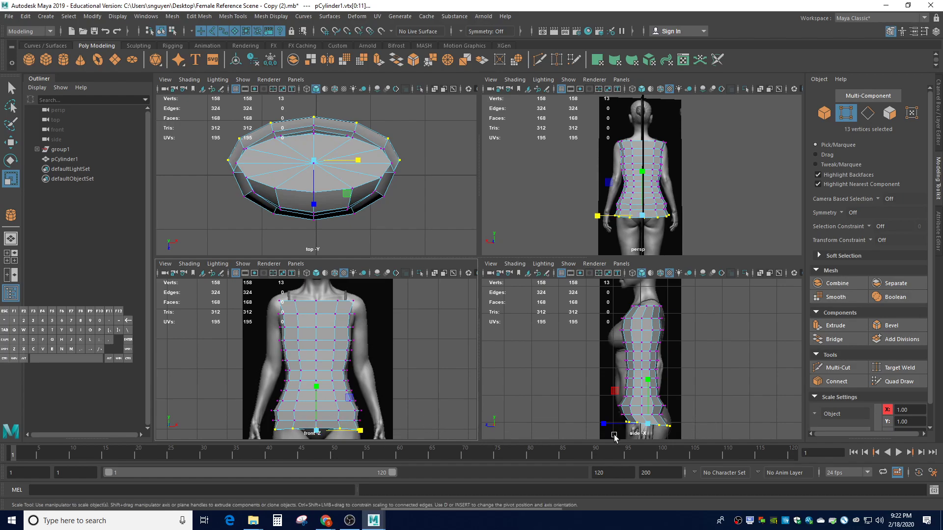
pyautogui.moveTo(678, 410); pyautogui.dragTo(594, 420)
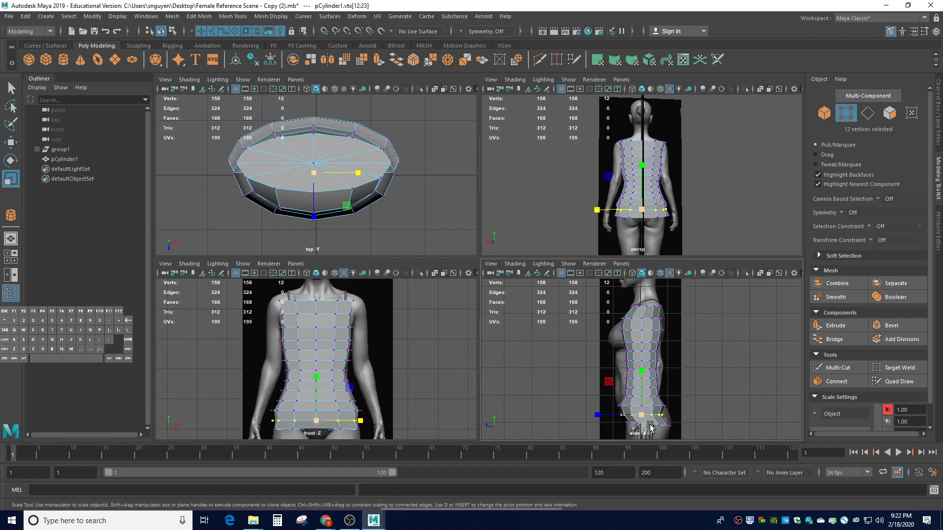
# Tilt, nudge and narrow the second-lowest vertex ring to fit the hips
pyautogui.press('e')
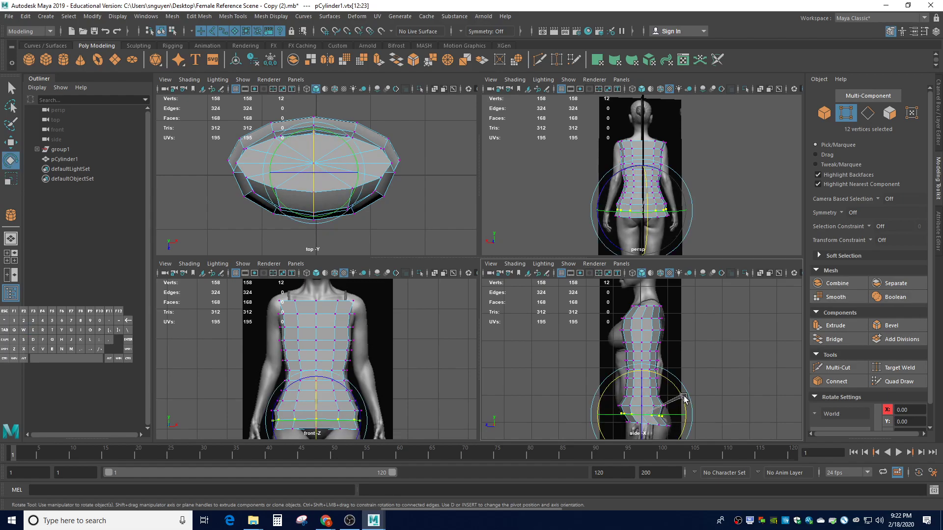
pyautogui.moveTo(684, 398); pyautogui.dragTo(689, 430)
pyautogui.press('w')
pyautogui.click(612, 417)
pyautogui.moveTo(612, 418); pyautogui.dragTo(655, 418)
pyautogui.press('r')
pyautogui.moveTo(361, 421); pyautogui.dragTo(366, 425)
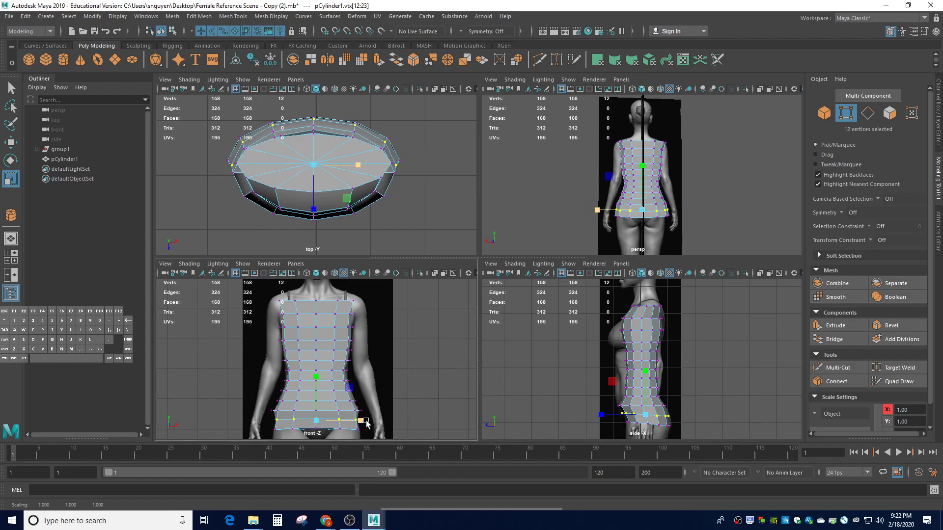
# Narrow the lower-hip vertex ring slightly side to side
pyautogui.moveTo(609, 403); pyautogui.dragTo(678, 415)
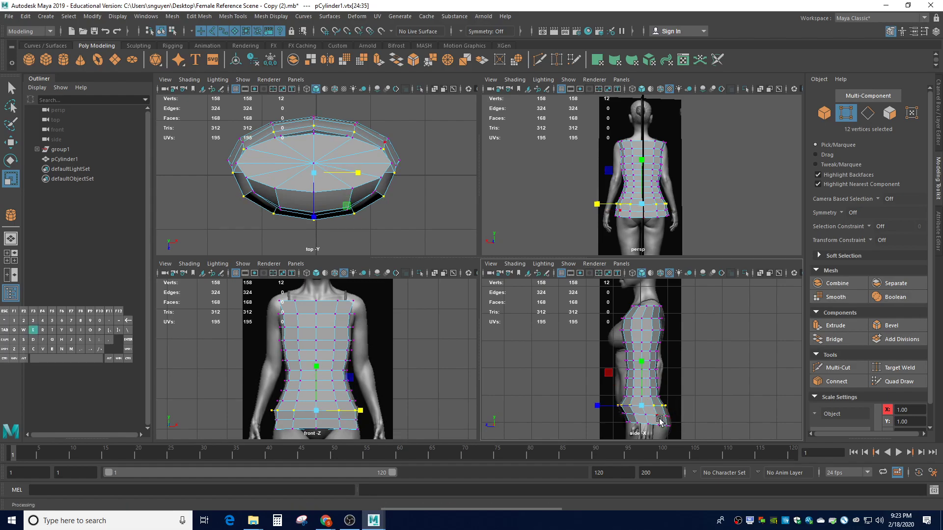
pyautogui.press('e')
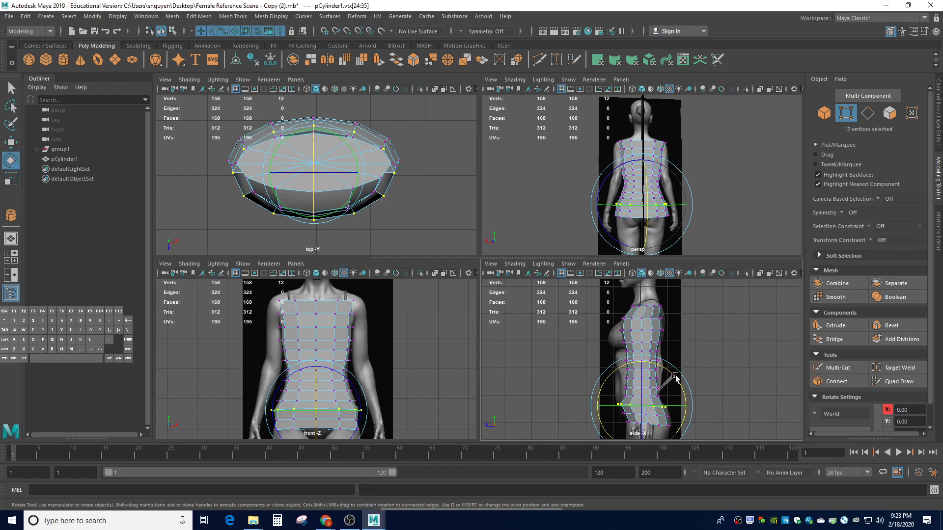
pyautogui.click(723, 411)
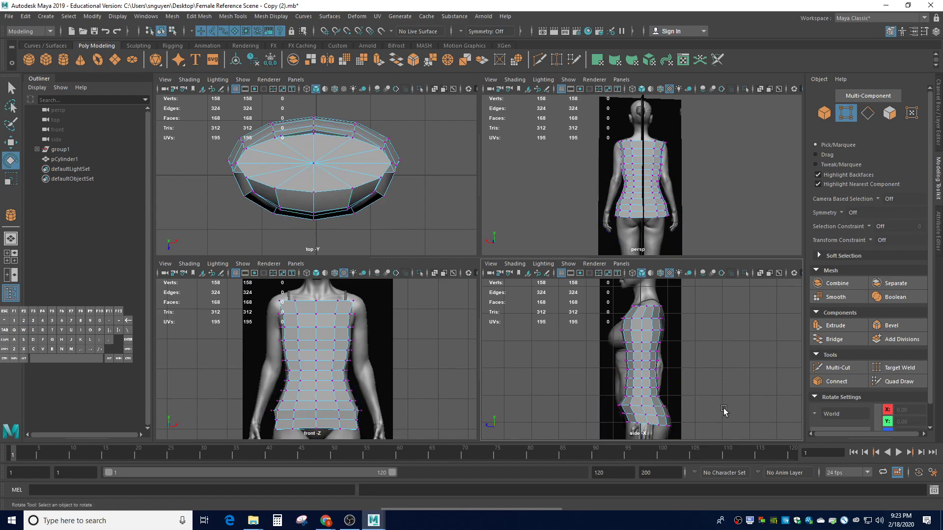
pyautogui.moveTo(607, 405); pyautogui.dragTo(661, 409)
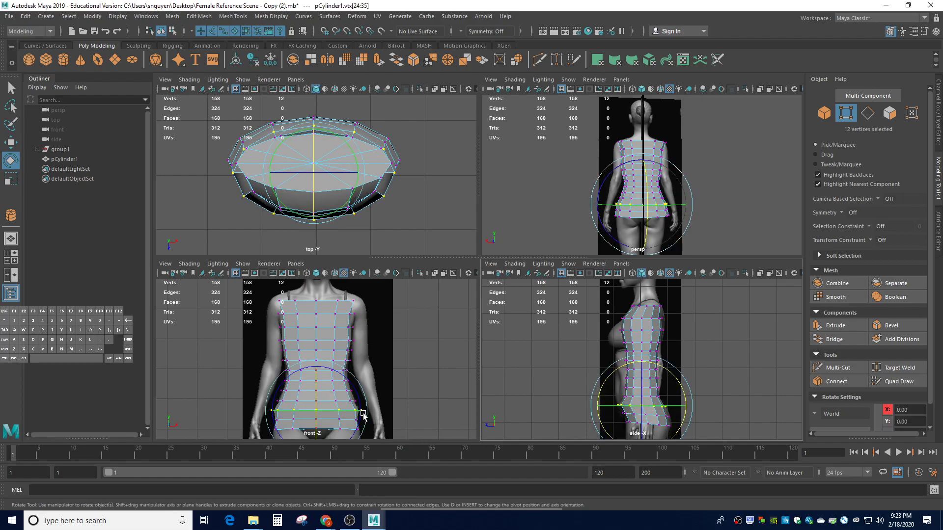
pyautogui.press('r')
pyautogui.moveTo(364, 411); pyautogui.dragTo(357, 411)
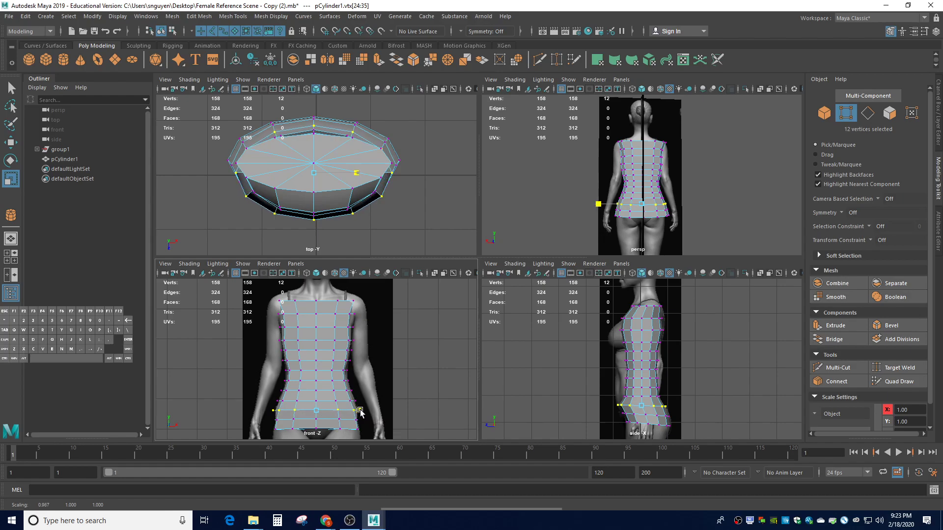
pyautogui.click(439, 414)
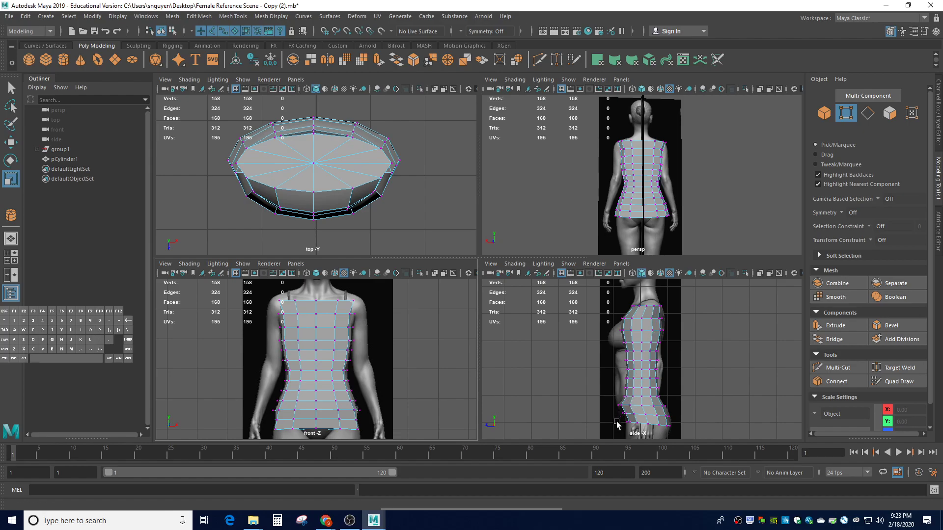
# Tilt the bottom vertex row in the side view
pyautogui.scroll(-2, 620, 422)
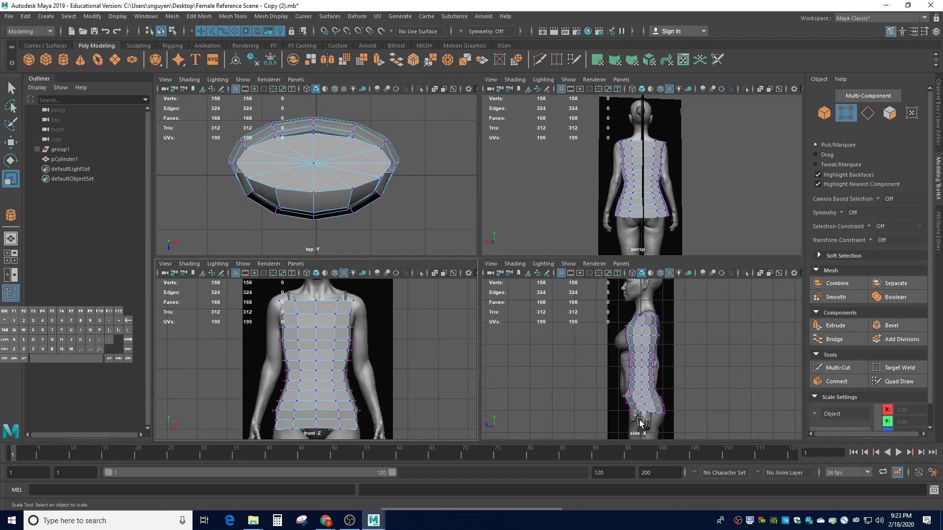
pyautogui.moveTo(622, 408); pyautogui.dragTo(678, 430)
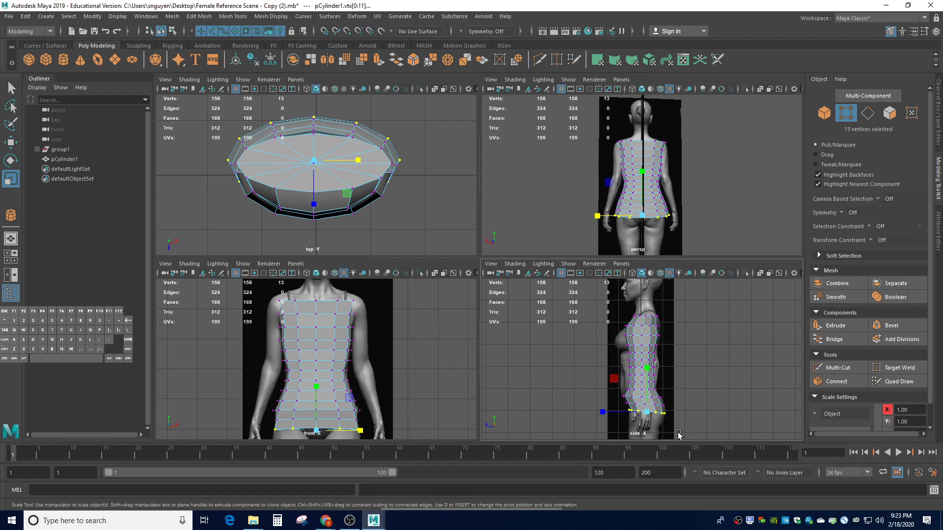
pyautogui.press('e')
pyautogui.moveTo(676, 379); pyautogui.dragTo(640, 392)
pyautogui.press('w')
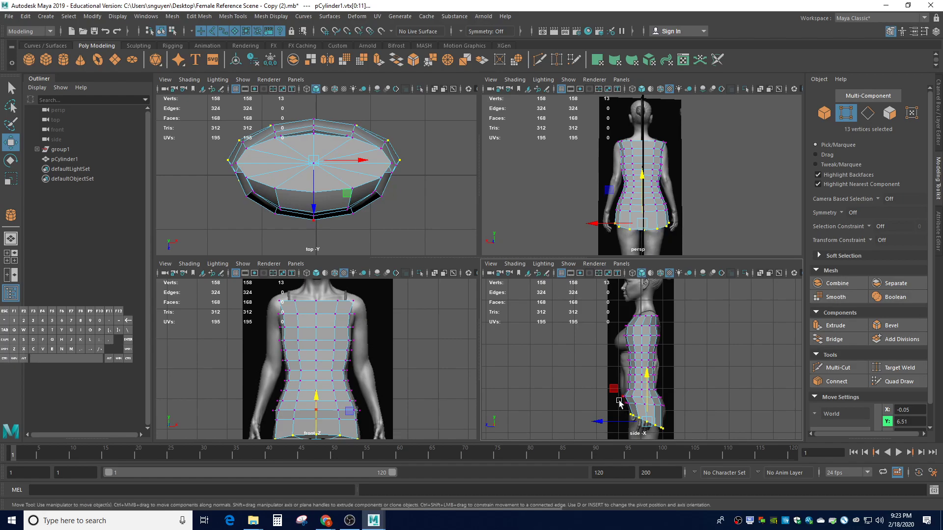
# Lower the next vertex ring up slightly
pyautogui.moveTo(624, 405); pyautogui.dragTo(691, 420)
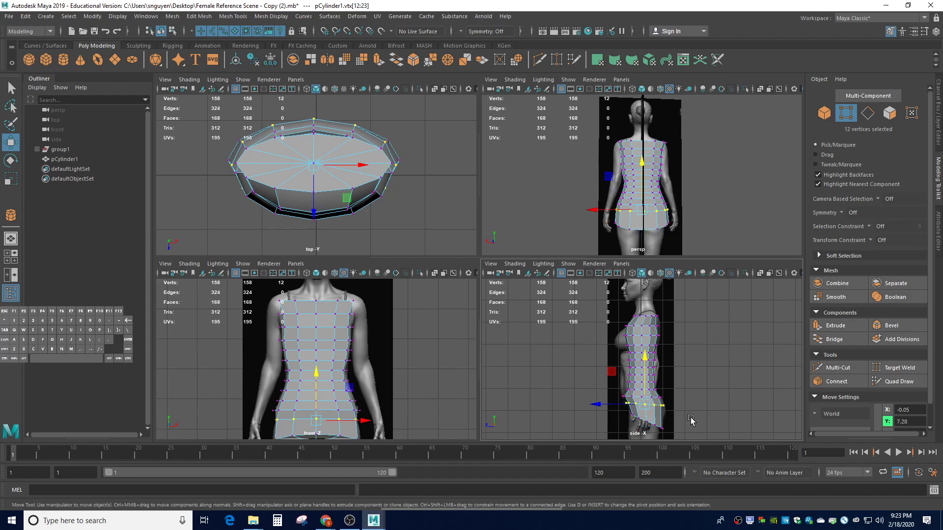
pyautogui.press('e')
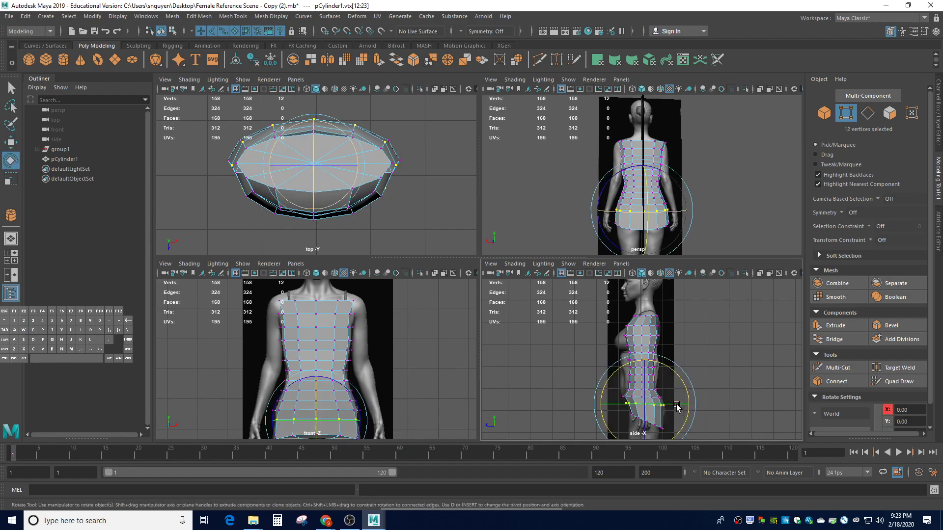
pyautogui.moveTo(672, 371); pyautogui.dragTo(678, 376)
pyautogui.hotkey('ctrl', 'z')
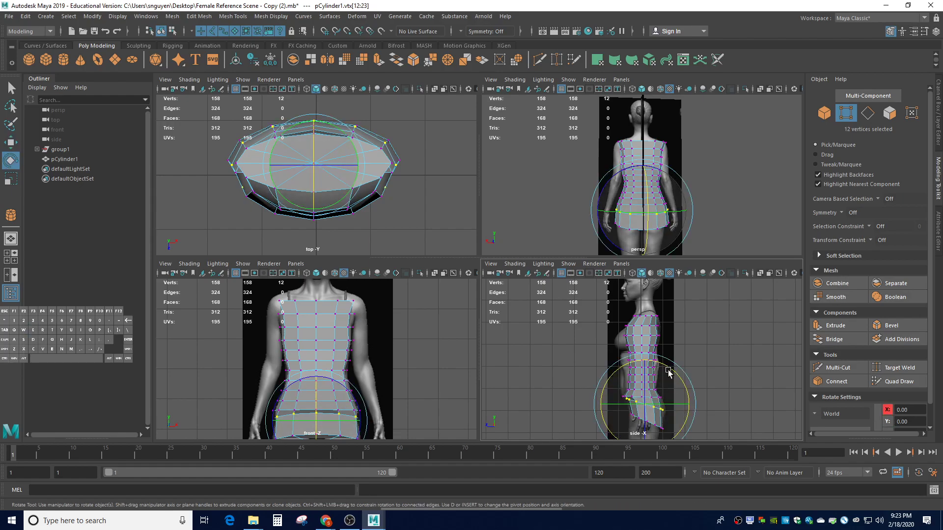
pyautogui.press('w')
pyautogui.moveTo(644, 373); pyautogui.dragTo(644, 376)
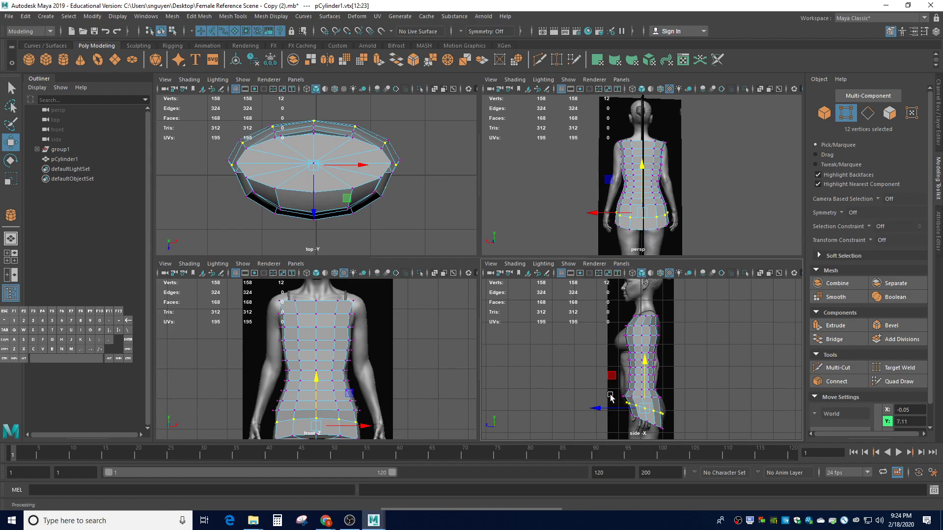
# Tilt the 12-vertex ring, enlarge it uniformly and narrow it to 0.9 along X
pyautogui.moveTo(625, 398)
pyautogui.mouseDown()
pyautogui.moveTo(670, 405)
pyautogui.moveTo(616, 394)
pyautogui.mouseUp()
pyautogui.click(676, 404)
pyautogui.click(693, 405)
pyautogui.moveTo(673, 403)
pyautogui.mouseDown()
pyautogui.moveTo(614, 394)
pyautogui.moveTo(670, 406)
pyautogui.mouseUp()
pyautogui.click(673, 402)
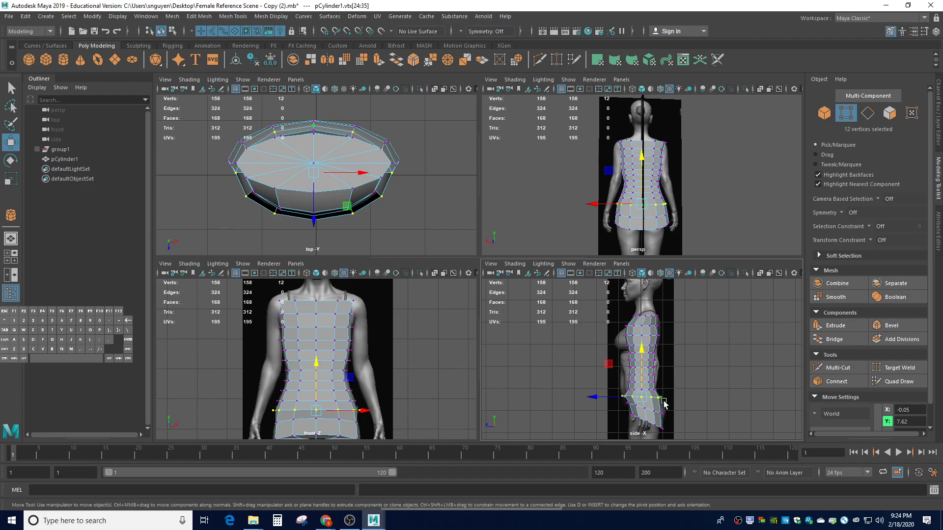
pyautogui.press('r')
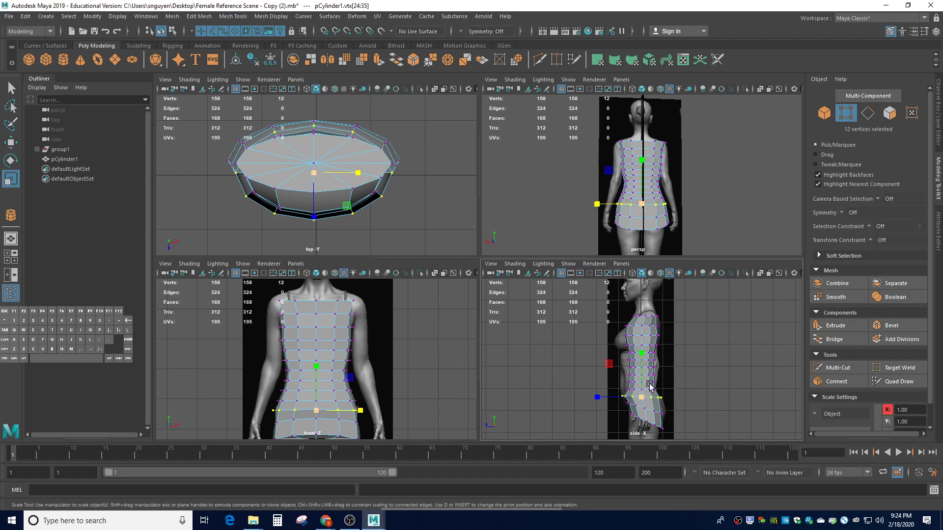
pyautogui.press('e')
pyautogui.moveTo(658, 379); pyautogui.dragTo(671, 369)
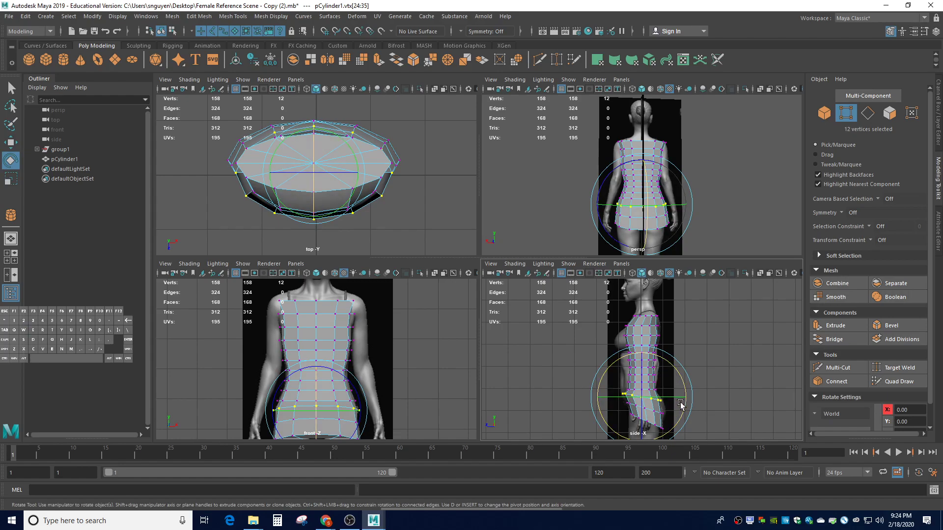
pyautogui.press('r')
pyautogui.moveTo(641, 397); pyautogui.dragTo(646, 400)
pyautogui.moveTo(361, 415); pyautogui.dragTo(356, 416)
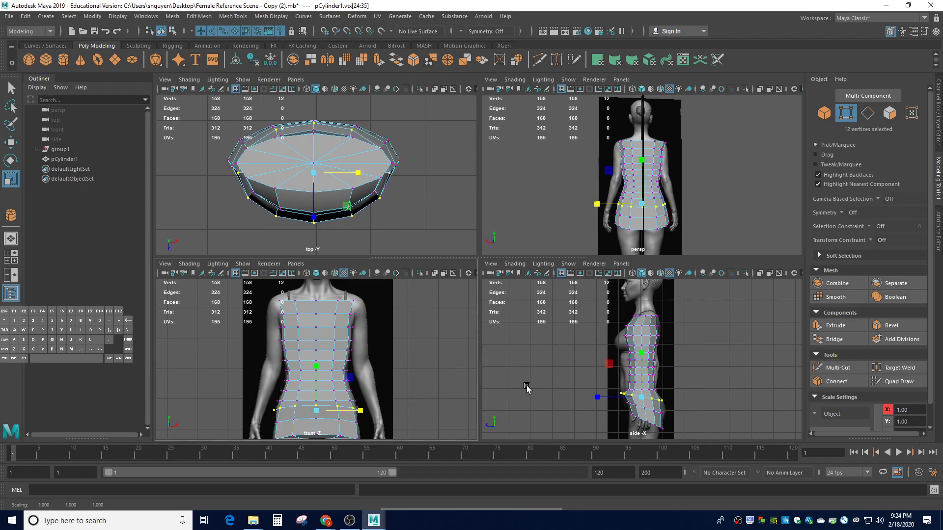
pyautogui.click(546, 388)
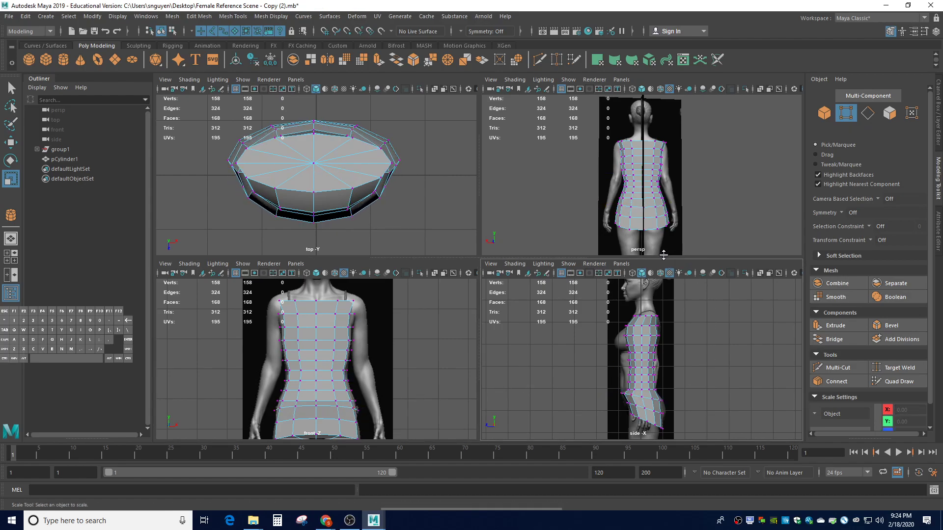
pyautogui.keyDown('alt'); pyautogui.moveTo(703, 224); pyautogui.dragTo(698, 233); pyautogui.keyUp('alt')
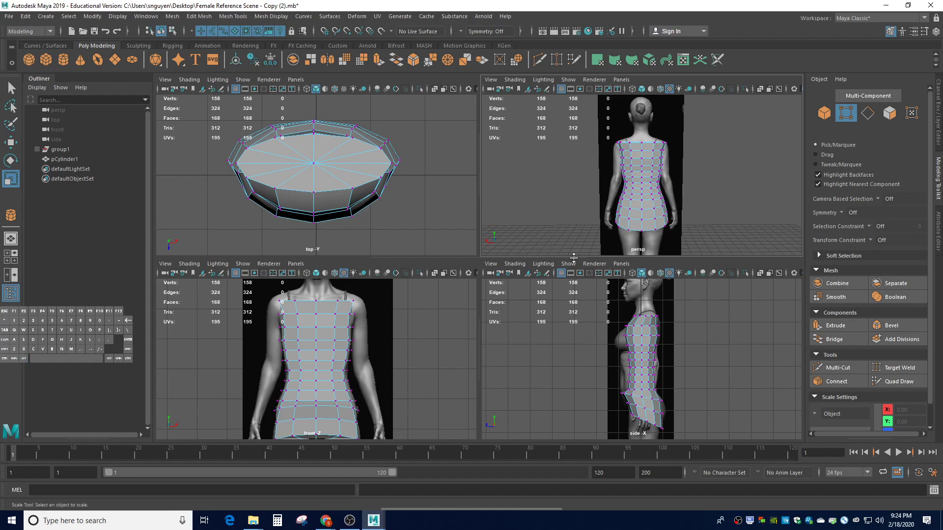
pyautogui.click(657, 217)
pyautogui.click(658, 237)
# Turn on Object X symmetry and push the hip vertices outward to widen the hips
pyautogui.click(839, 213)
pyautogui.click(857, 229)
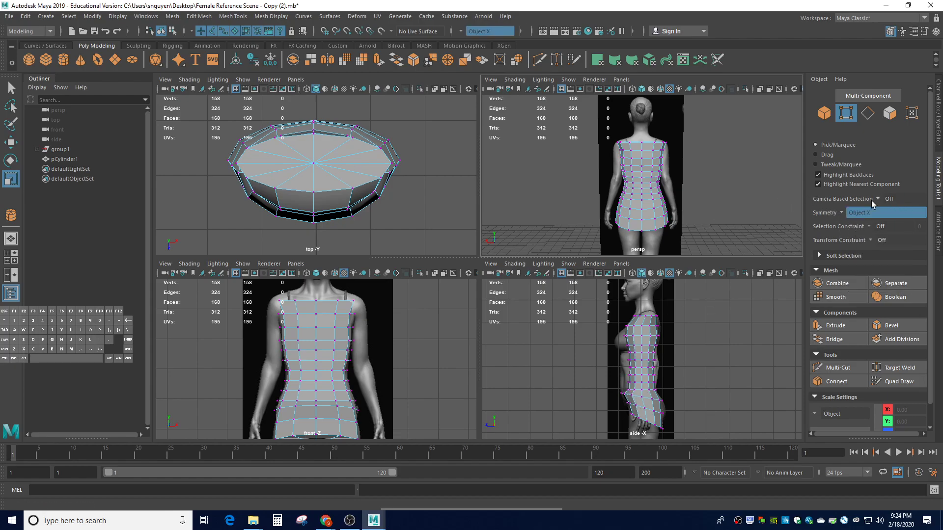
pyautogui.click(657, 221)
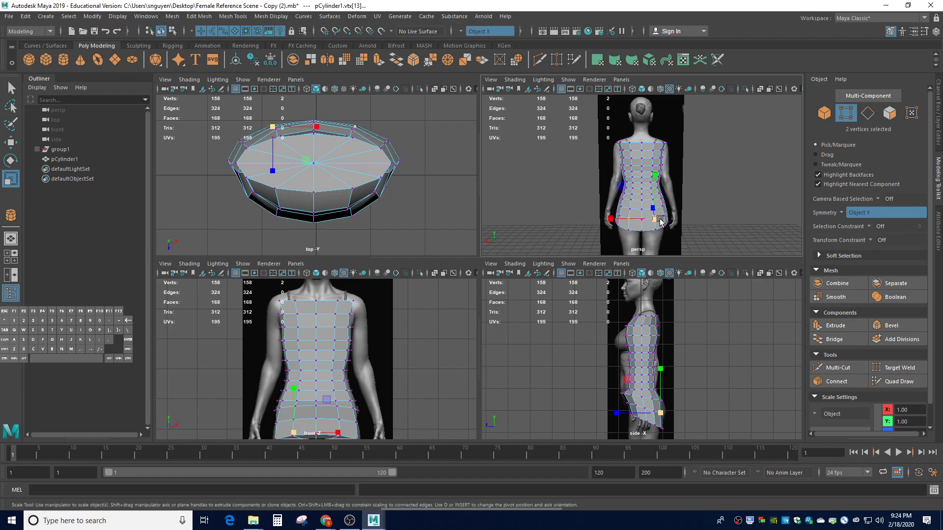
pyautogui.press('w')
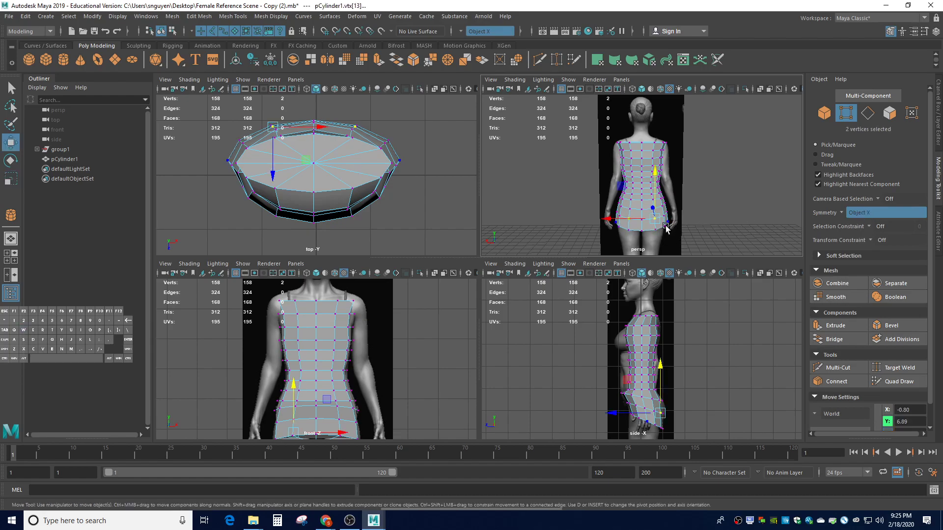
pyautogui.moveTo(654, 221)
pyautogui.mouseDown()
pyautogui.moveTo(674, 221)
pyautogui.moveTo(657, 222)
pyautogui.mouseUp()
# With soft selection falloff at 1.58, shift the hip area along Z
pyautogui.press('b')
pyautogui.moveTo(658, 222); pyautogui.dragTo(682, 241)
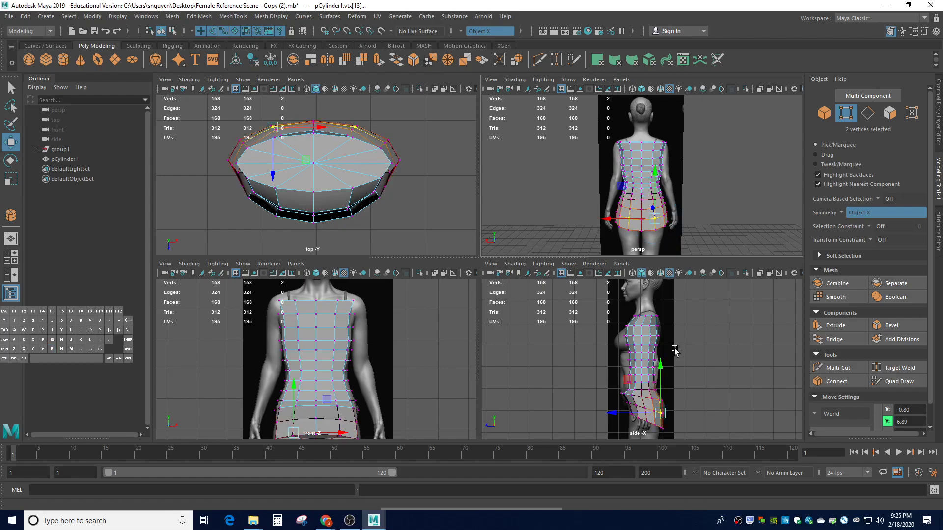
pyautogui.moveTo(628, 414); pyautogui.dragTo(632, 416)
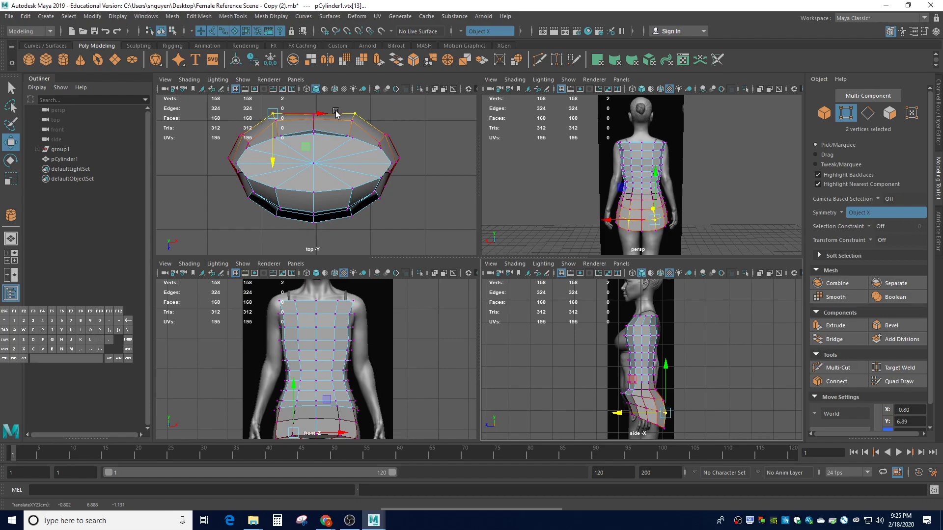
# Nudge individual top-ring and hem vertices to refine the silhouette
pyautogui.click(412, 135)
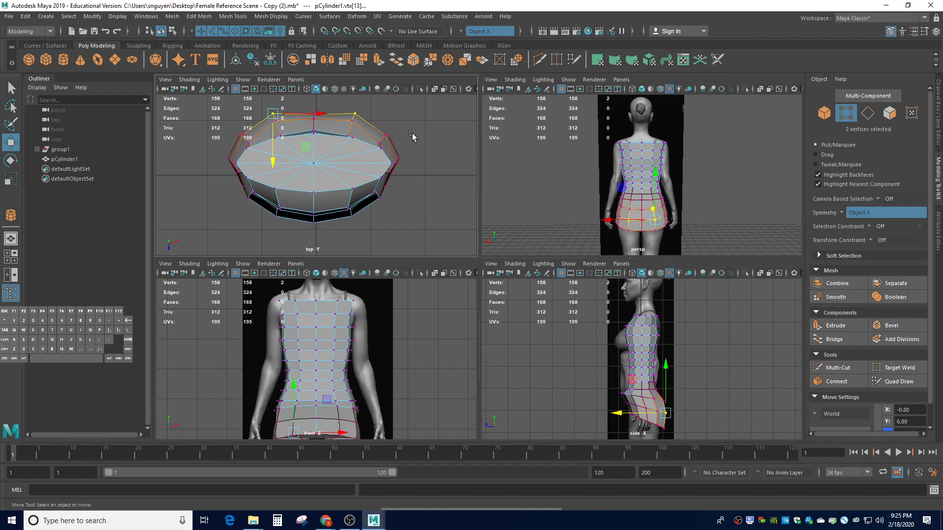
pyautogui.click(313, 115)
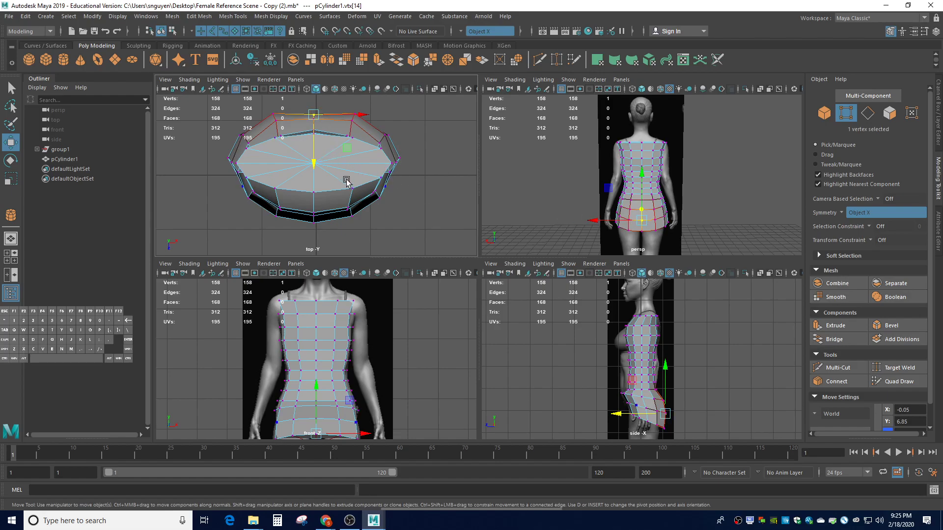
pyautogui.moveTo(312, 166); pyautogui.dragTo(314, 168)
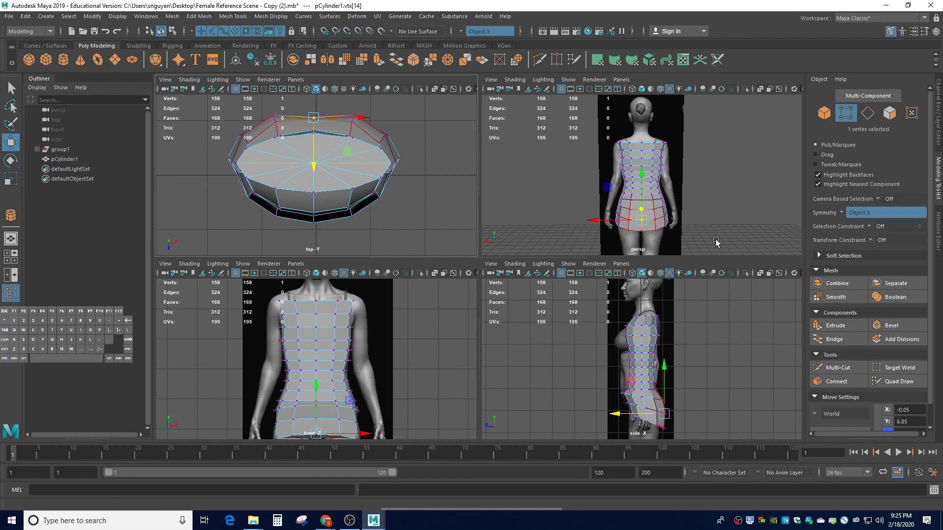
pyautogui.moveTo(714, 240)
pyautogui.keyDown('alt'); pyautogui.mouseDown()
pyautogui.moveTo(717, 198)
pyautogui.moveTo(709, 236)
pyautogui.mouseUp(); pyautogui.keyUp('alt')
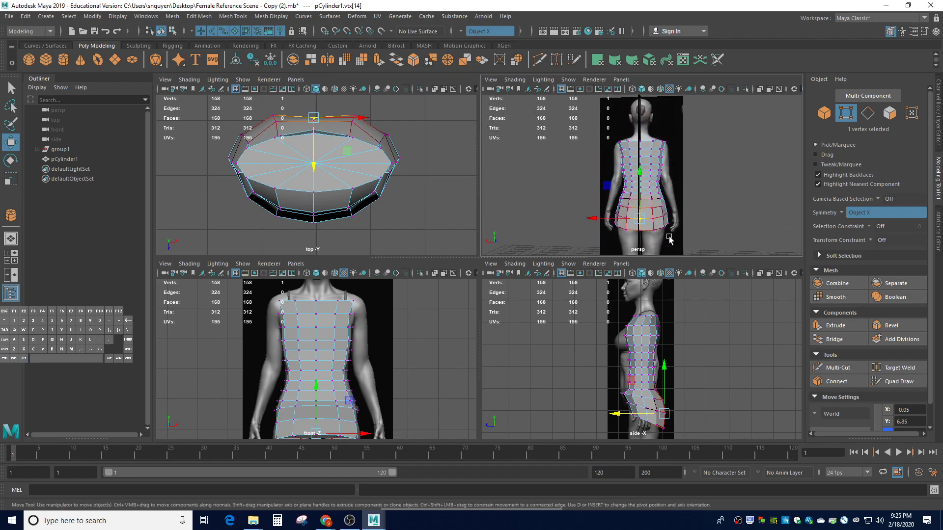
pyautogui.click(639, 236)
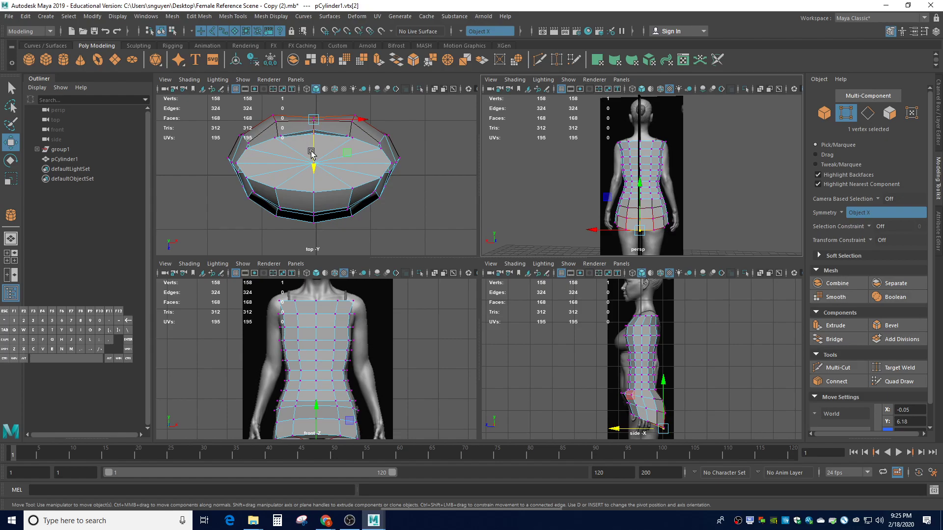
pyautogui.moveTo(313, 160); pyautogui.dragTo(314, 166)
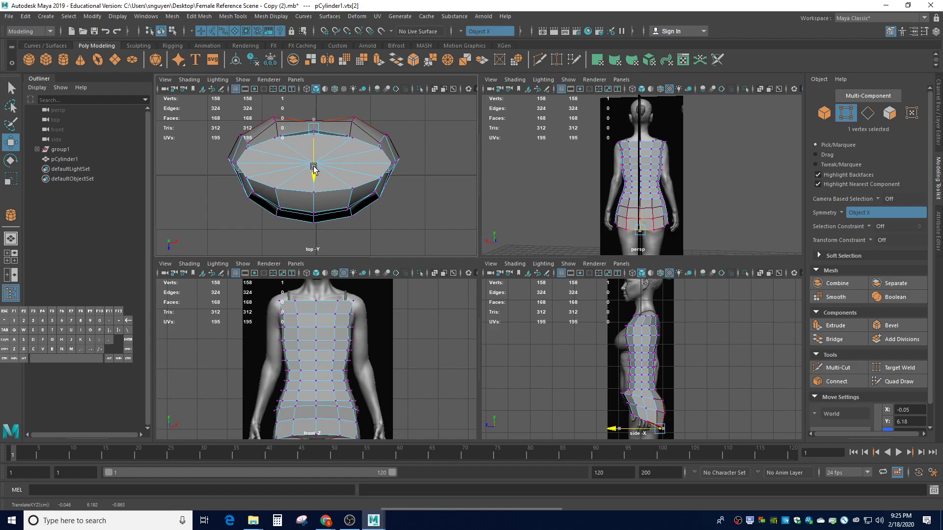
pyautogui.click(738, 209)
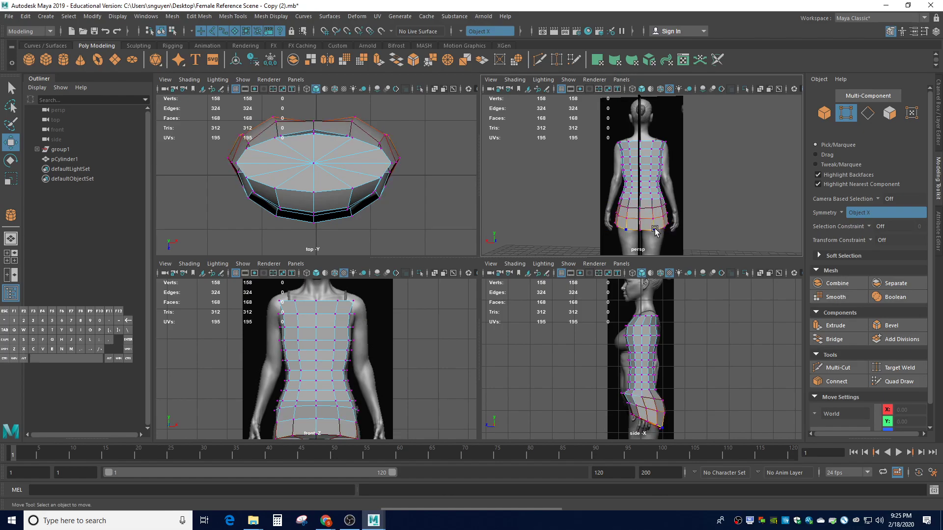
pyautogui.click(654, 230)
pyautogui.click(653, 218)
pyautogui.keyDown('alt'); pyautogui.moveTo(748, 218); pyautogui.dragTo(788, 224); pyautogui.keyUp('alt')
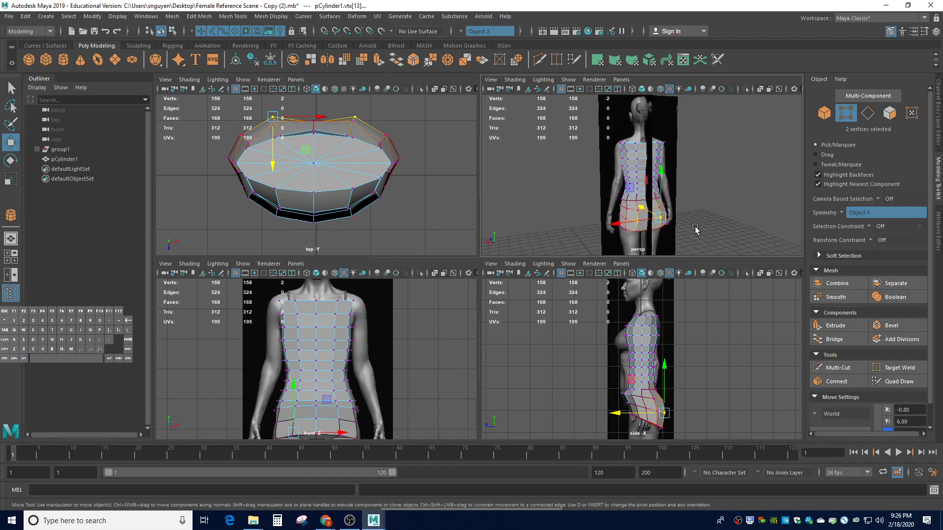
# Cycle the perspective view through wireframe and smooth-preview displays, then return to shaded
pyautogui.press('4')
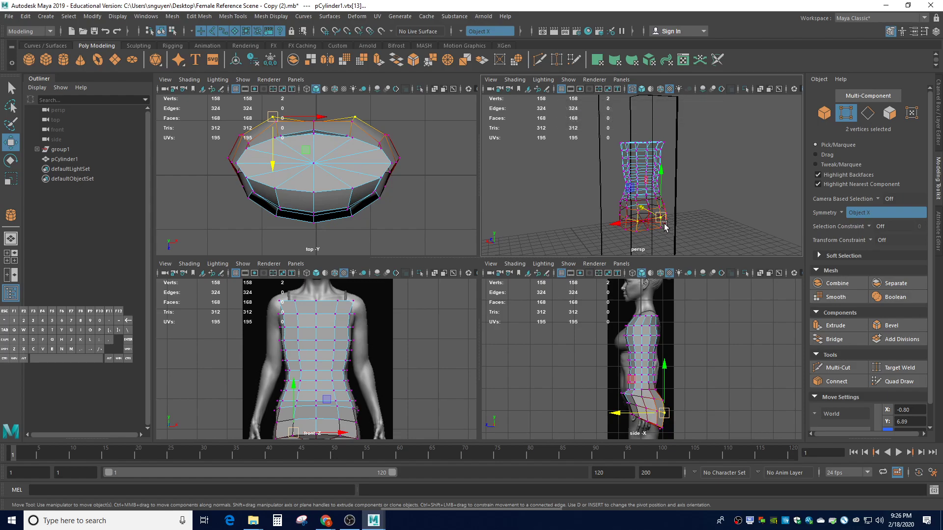
pyautogui.press('3')
pyautogui.press('1')
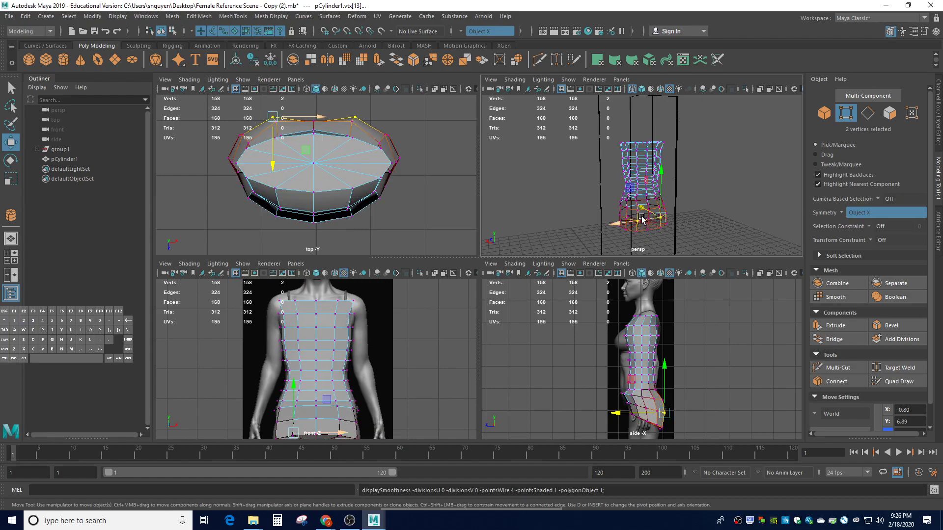
pyautogui.press('5')
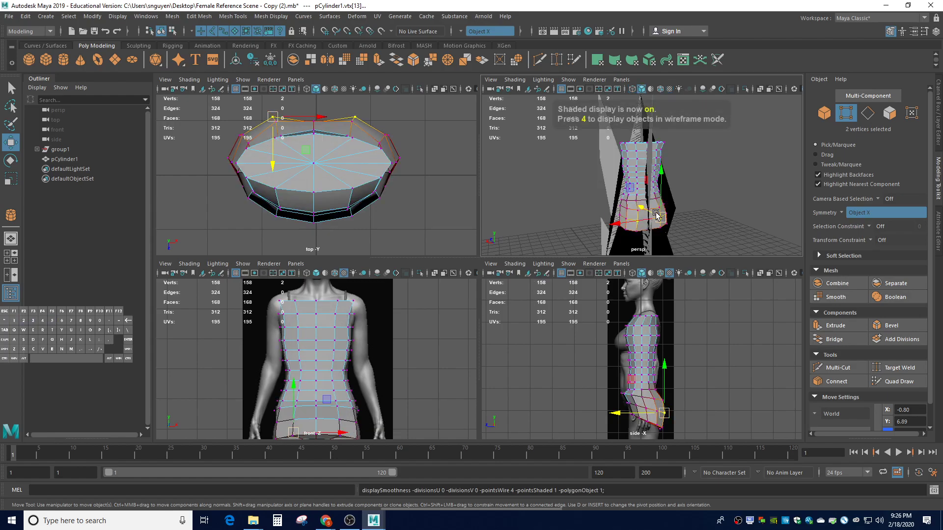
# Set the perspective view to Flat Shade All and enable Hardware Texturing for the reference images
pyautogui.click(515, 80)
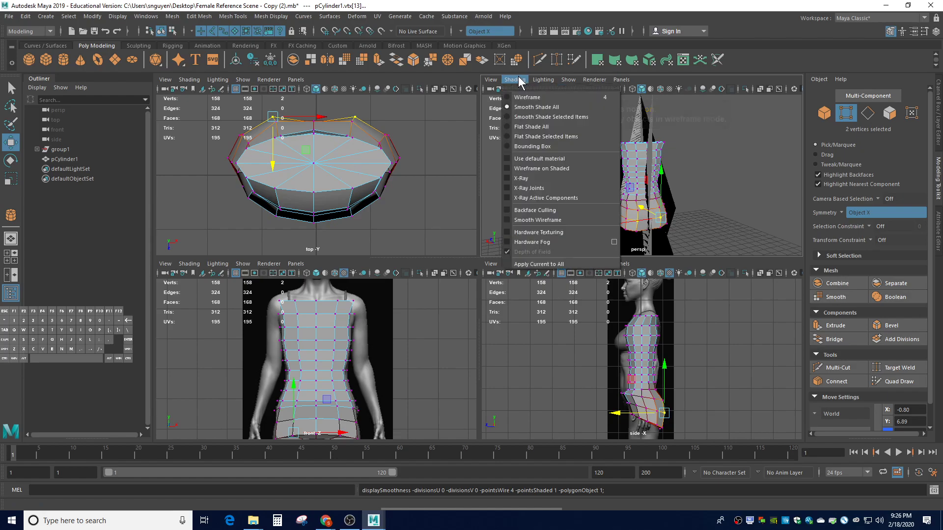
pyautogui.click(509, 128)
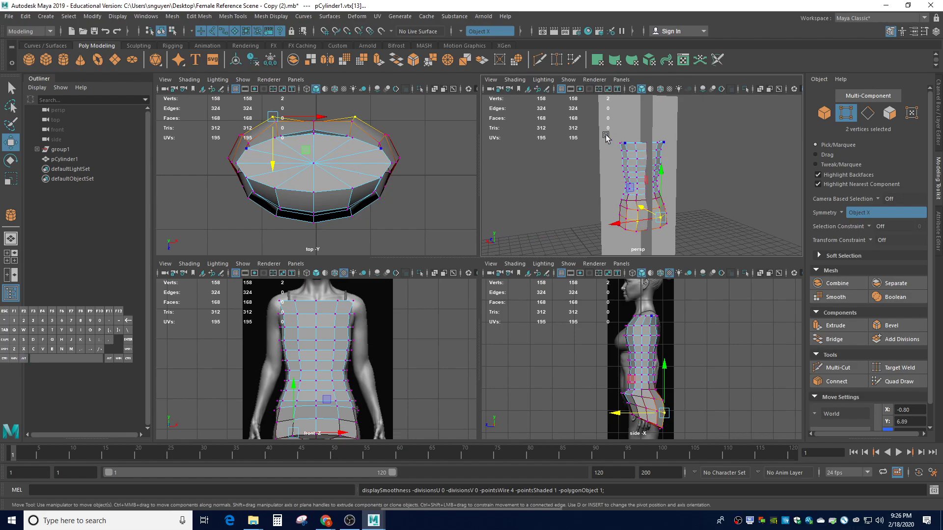
pyautogui.click(543, 80)
pyautogui.moveTo(517, 80)
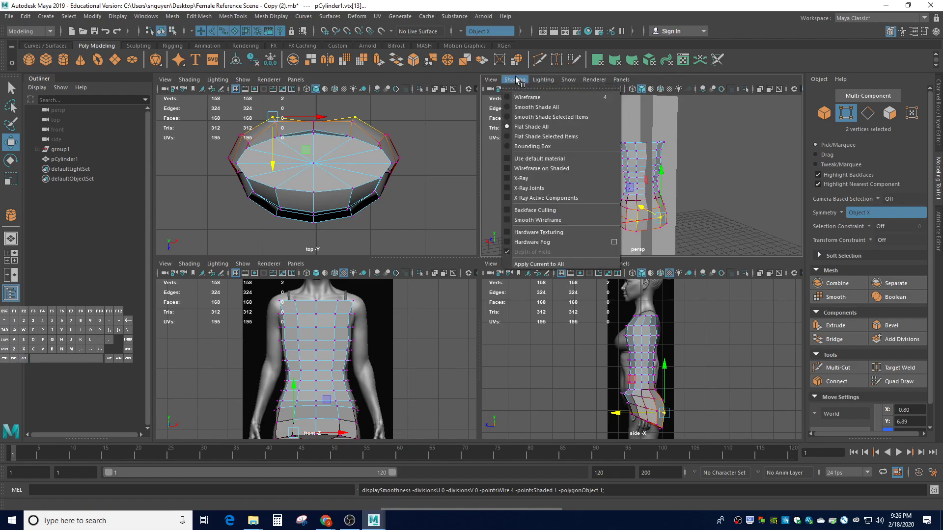
pyautogui.click(507, 232)
pyautogui.moveTo(777, 205)
pyautogui.keyDown('alt'); pyautogui.mouseDown()
pyautogui.moveTo(693, 189)
pyautogui.moveTo(732, 202)
pyautogui.moveTo(767, 240)
pyautogui.moveTo(742, 176)
pyautogui.moveTo(739, 203)
pyautogui.mouseUp(); pyautogui.keyUp('alt')
pyautogui.click(512, 80)
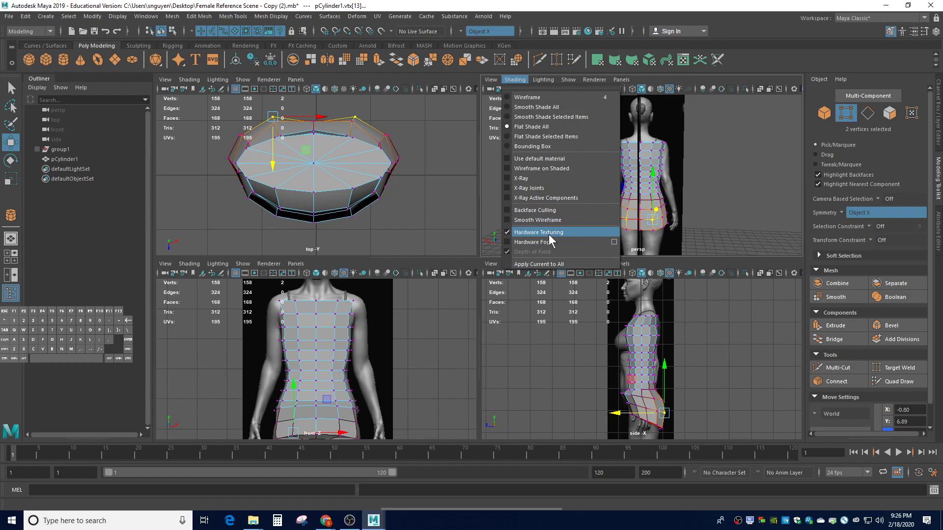
# From behind the figure, nudge a back vertex and a lower-back vertex pair along Z
pyautogui.click(732, 197)
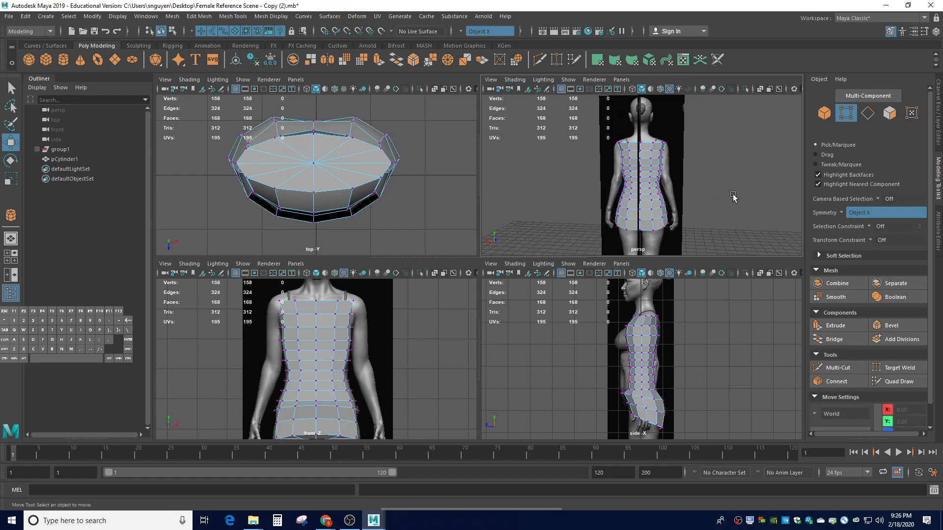
pyautogui.moveTo(737, 200)
pyautogui.keyDown('alt'); pyautogui.mouseDown()
pyautogui.moveTo(771, 205)
pyautogui.moveTo(752, 199)
pyautogui.moveTo(753, 180)
pyautogui.moveTo(821, 191)
pyautogui.moveTo(829, 206)
pyautogui.moveTo(764, 194)
pyautogui.moveTo(751, 177)
pyautogui.moveTo(771, 206)
pyautogui.moveTo(739, 261)
pyautogui.moveTo(751, 228)
pyautogui.moveTo(743, 213)
pyautogui.mouseUp(); pyautogui.keyUp('alt')
pyautogui.click(643, 398)
pyautogui.moveTo(623, 401); pyautogui.dragTo(620, 403)
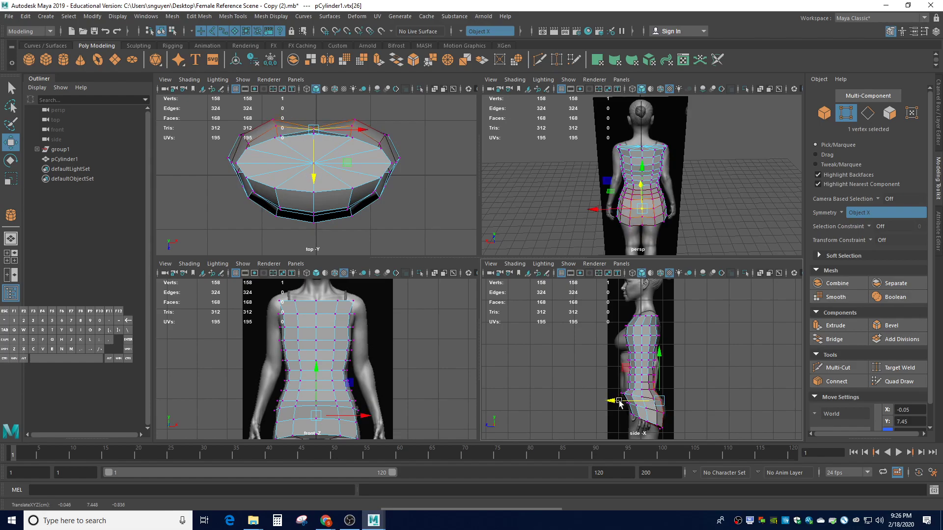
pyautogui.click(729, 216)
pyautogui.click(653, 211)
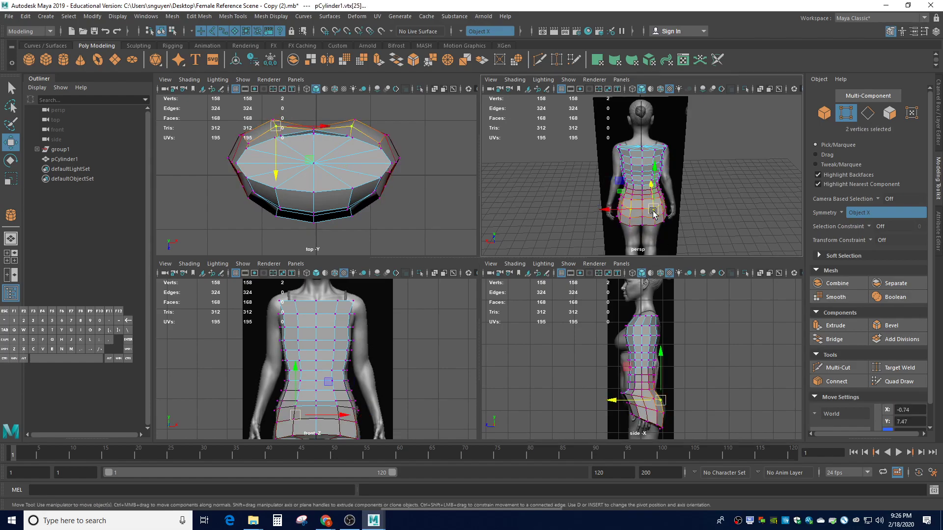
pyautogui.moveTo(637, 401); pyautogui.dragTo(633, 402)
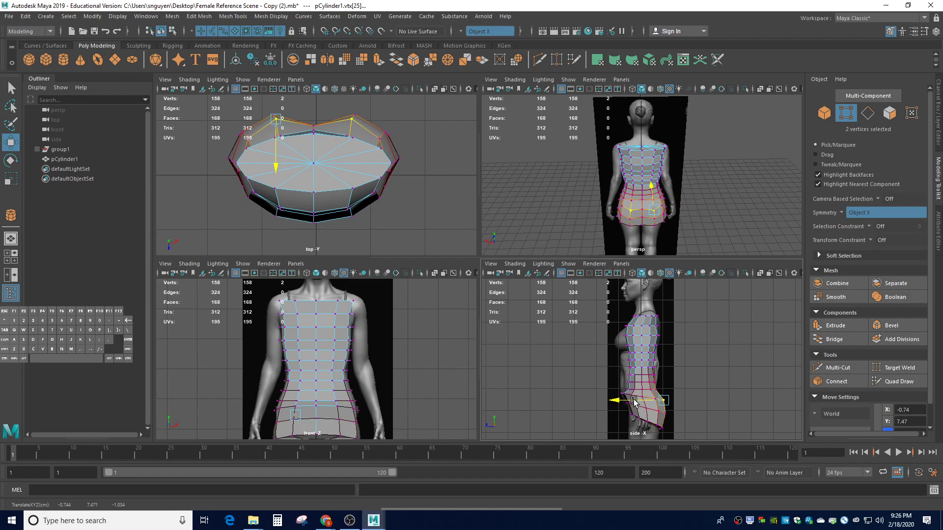
pyautogui.click(734, 332)
pyautogui.moveTo(734, 224)
pyautogui.keyDown('alt'); pyautogui.mouseDown()
pyautogui.moveTo(717, 248)
pyautogui.moveTo(721, 266)
pyautogui.moveTo(732, 231)
pyautogui.moveTo(725, 211)
pyautogui.mouseUp(); pyautogui.keyUp('alt')
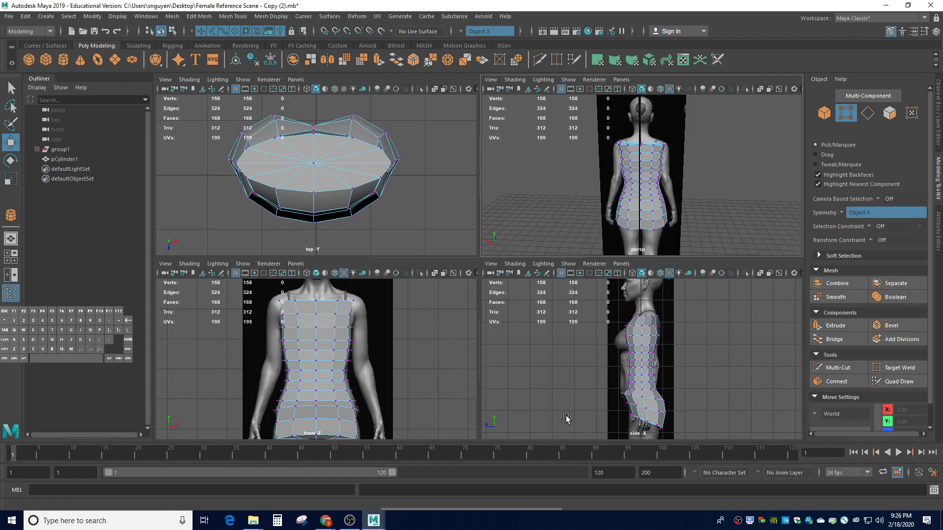
# Drop the centre front waist vertex slightly along Y, then orbit to a side-on view
pyautogui.scroll(2, 635, 410)
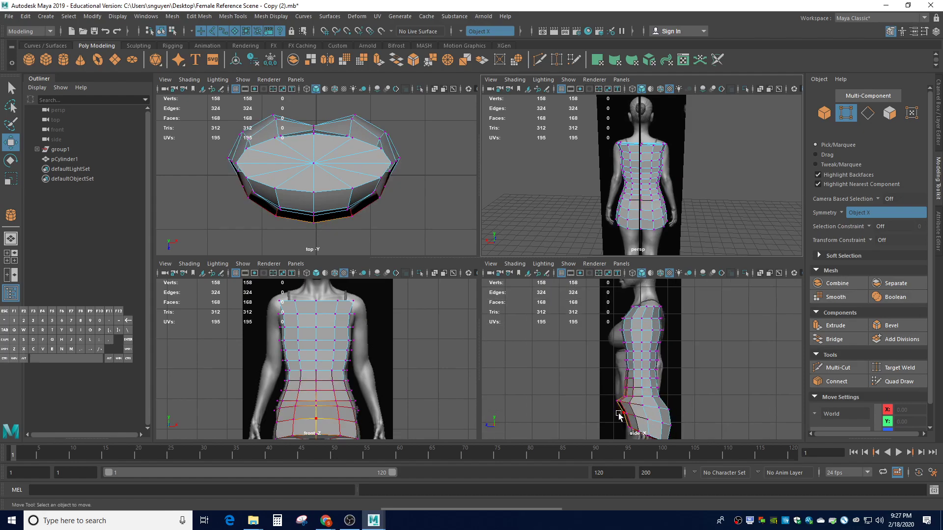
pyautogui.click(317, 406)
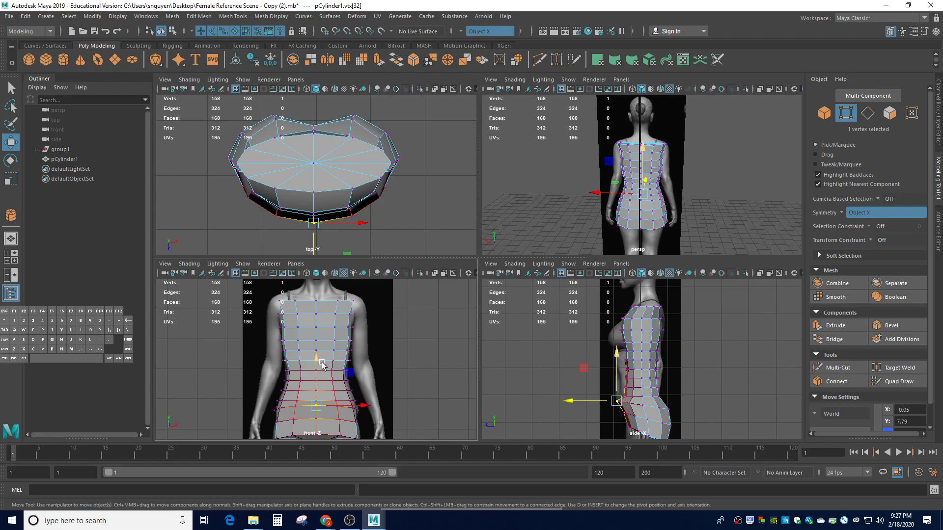
pyautogui.moveTo(317, 361); pyautogui.dragTo(317, 364)
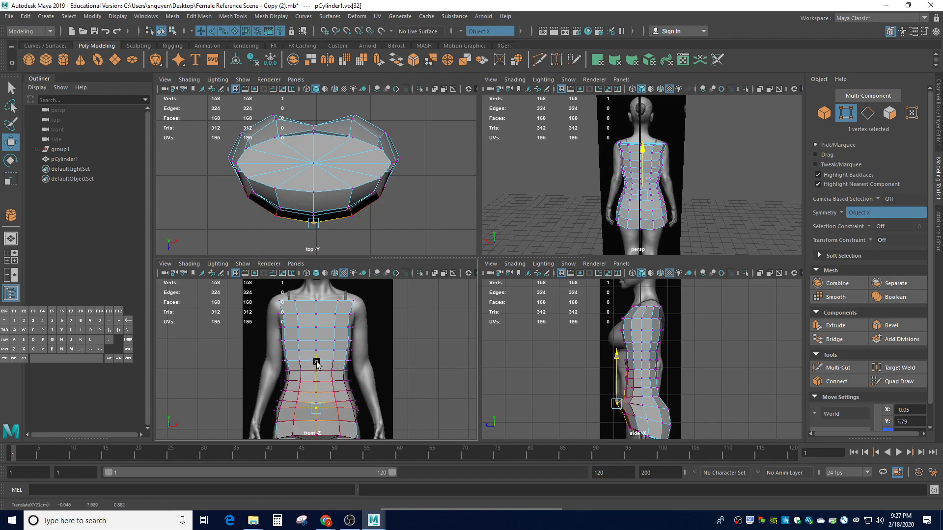
pyautogui.click(690, 400)
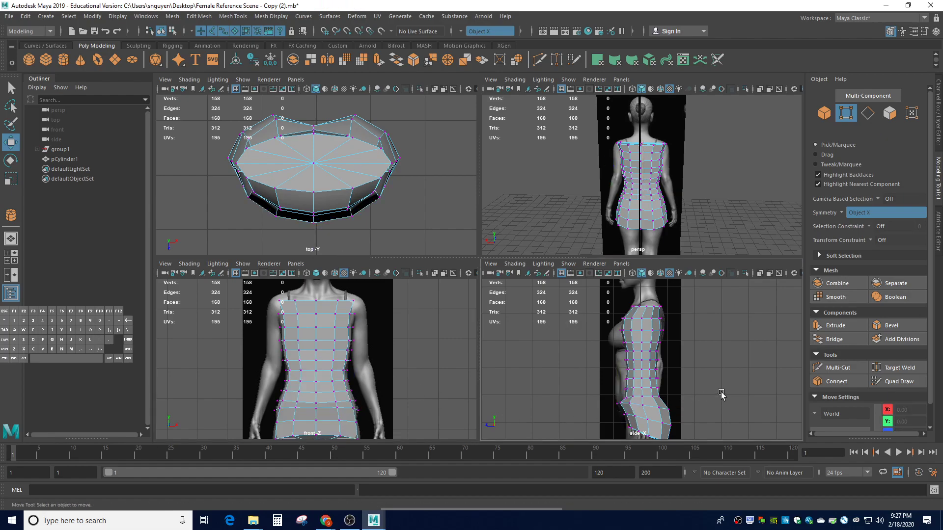
pyautogui.keyDown('alt'); pyautogui.moveTo(752, 212); pyautogui.dragTo(665, 204); pyautogui.keyUp('alt')
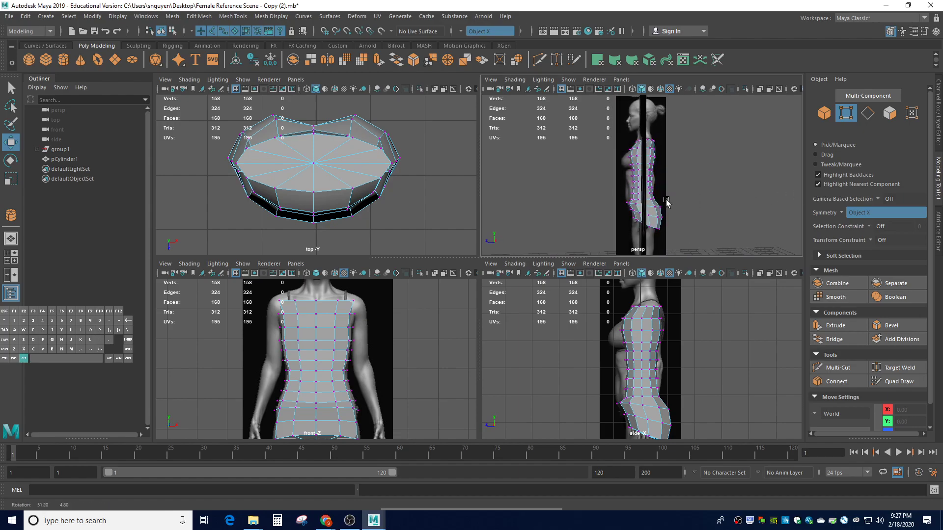
# Soft-select the centre stomach vertex with a 2.25 falloff and push it forward along Z
pyautogui.click(625, 379)
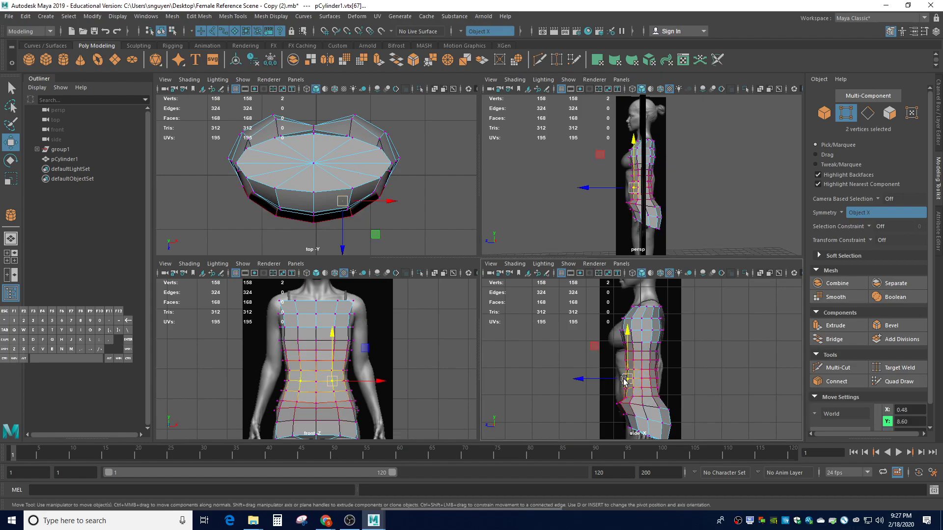
pyautogui.click(315, 382)
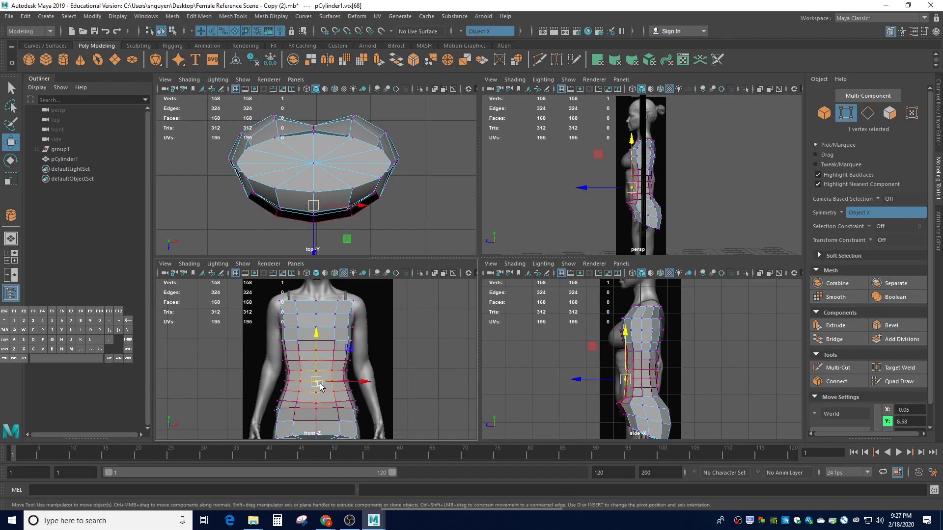
pyautogui.moveTo(315, 384); pyautogui.dragTo(338, 392)
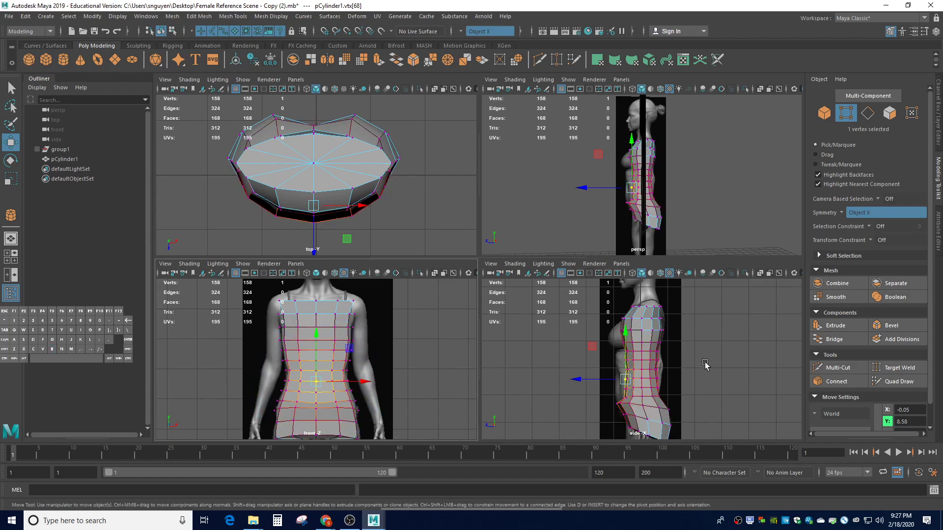
pyautogui.moveTo(598, 380); pyautogui.dragTo(590, 381)
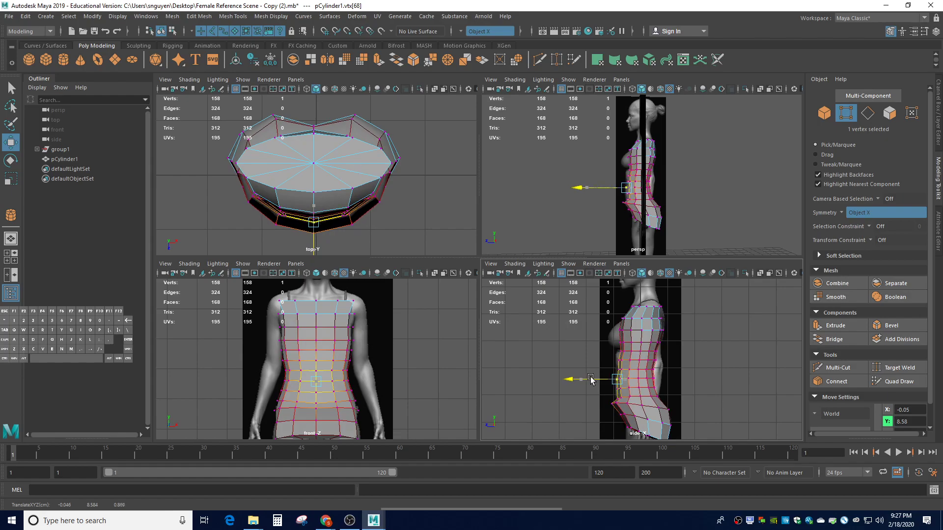
# Shift the off-centre waist vertex pair along Z to fit the side profile
pyautogui.click(468, 398)
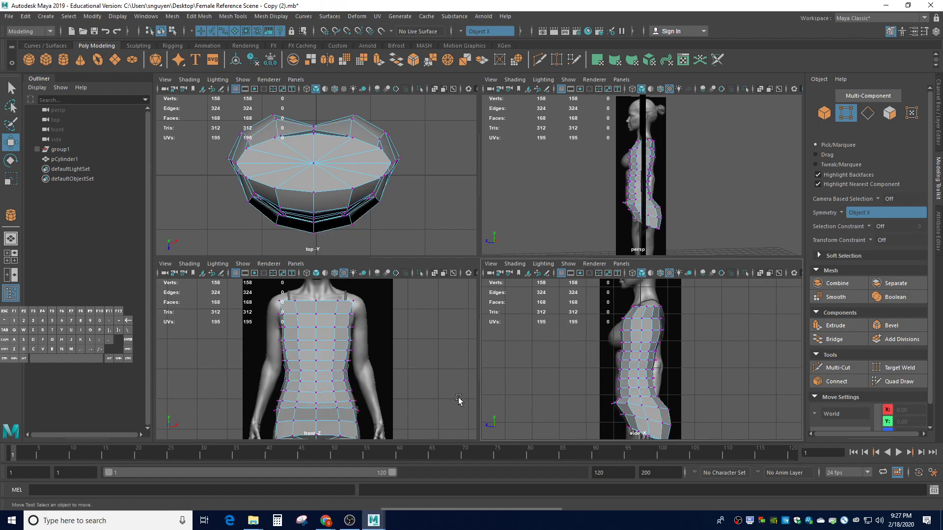
pyautogui.click(316, 409)
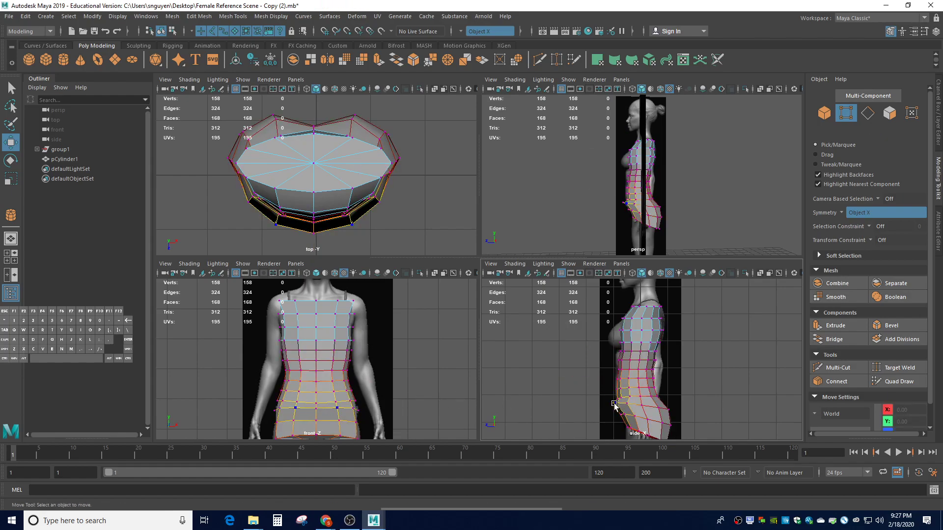
pyautogui.click(611, 404)
pyautogui.click(337, 407)
pyautogui.moveTo(578, 404); pyautogui.dragTo(585, 403)
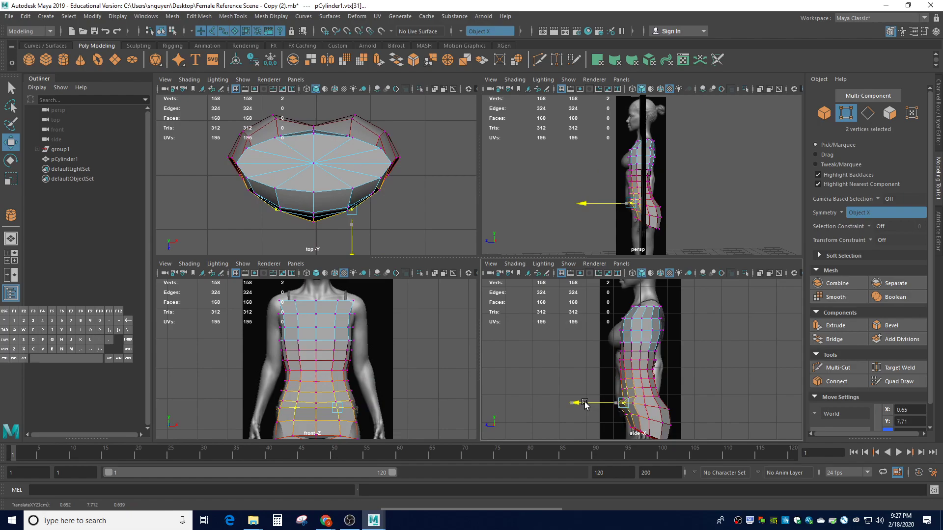
# Shrink soft-select falloff to 0.64, turn soft select off, and slide the centre belly vertex back
pyautogui.click(400, 425)
pyautogui.click(317, 408)
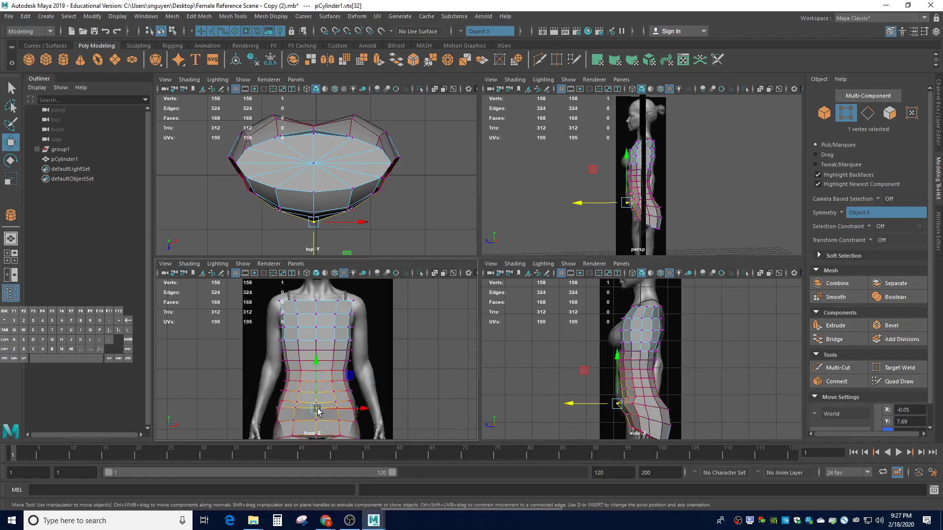
pyautogui.press('b')
pyautogui.moveTo(317, 409); pyautogui.dragTo(268, 401)
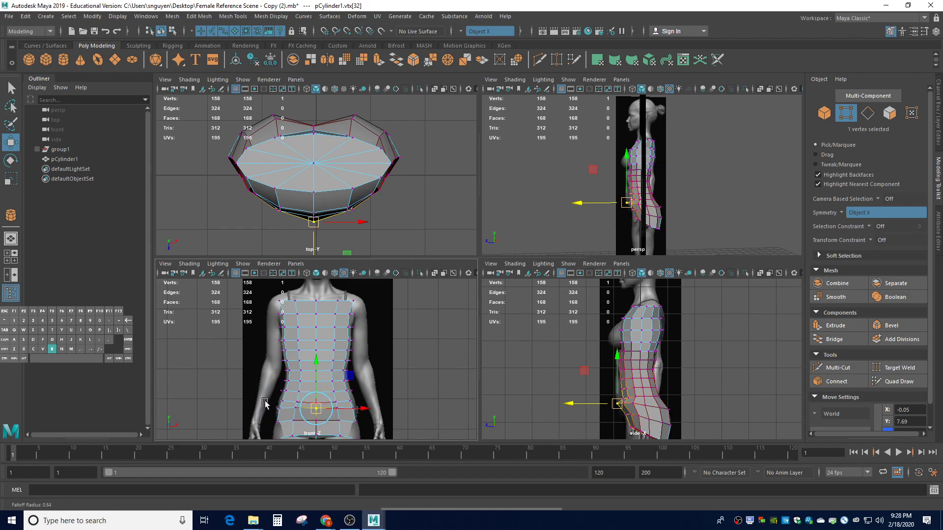
pyautogui.press('b')
pyautogui.moveTo(579, 407); pyautogui.dragTo(582, 408)
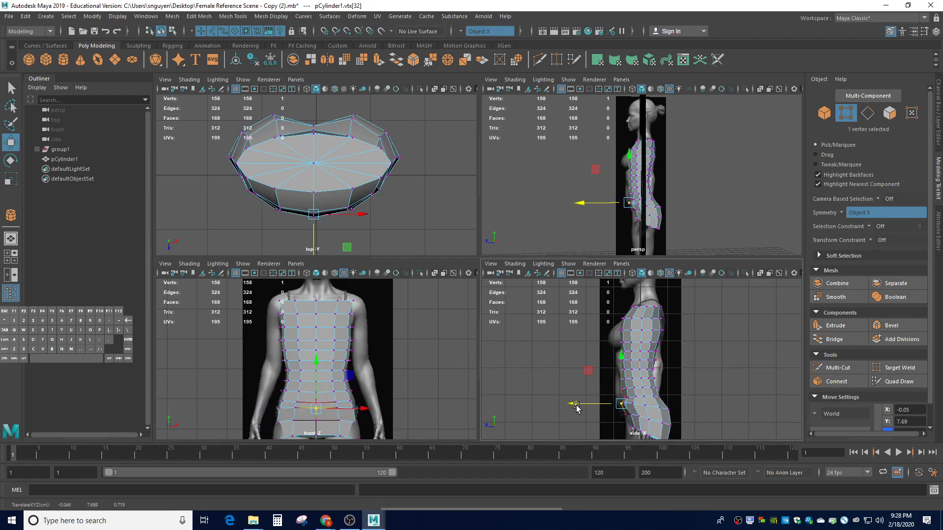
pyautogui.click(486, 397)
# Pull the lower belly vertex slightly forward to match the reference profile
pyautogui.click(317, 403)
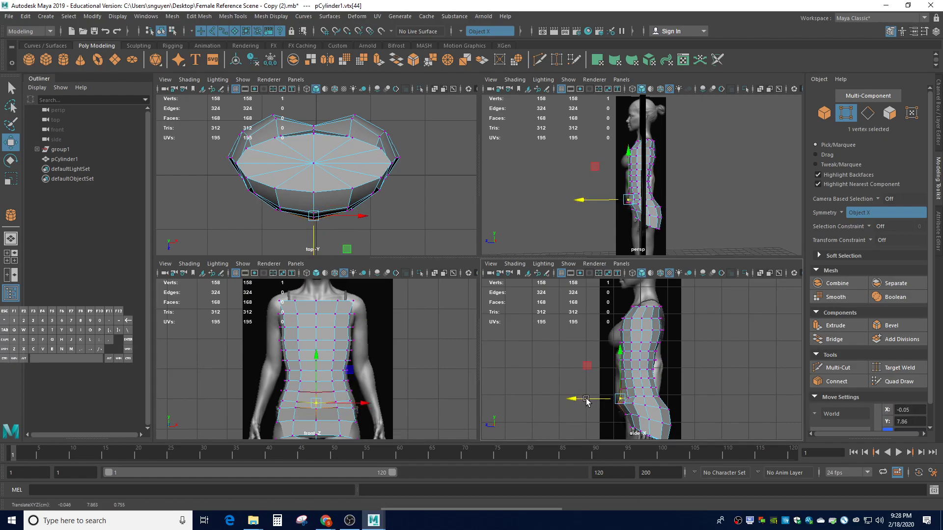
pyautogui.click(592, 385)
pyautogui.click(618, 389)
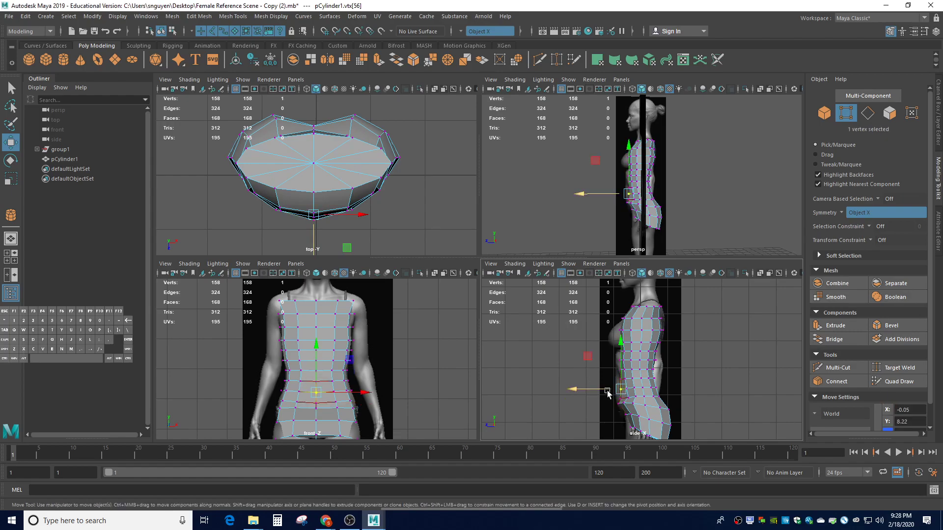
pyautogui.click(618, 399)
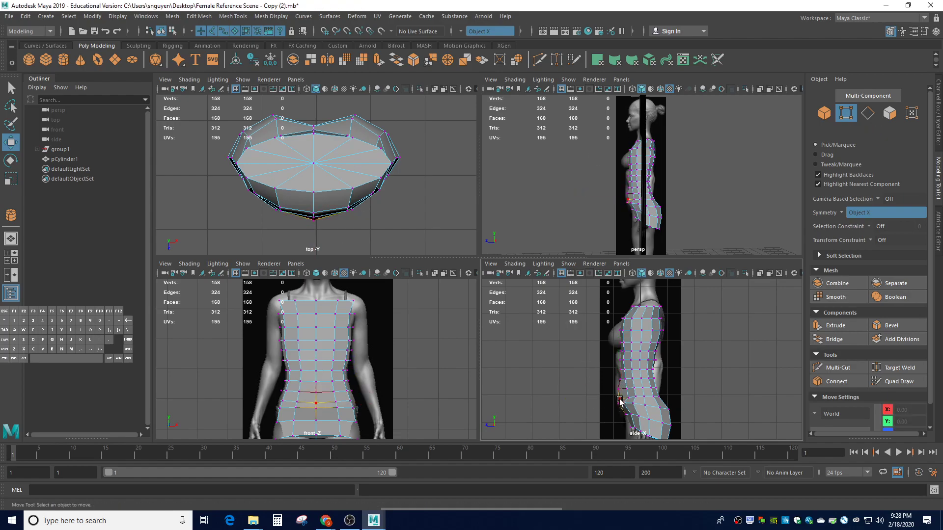
pyautogui.moveTo(603, 399); pyautogui.dragTo(616, 372)
pyautogui.click(627, 396)
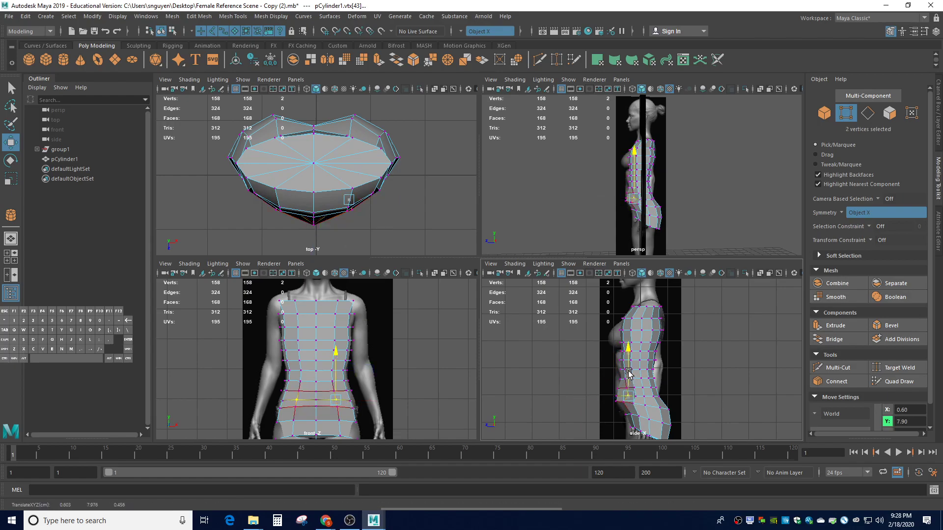
pyautogui.click(594, 415)
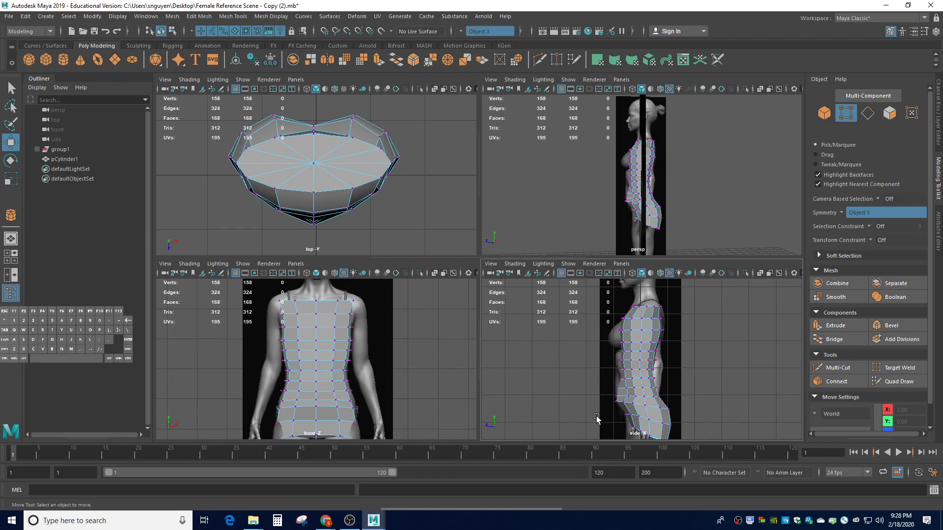
# Nudge the centre lower belly vertex slightly back along Z
pyautogui.click(611, 415)
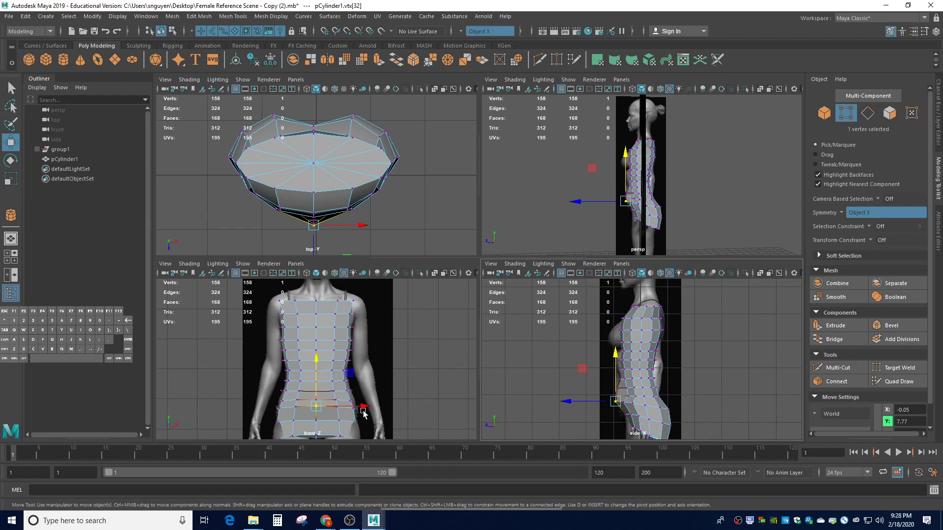
pyautogui.click(432, 407)
pyautogui.click(295, 406)
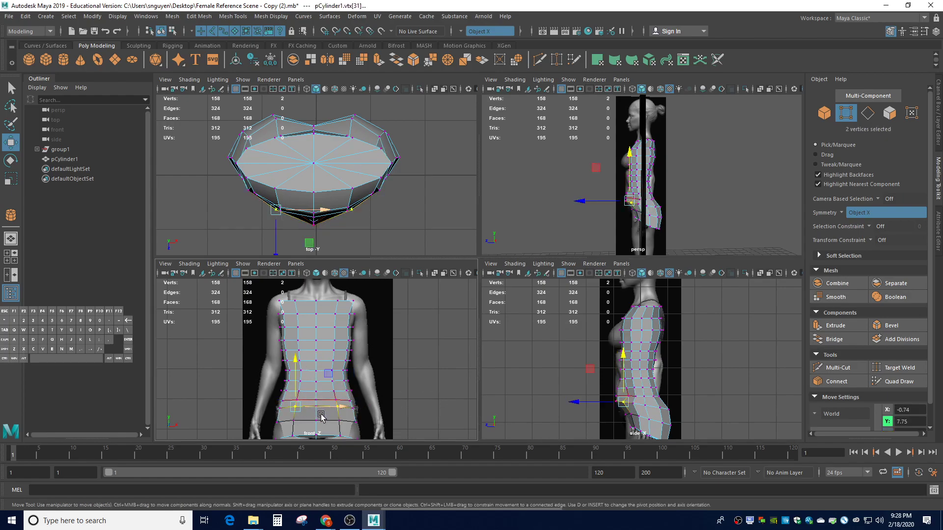
pyautogui.click(422, 405)
pyautogui.click(317, 408)
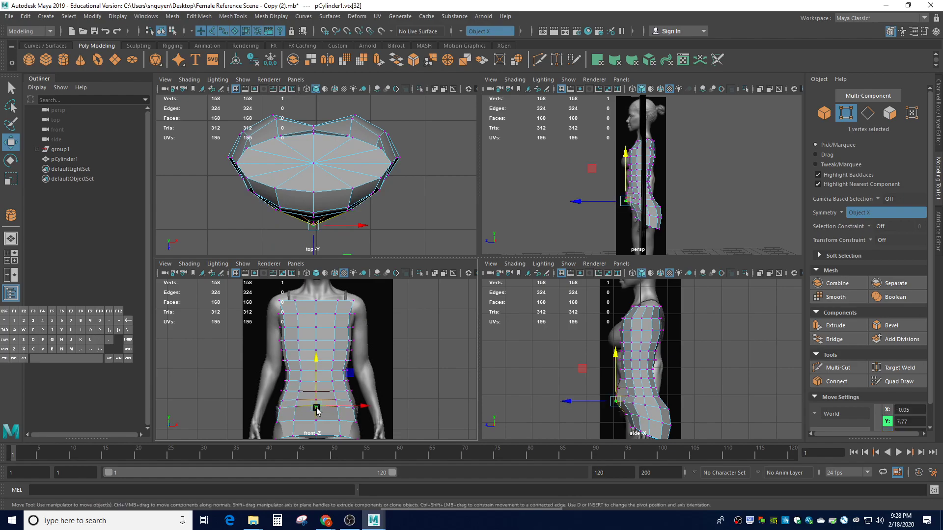
pyautogui.moveTo(572, 403); pyautogui.dragTo(574, 404)
pyautogui.click(415, 420)
# Raise the centre waist vertex slightly and reselect it for further adjustment
pyautogui.click(333, 408)
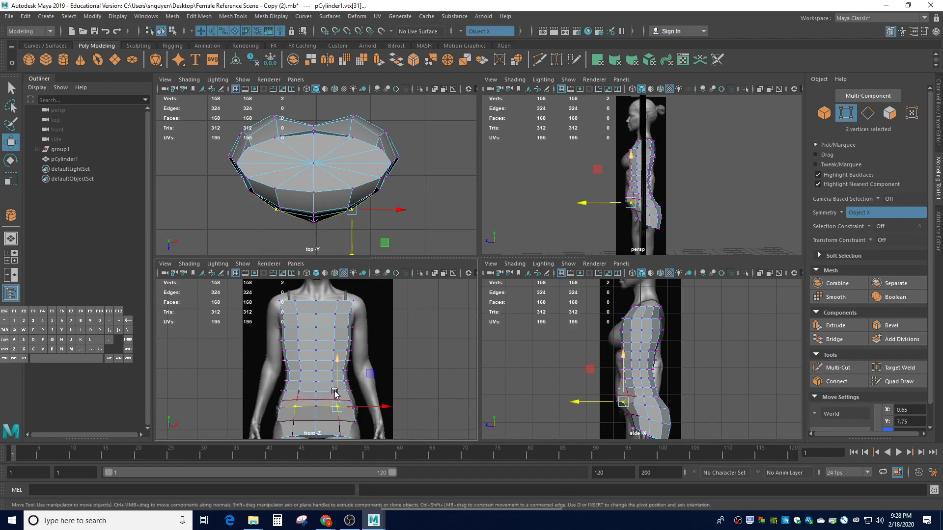
pyautogui.click(317, 407)
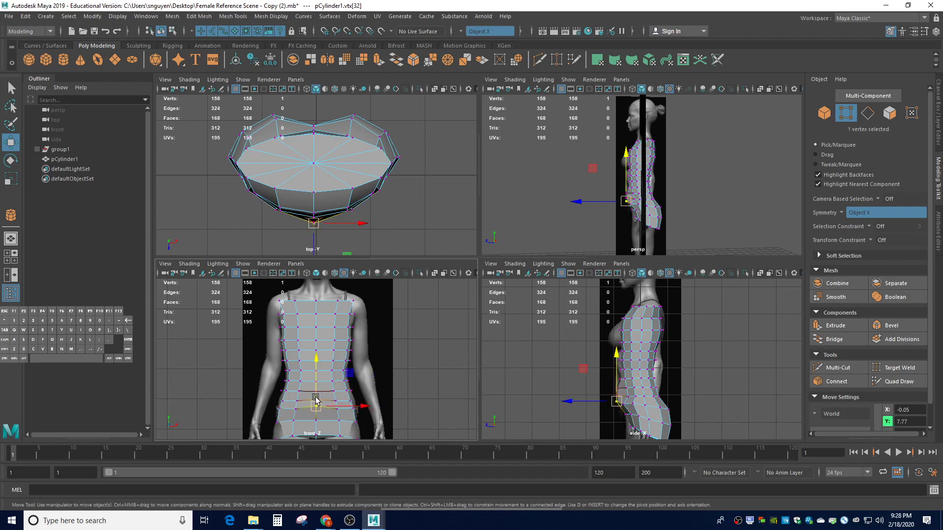
pyautogui.moveTo(314, 393); pyautogui.dragTo(314, 391)
pyautogui.click(407, 415)
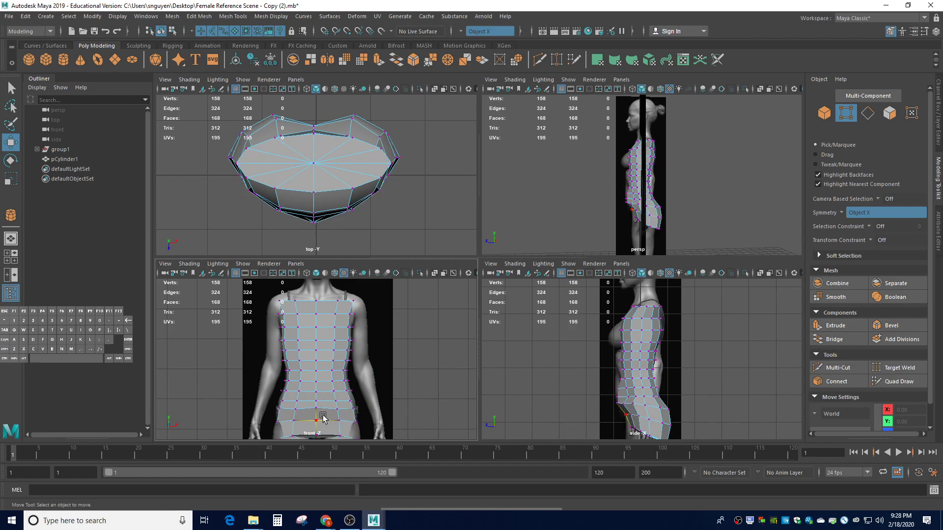
pyautogui.click(333, 410)
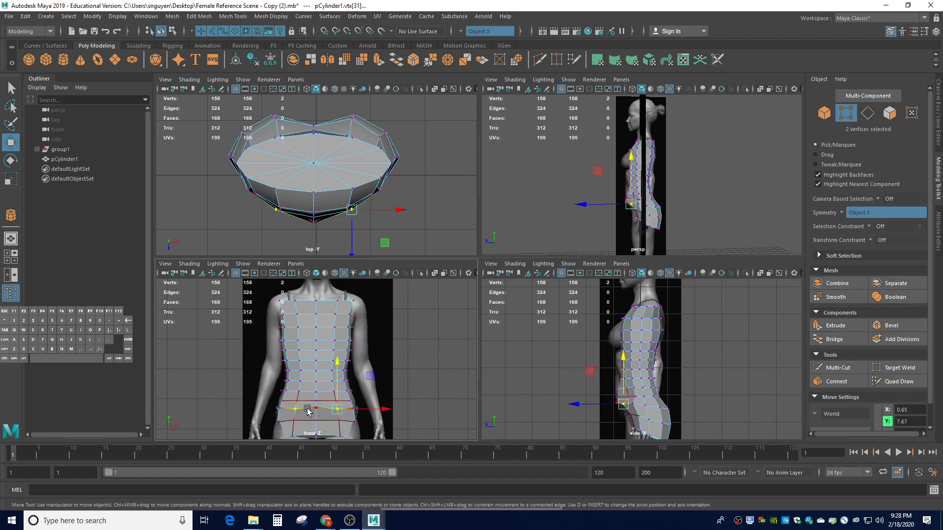
pyautogui.click(314, 409)
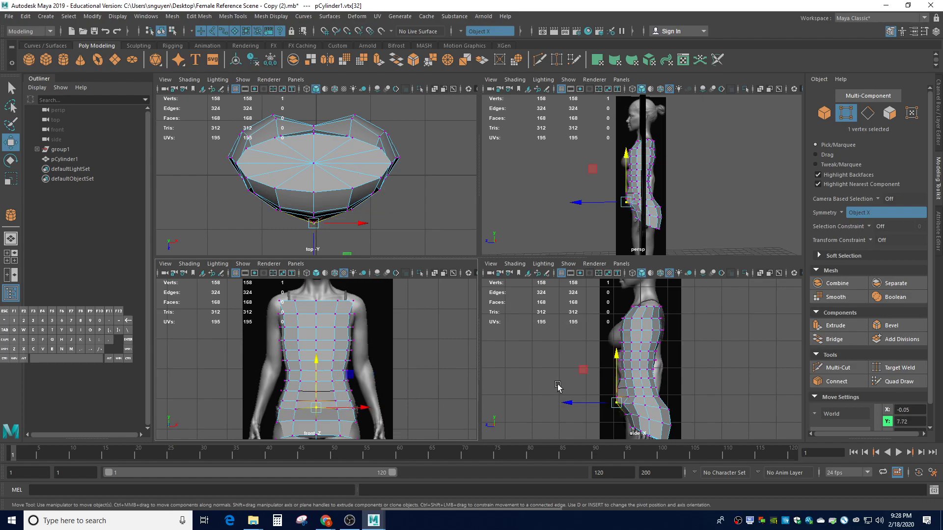
# Preview the smoothed mesh and push a lower belly vertex forward toward the reference
pyautogui.press('3')
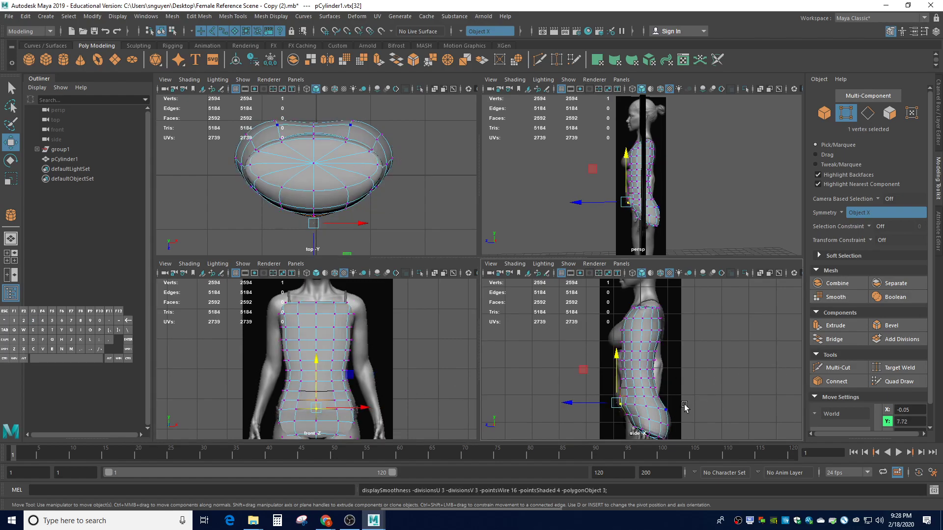
pyautogui.keyDown('alt'); pyautogui.moveTo(687, 400); pyautogui.dragTo(719, 392); pyautogui.keyUp('alt')
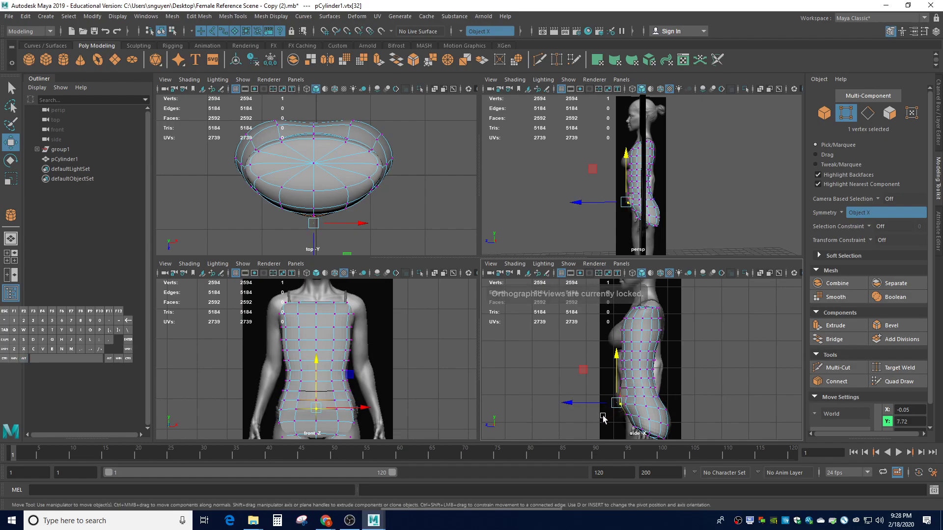
pyautogui.click(707, 381)
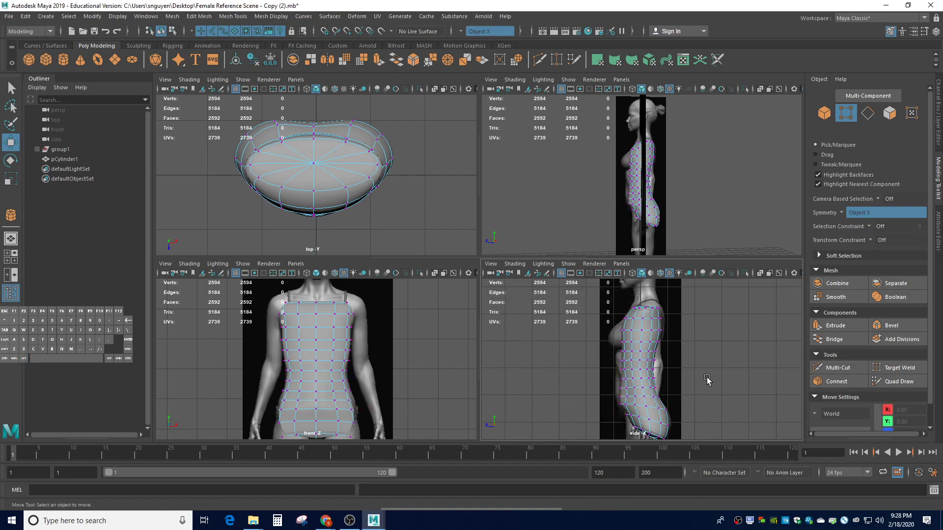
pyautogui.click(618, 390)
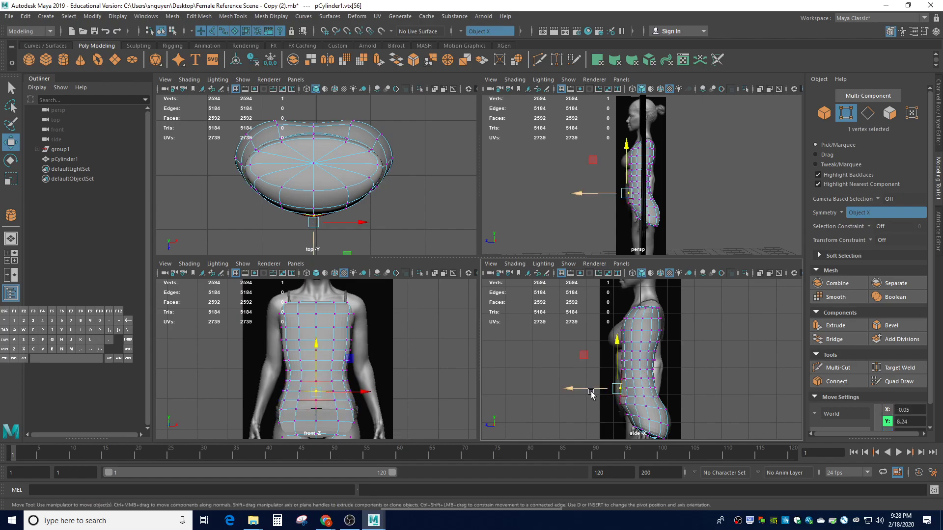
pyautogui.moveTo(587, 391); pyautogui.dragTo(579, 392)
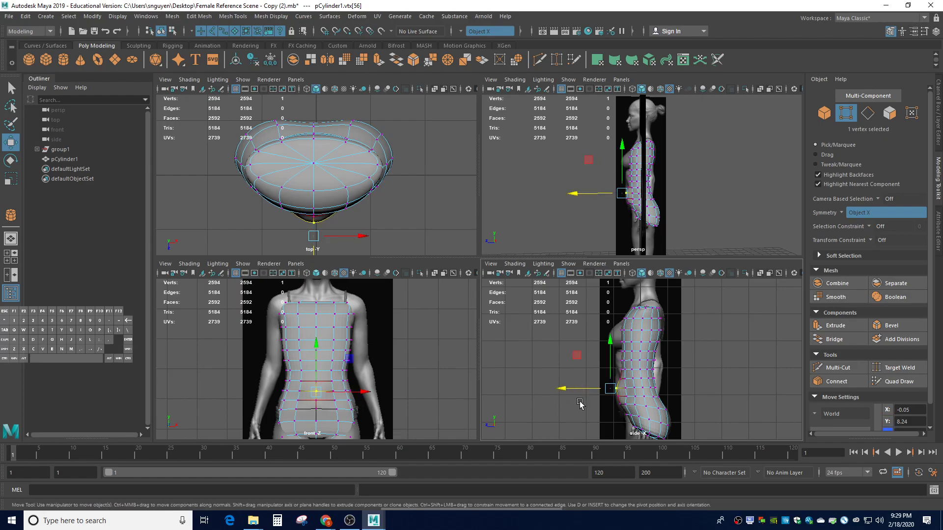
# Enlarge the soft-select falloff to 0.54 and push the belly forward along Z
pyautogui.press('b')
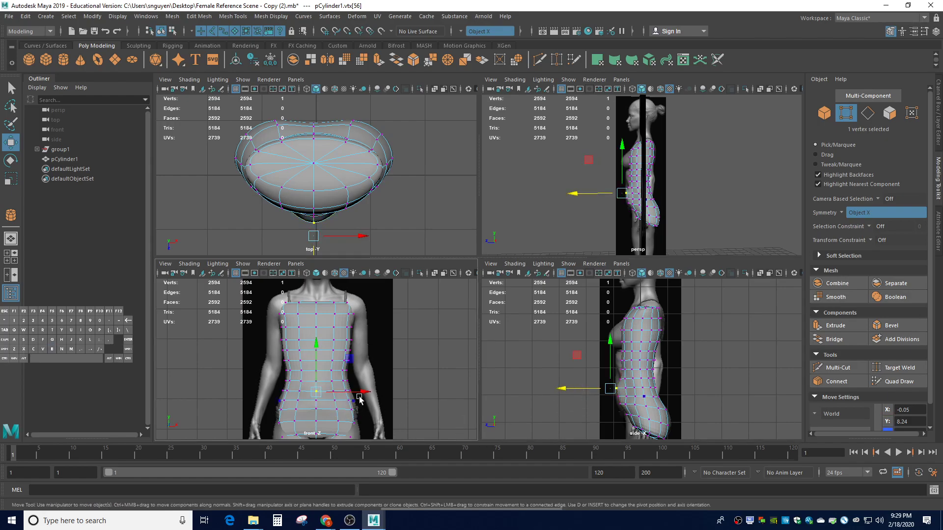
pyautogui.hotkey('ctrl', 'z')
pyautogui.hotkey('ctrl', 'z')
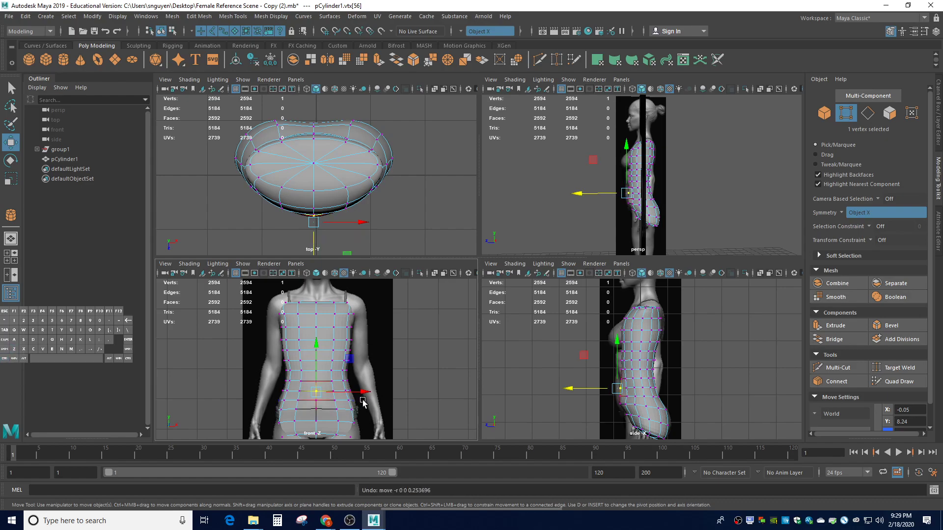
pyautogui.press('b')
pyautogui.moveTo(316, 392); pyautogui.dragTo(329, 406)
pyautogui.moveTo(591, 390); pyautogui.dragTo(584, 391)
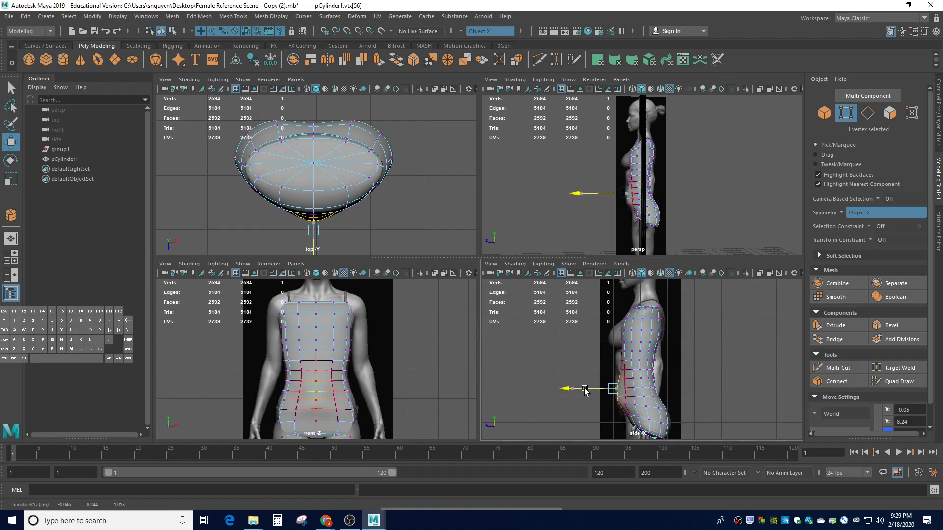
# Pull the next waist vertex up the front profile forward to match the reference
pyautogui.click(693, 387)
pyautogui.click(619, 371)
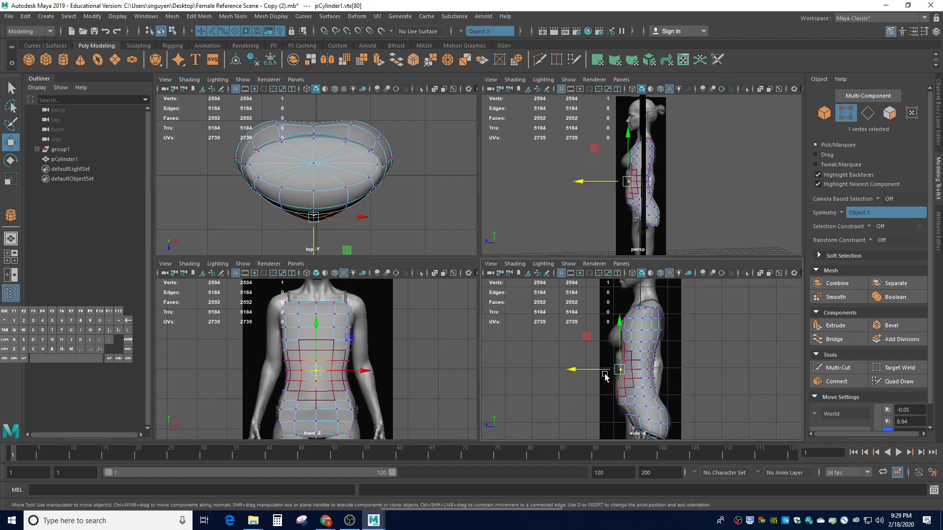
pyautogui.moveTo(597, 373); pyautogui.dragTo(592, 372)
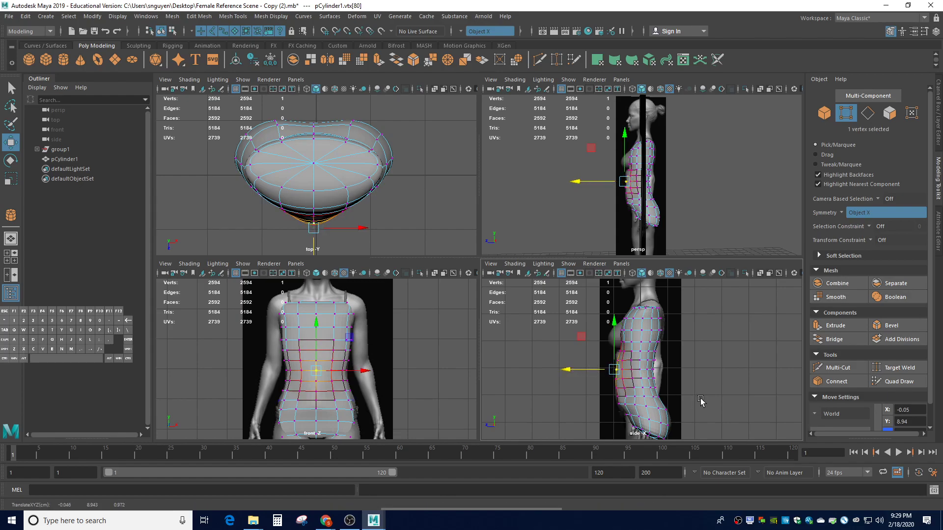
pyautogui.click(596, 407)
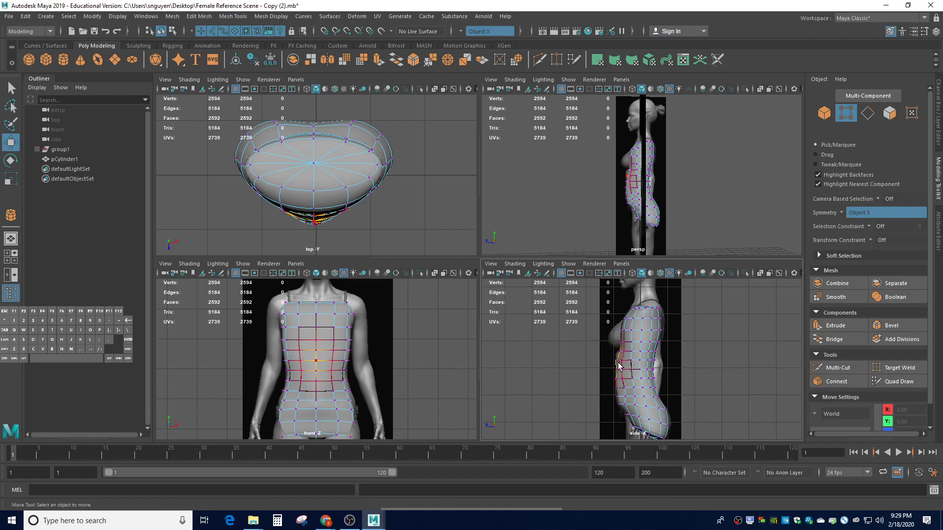
# Push the upper abdomen vertex under the bust forward along Z
pyautogui.click(618, 364)
pyautogui.click(689, 364)
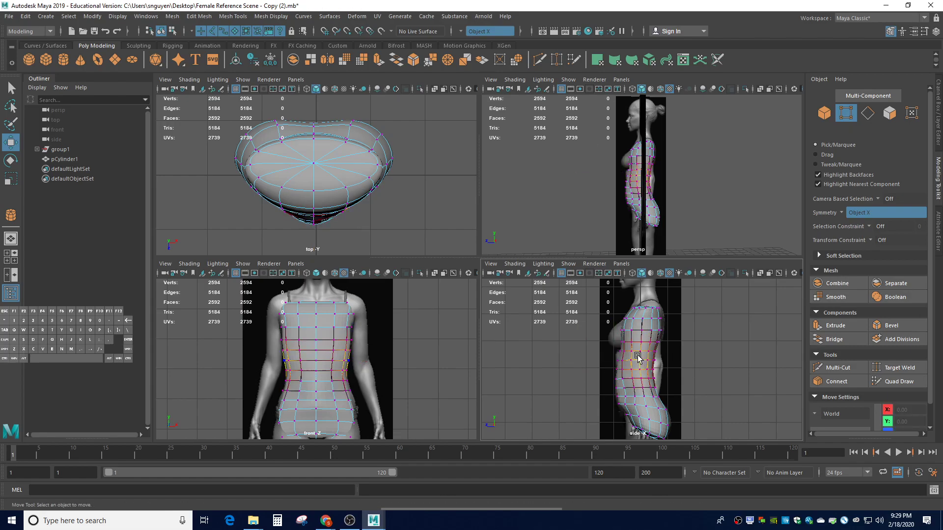
pyautogui.click(618, 353)
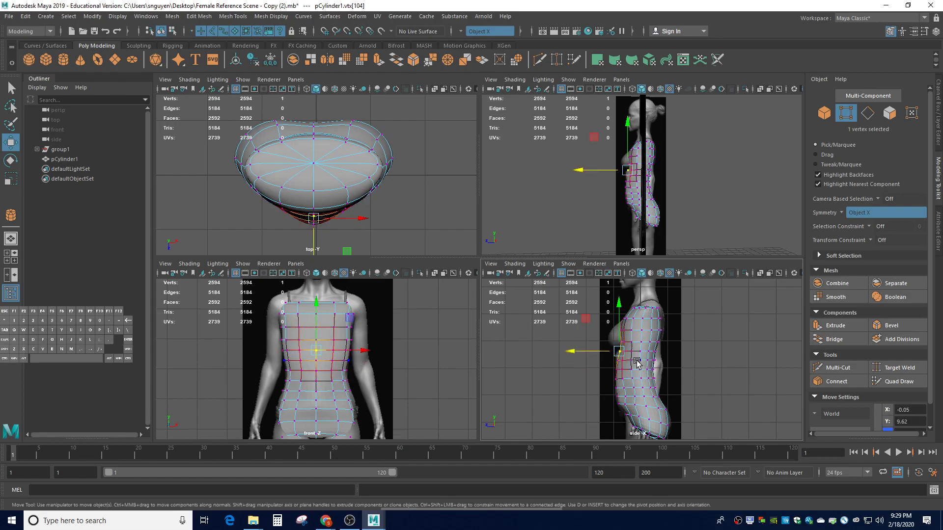
pyautogui.moveTo(588, 356); pyautogui.dragTo(584, 353)
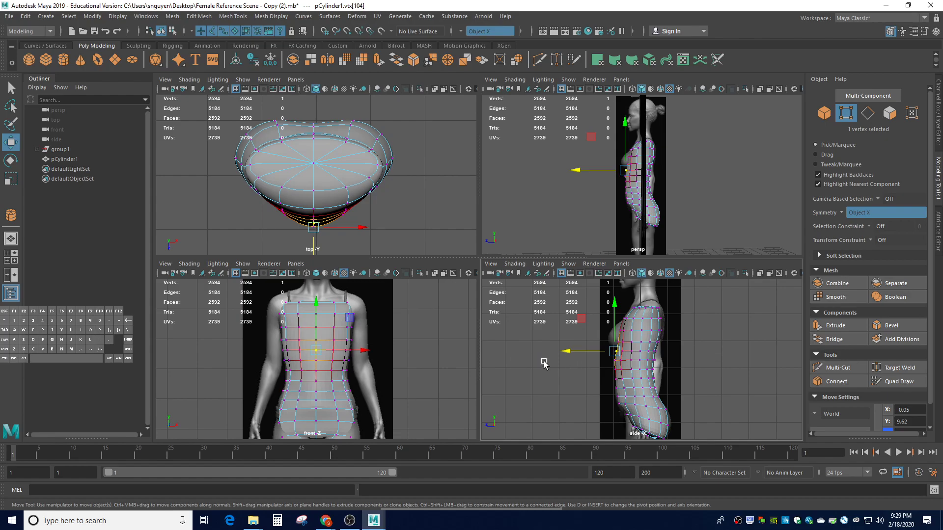
# Push the lower chest vertex pair forward with a 0.82 soft falloff to form the bust
pyautogui.click(334, 340)
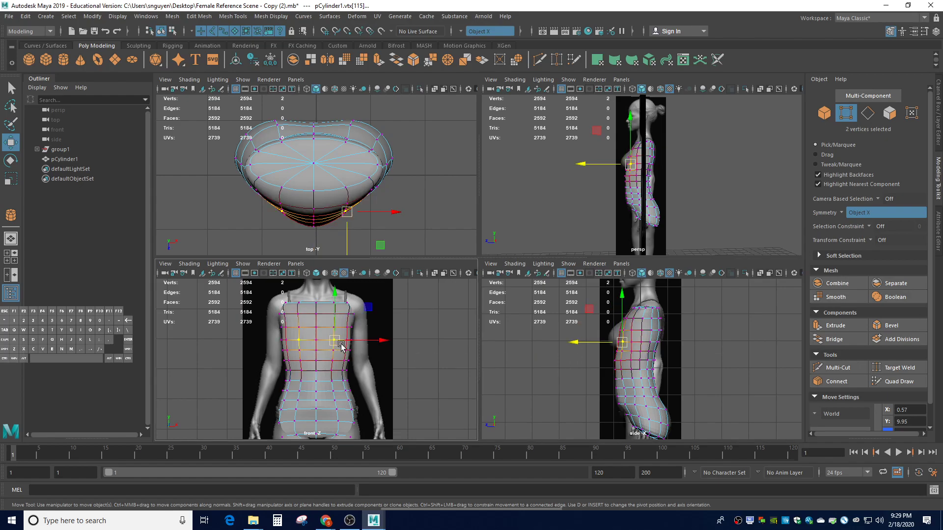
pyautogui.click(334, 327)
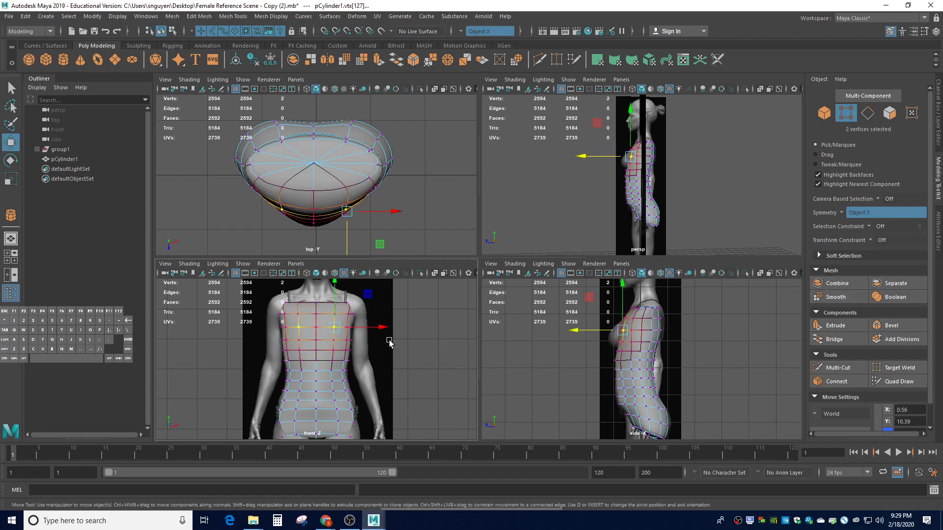
pyautogui.click(588, 355)
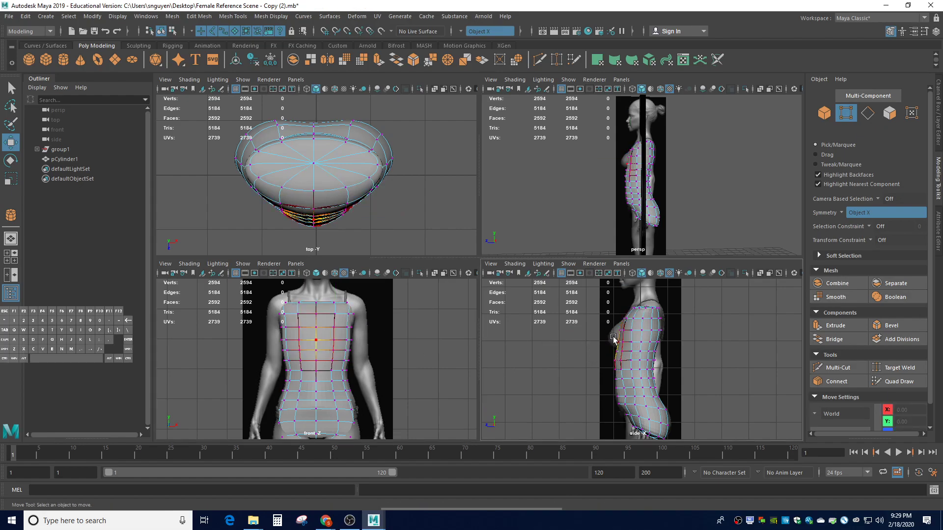
pyautogui.click(335, 327)
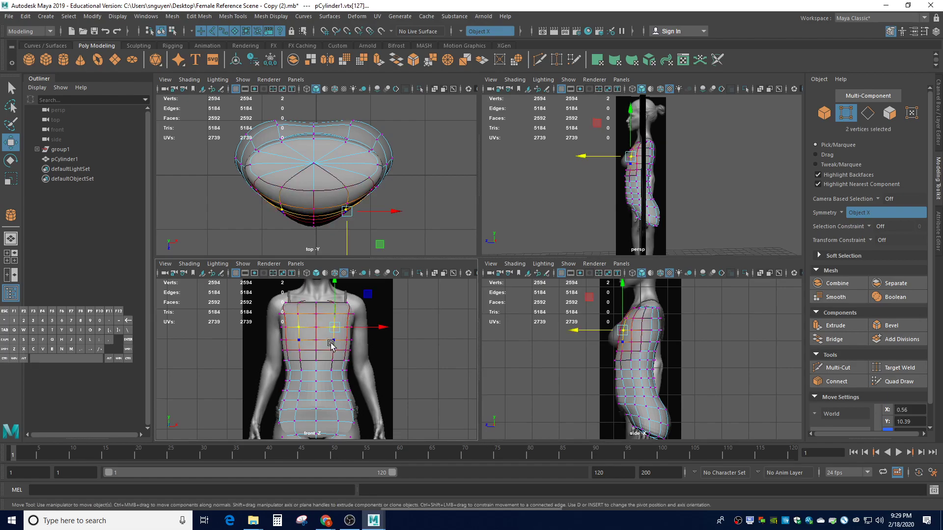
pyautogui.click(337, 343)
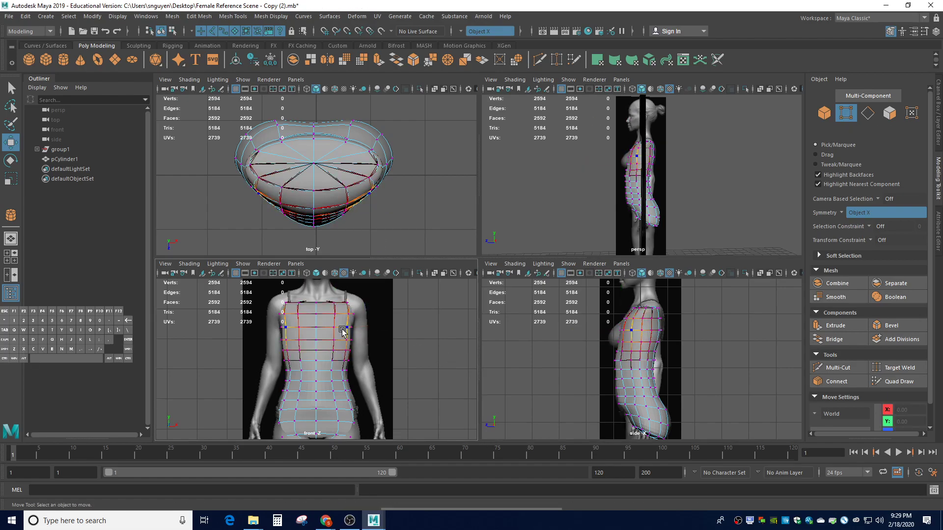
pyautogui.moveTo(583, 342); pyautogui.dragTo(576, 343)
pyautogui.hotkey('ctrl', 'z')
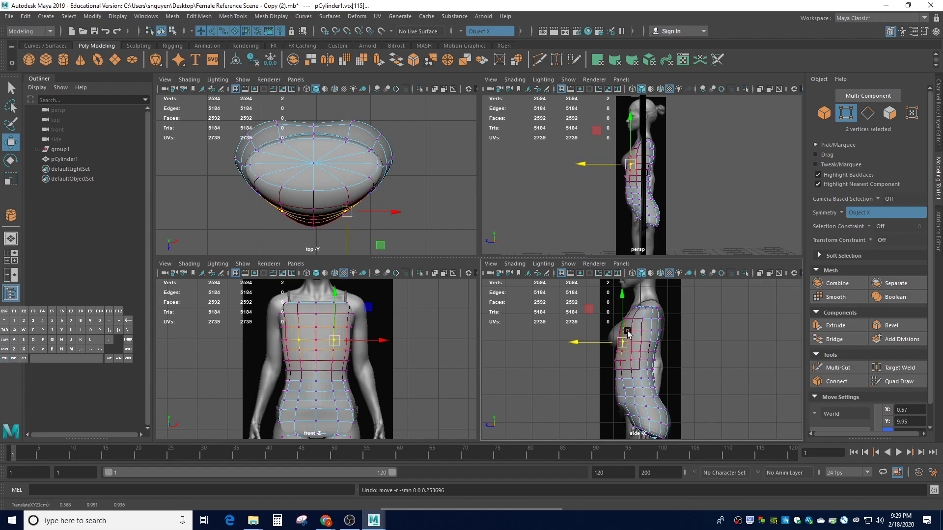
pyautogui.press('b')
pyautogui.moveTo(336, 342); pyautogui.dragTo(325, 334)
pyautogui.moveTo(578, 342); pyautogui.dragTo(561, 342)
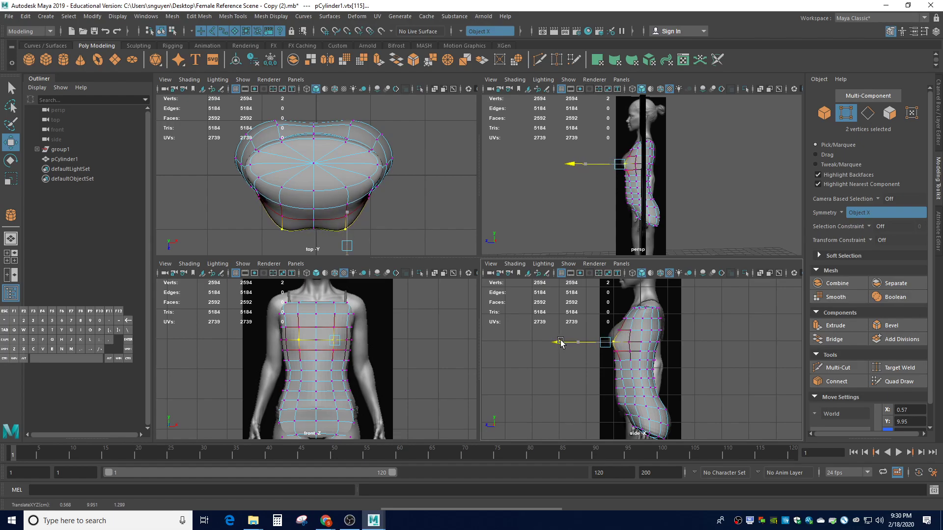
pyautogui.click(720, 369)
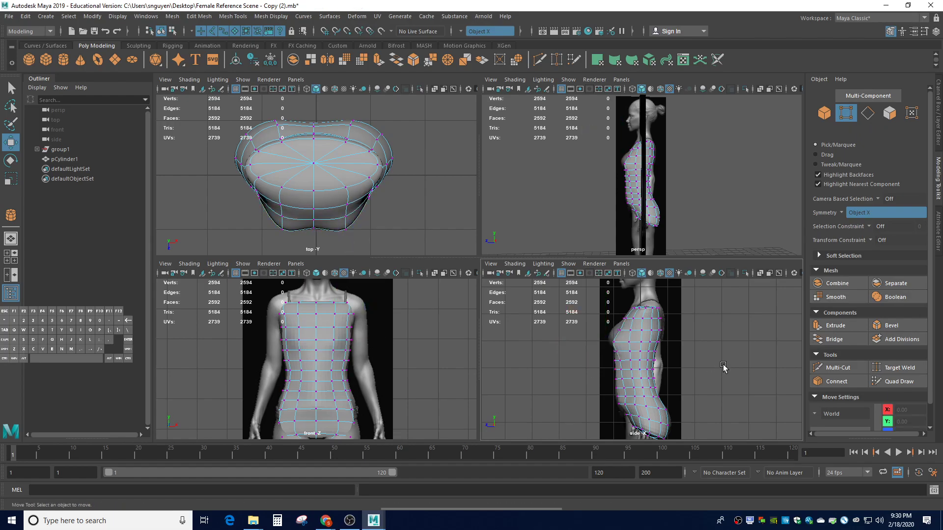
# Pull the upper chest vertex pair forward along the profile
pyautogui.click(617, 333)
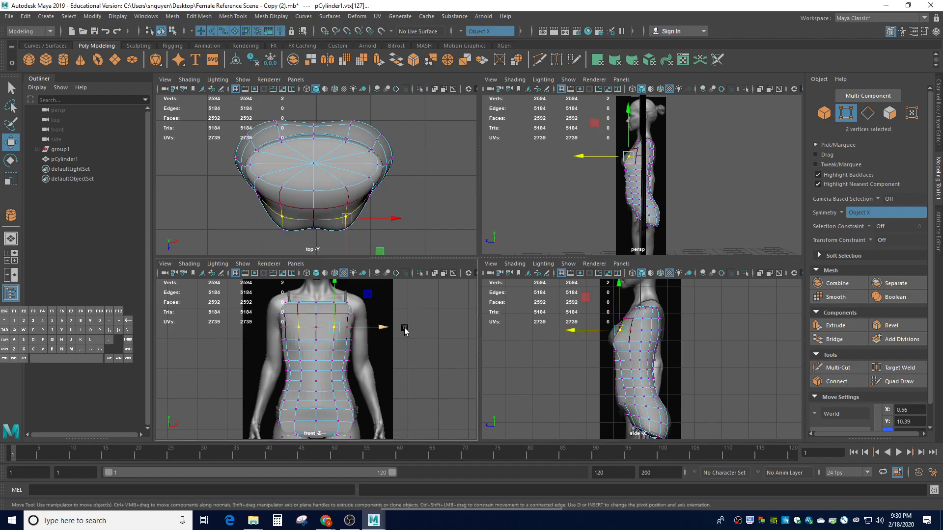
pyautogui.moveTo(578, 334); pyautogui.dragTo(563, 327)
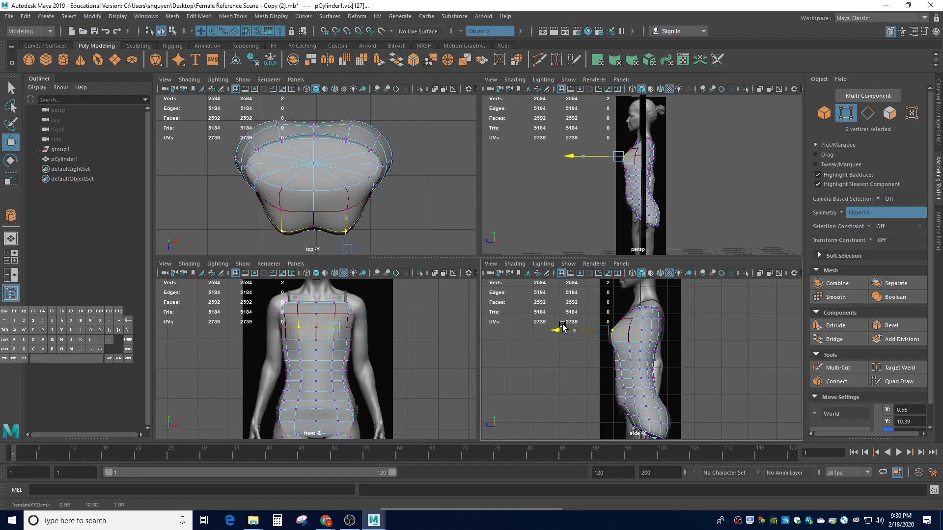
pyautogui.click(602, 343)
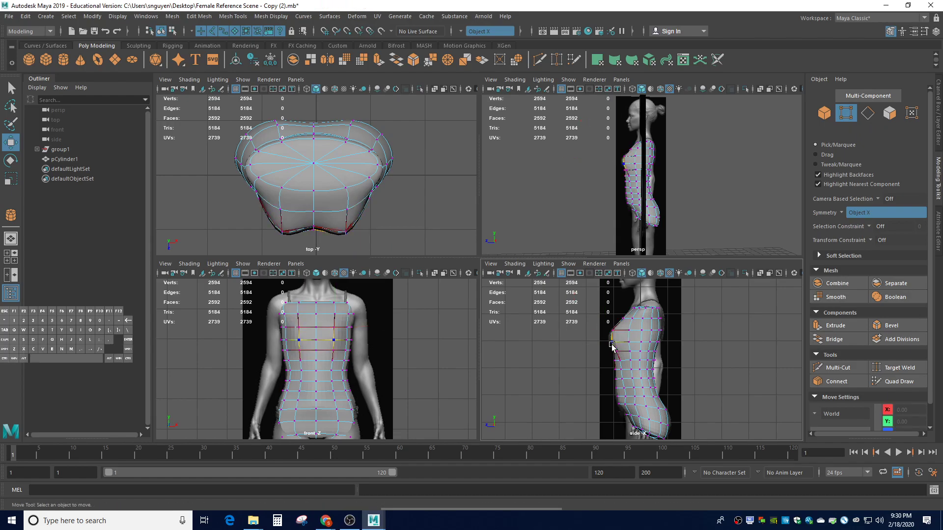
pyautogui.click(579, 378)
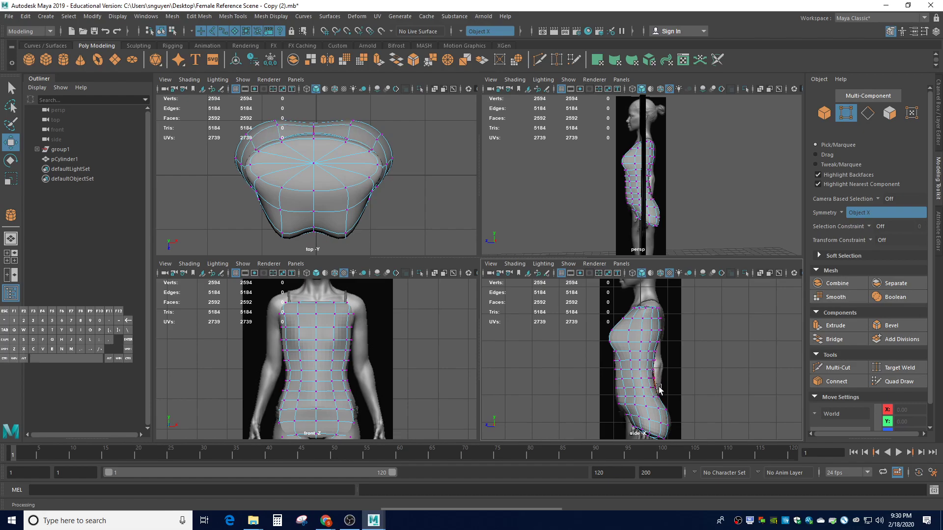
# Push the upper back vertex pair backward to fit the side profile
pyautogui.click(661, 332)
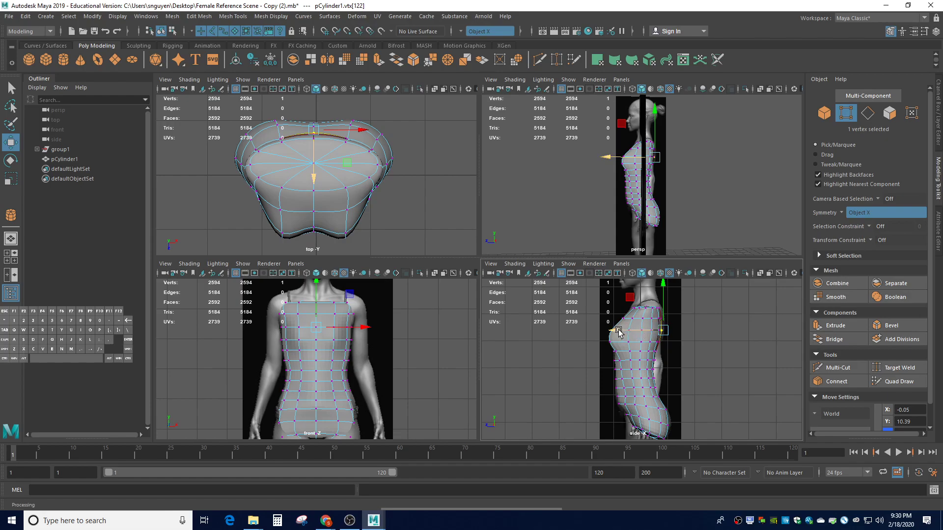
pyautogui.click(579, 391)
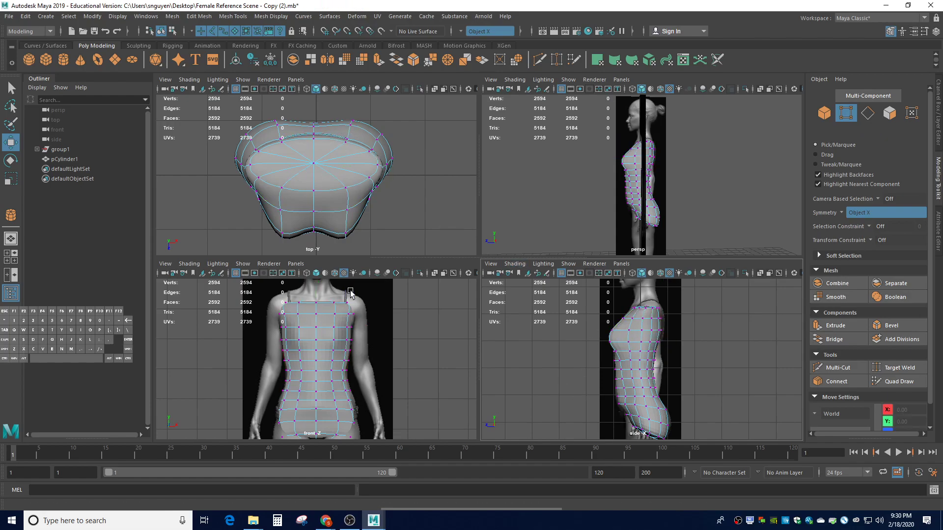
pyautogui.click(658, 331)
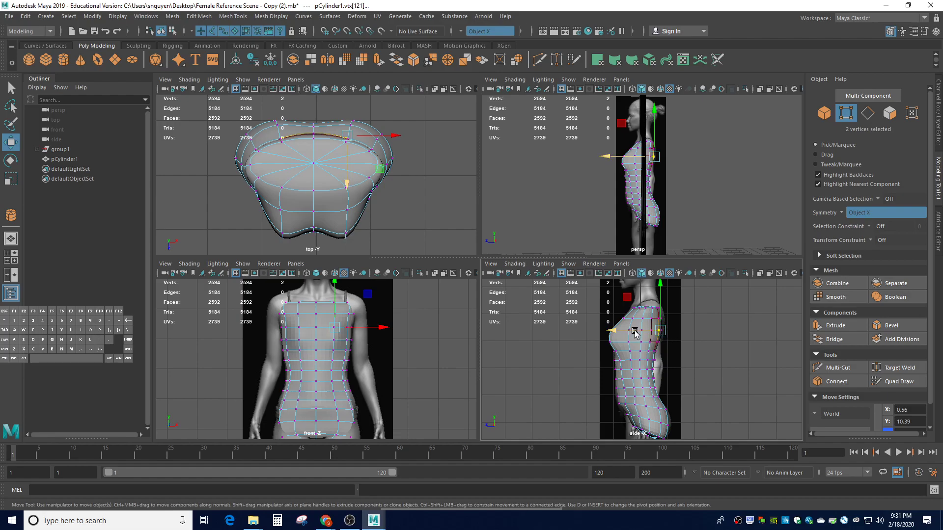
pyautogui.moveTo(626, 331); pyautogui.dragTo(638, 336)
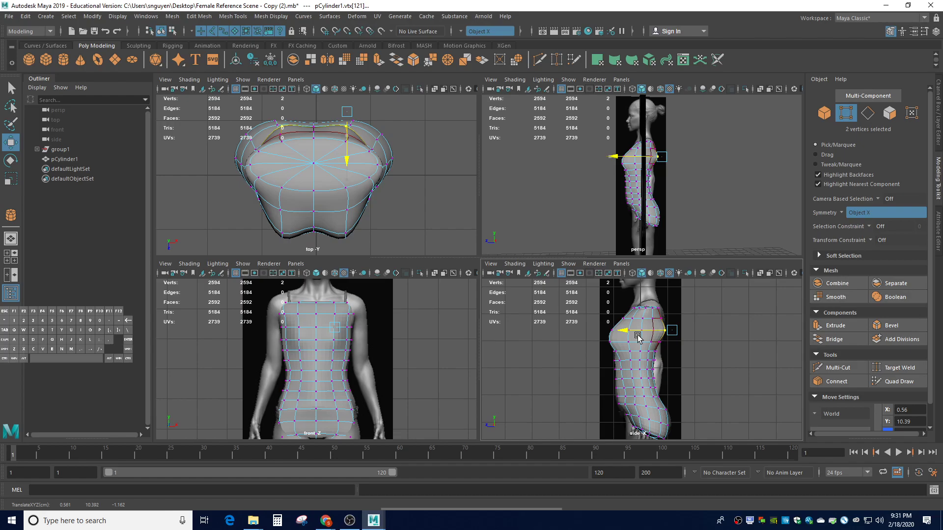
pyautogui.moveTo(639, 336); pyautogui.dragTo(635, 337)
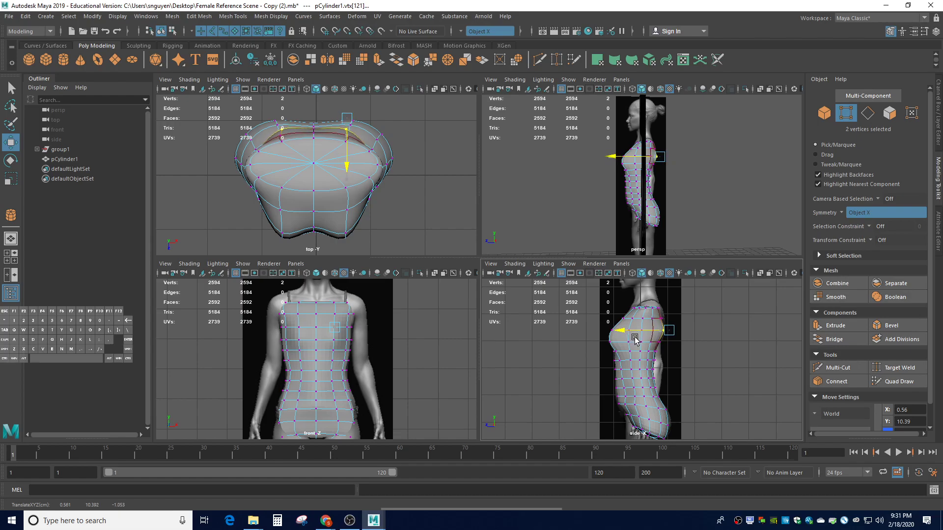
pyautogui.click(705, 370)
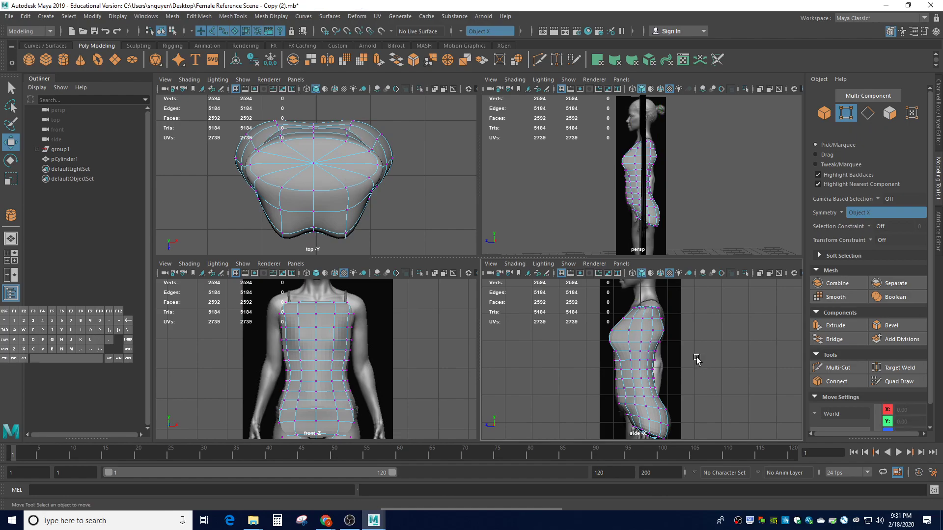
# Adjust two upper-chest vertex pairs along Z to match the reference
pyautogui.click(659, 321)
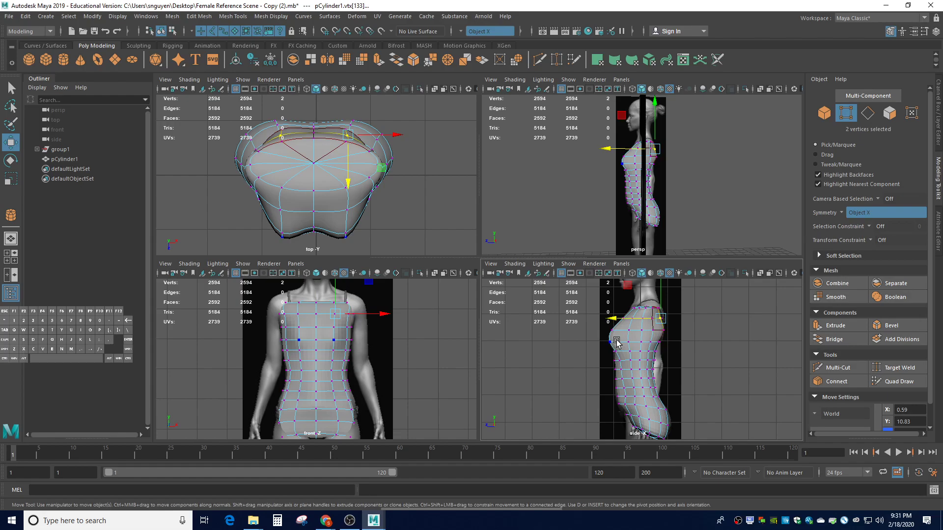
pyautogui.moveTo(616, 320); pyautogui.dragTo(621, 320)
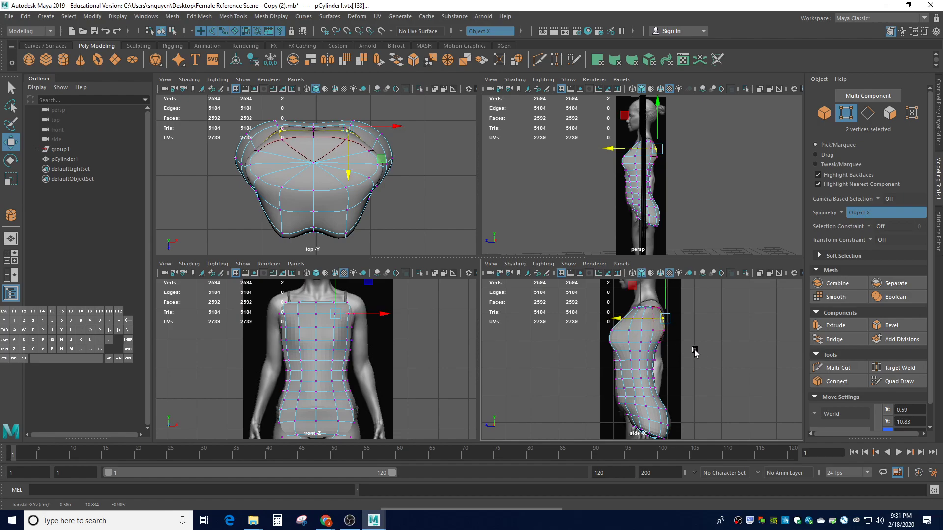
pyautogui.click(691, 348)
pyautogui.click(662, 313)
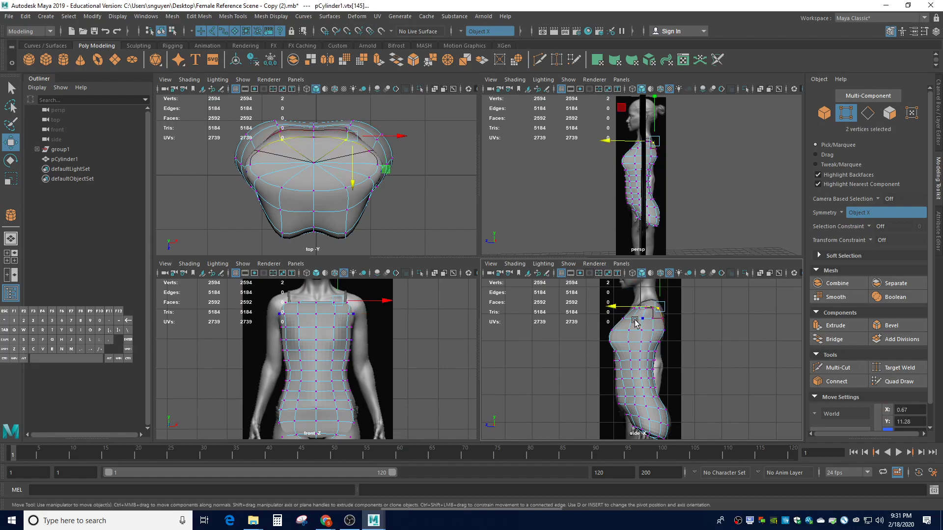
pyautogui.moveTo(614, 308); pyautogui.dragTo(614, 308)
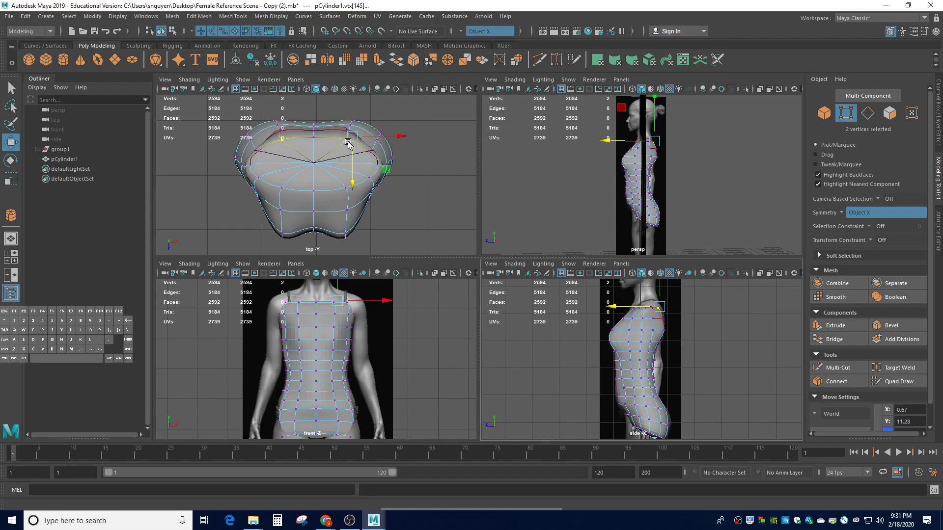
# Move a top-cap vertex along Z, then select the top row of shoulder vertices
pyautogui.click(313, 141)
pyautogui.moveTo(631, 307); pyautogui.dragTo(639, 309)
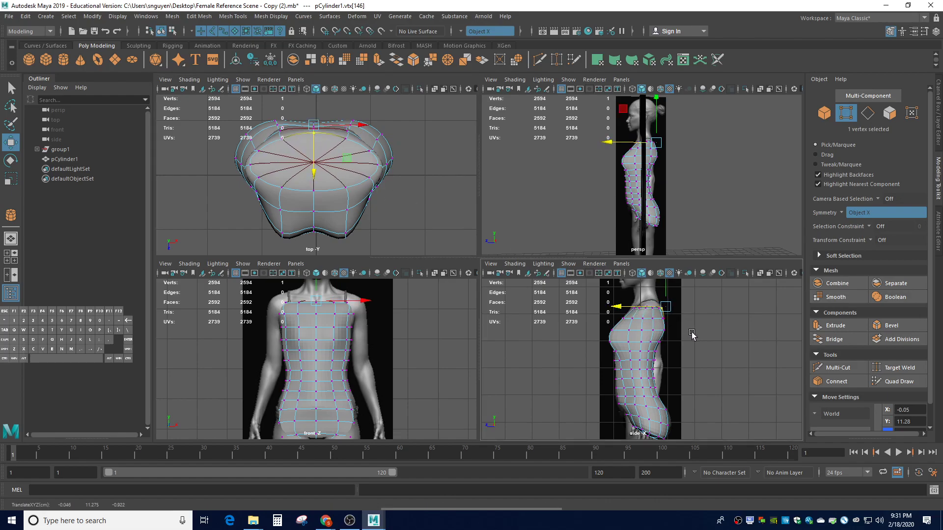
pyautogui.click(721, 341)
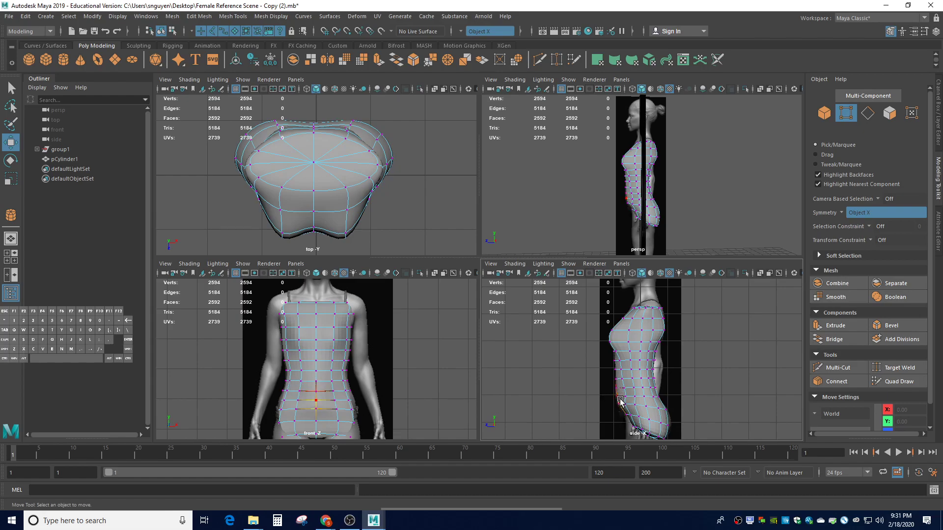
pyautogui.click(334, 391)
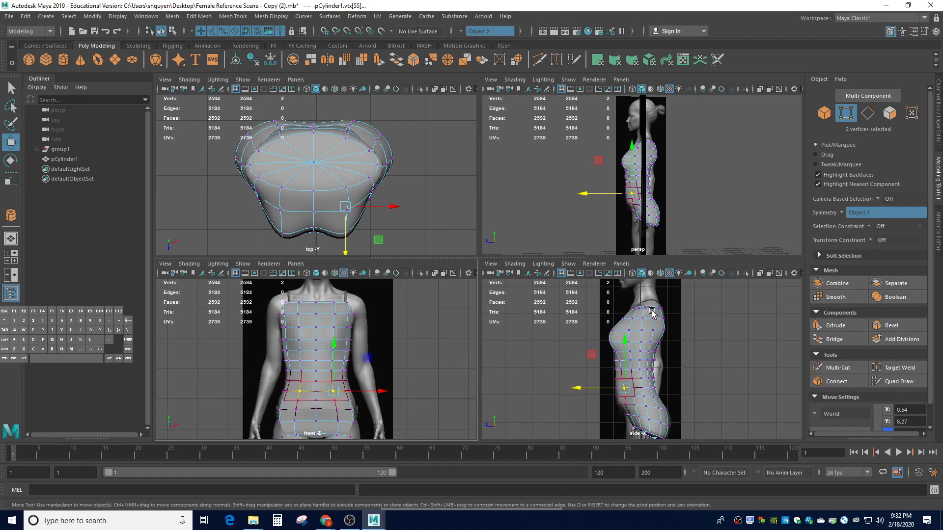
pyautogui.moveTo(617, 301); pyautogui.dragTo(670, 313)
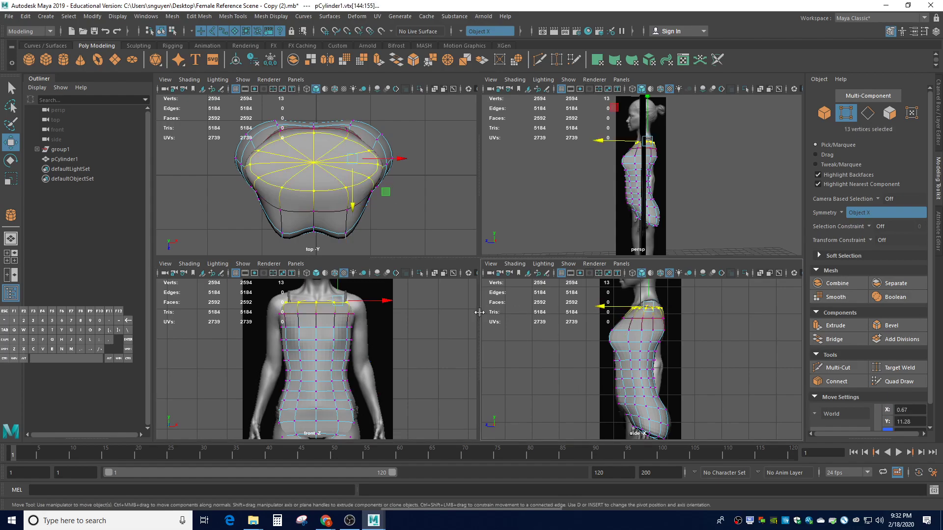
# Turn soft selection and symmetry off and clear the shoulder selection
pyautogui.press('b')
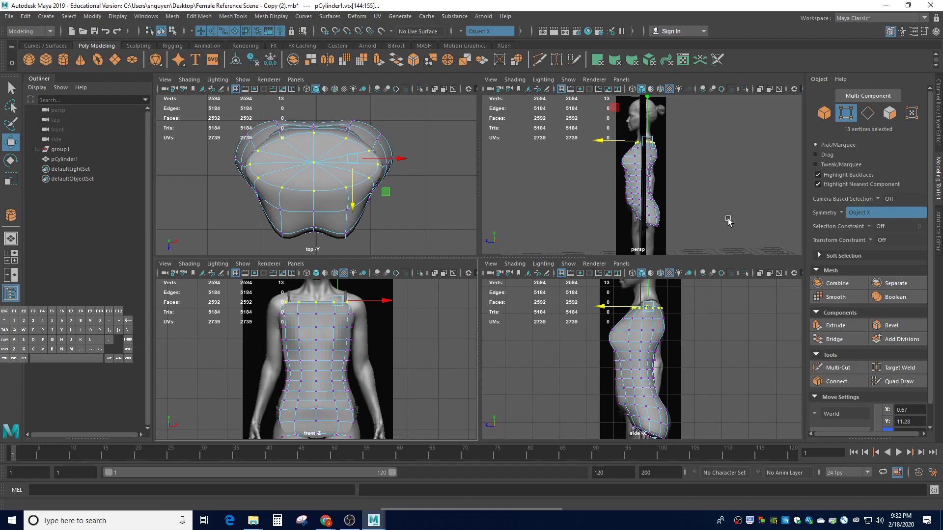
pyautogui.click(844, 214)
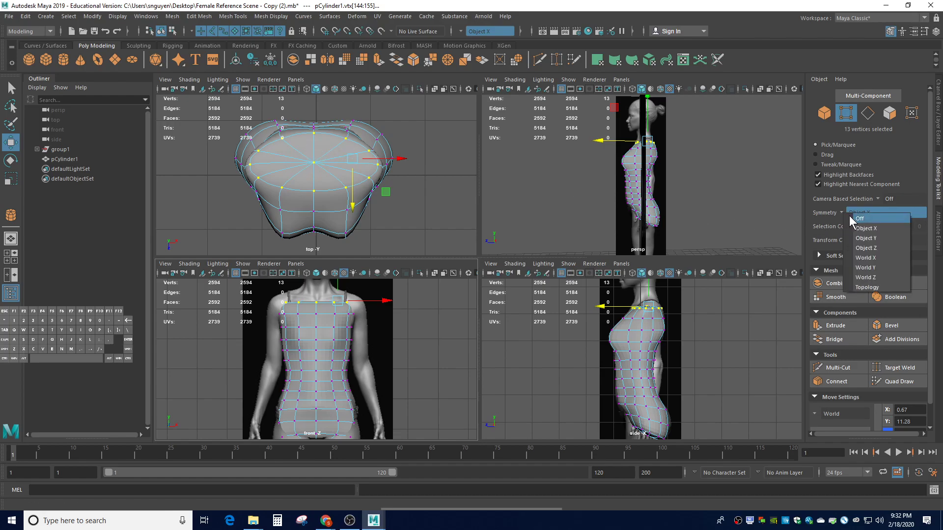
pyautogui.click(850, 218)
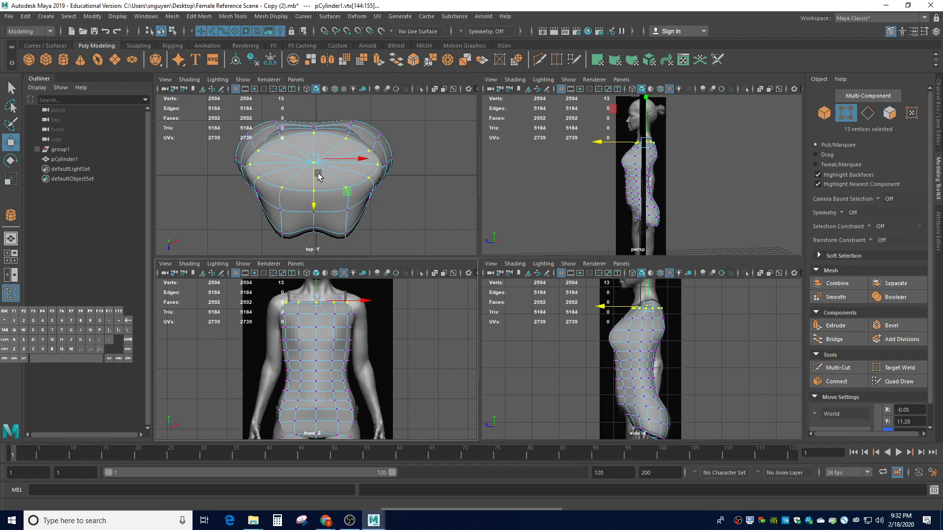
pyautogui.click(427, 189)
# In face mode, select every face of the torso's top cap
pyautogui.moveTo(305, 147); pyautogui.dragTo(306, 170, button='right')
pyautogui.click(306, 150)
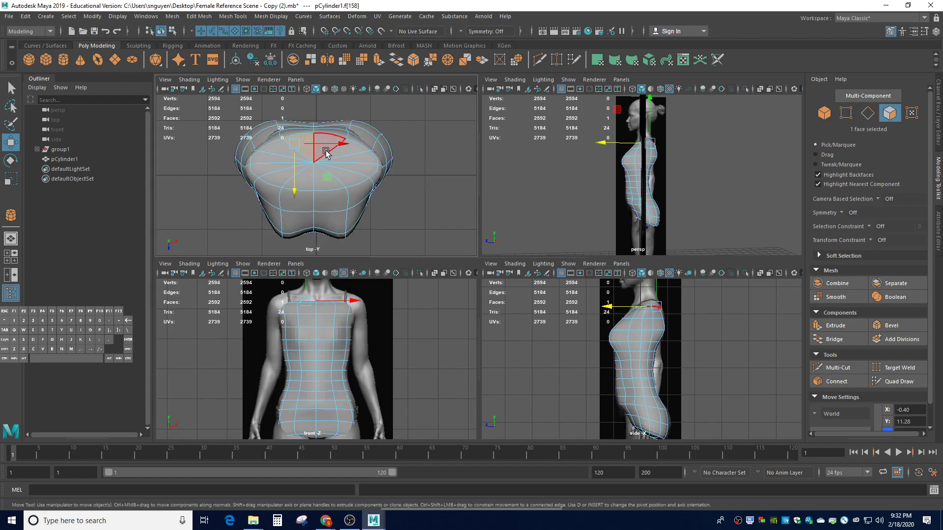
pyautogui.keyDown('shift'); pyautogui.click(328, 149); pyautogui.keyUp('shift')
pyautogui.keyDown('shift'); pyautogui.click(350, 157); pyautogui.keyUp('shift')
pyautogui.keyDown('shift'); pyautogui.click(350, 151); pyautogui.keyUp('shift')
pyautogui.keyDown('shift'); pyautogui.click(353, 167); pyautogui.keyUp('shift')
pyautogui.keyDown('shift'); pyautogui.click(347, 177); pyautogui.keyUp('shift')
pyautogui.keyDown('shift'); pyautogui.click(324, 181); pyautogui.keyUp('shift')
pyautogui.keyDown('shift'); pyautogui.click(273, 173); pyautogui.keyUp('shift')
pyautogui.keyDown('shift'); pyautogui.click(269, 165); pyautogui.keyUp('shift')
pyautogui.keyDown('shift'); pyautogui.click(282, 154); pyautogui.keyUp('shift')
pyautogui.keyDown('shift'); pyautogui.click(284, 152); pyautogui.keyUp('shift')
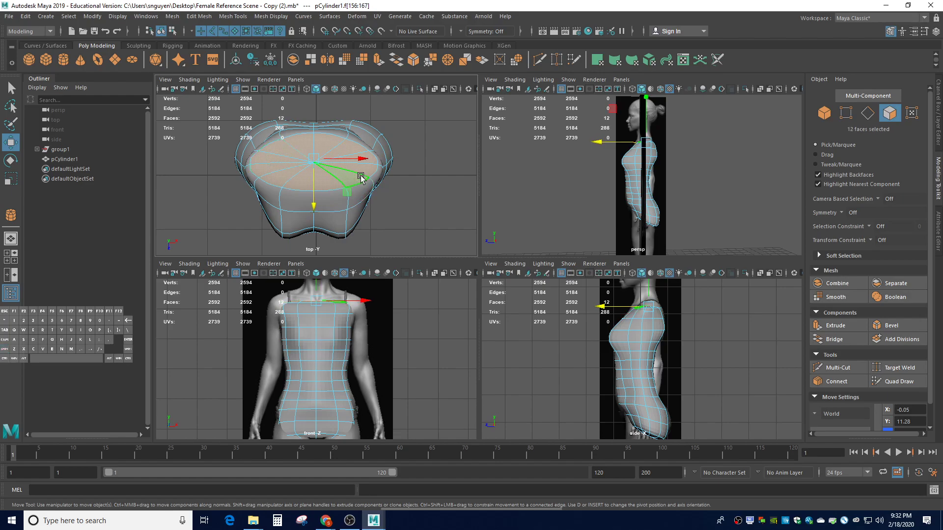
# Clear the cap face selection and set Camera Based Selection to On
pyautogui.click(418, 167)
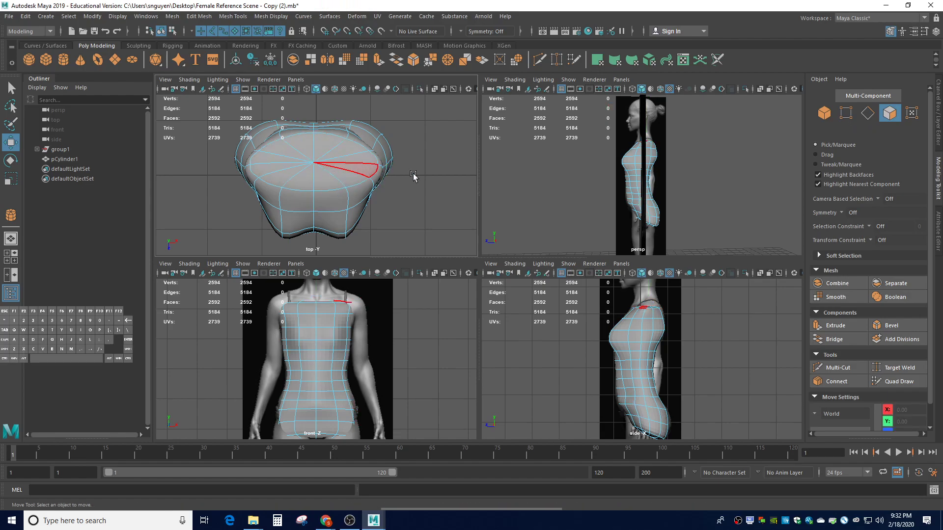
pyautogui.click(877, 198)
pyautogui.click(900, 212)
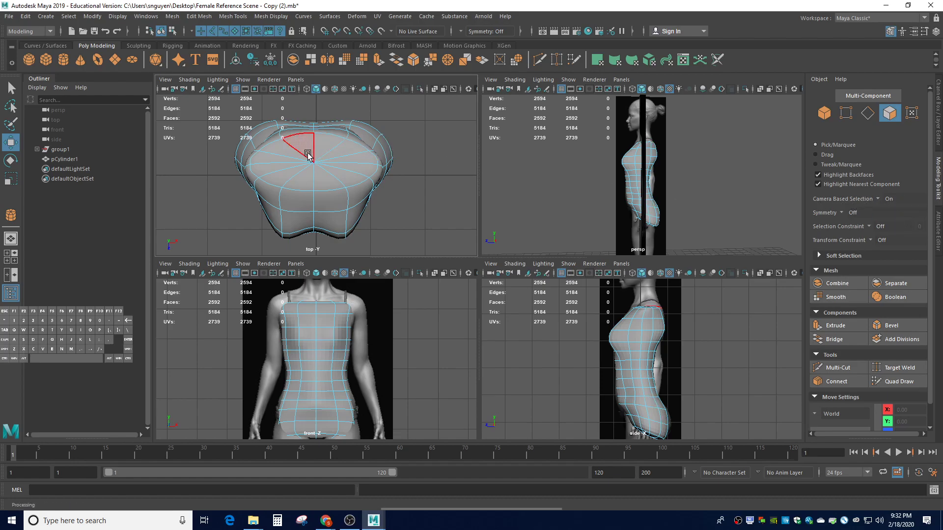
# Box-select the 12 top-cap faces and Shift-drag them up along Y to extrude the neck
pyautogui.moveTo(293, 152); pyautogui.dragTo(332, 170)
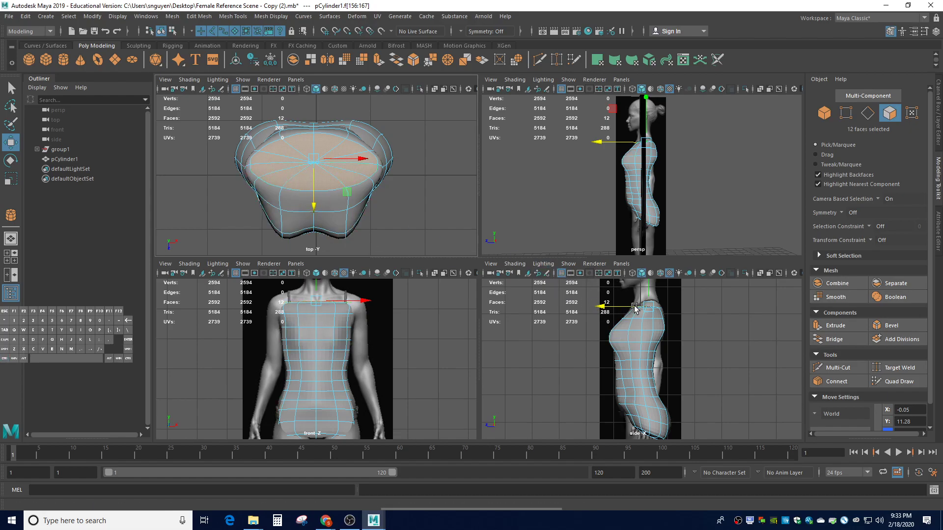
pyautogui.scroll(-2, 643, 305)
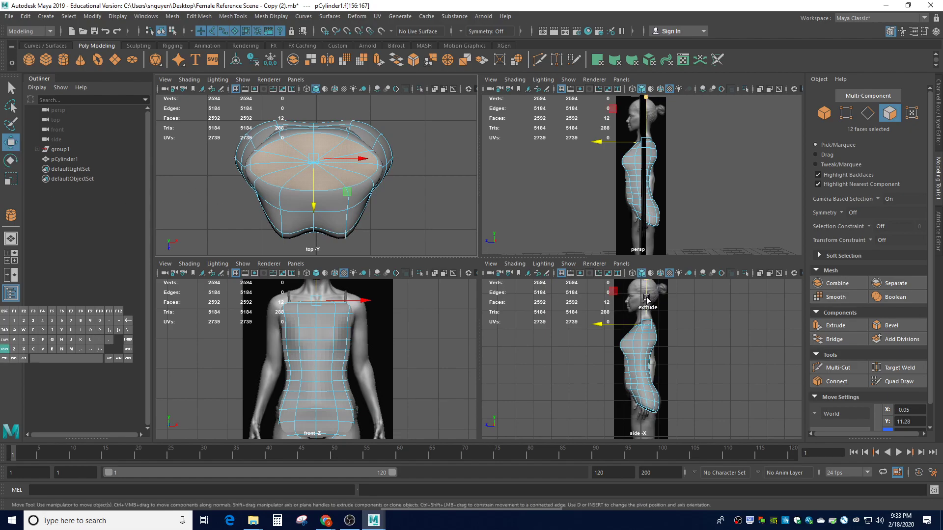
pyautogui.keyDown('shift'); pyautogui.moveTo(647, 297); pyautogui.dragTo(649, 288); pyautogui.keyUp('shift')
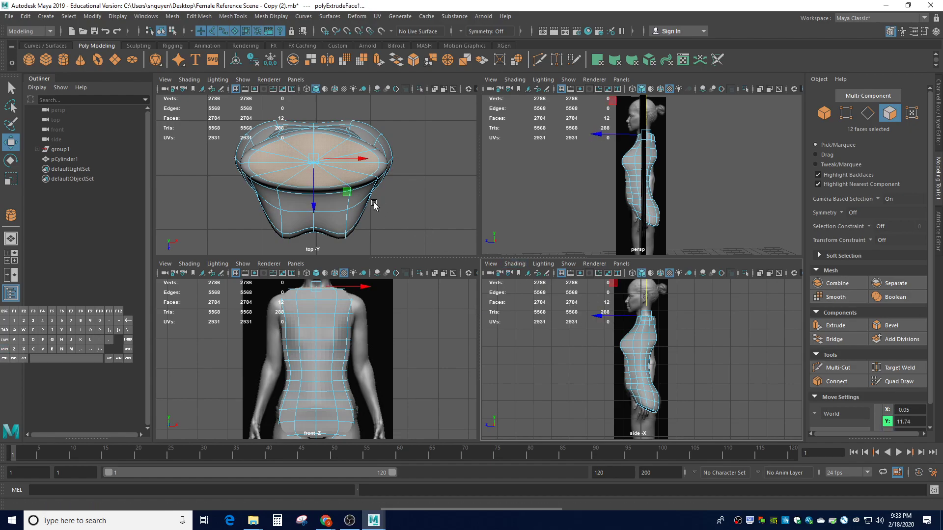
pyautogui.moveTo(409, 302); pyautogui.dragTo(374, 254, button='right')
# Select the neck base vertices in the front view and scale the ring narrower
pyautogui.moveTo(359, 292); pyautogui.dragTo(278, 290)
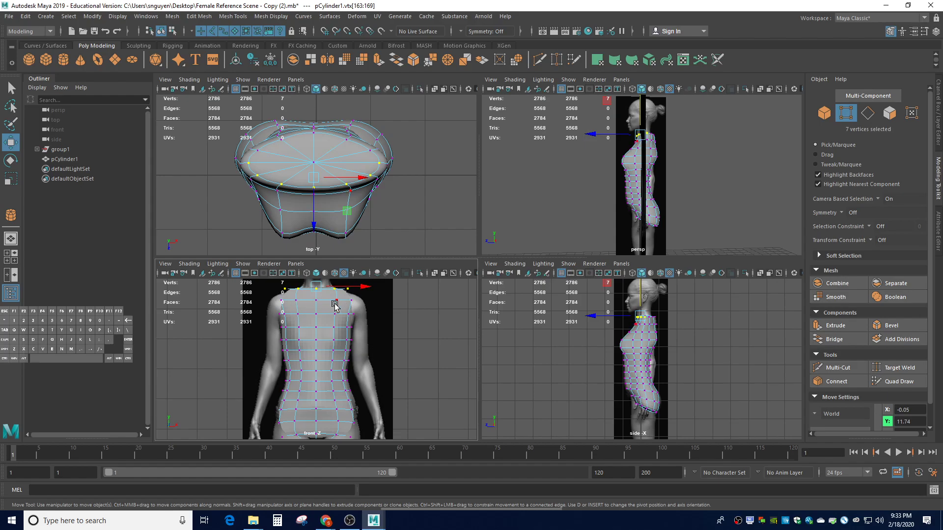
pyautogui.press('r')
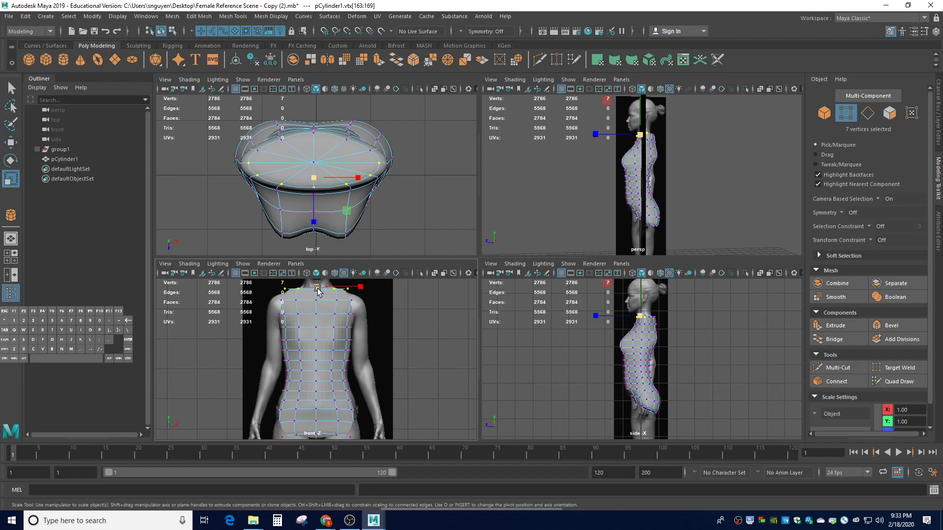
pyautogui.moveTo(315, 291); pyautogui.dragTo(300, 294)
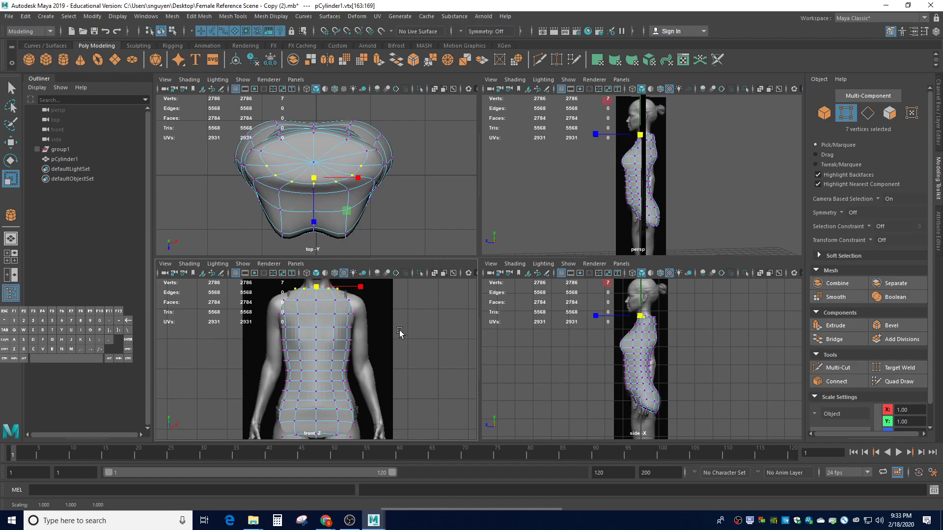
pyautogui.click(716, 338)
# Widen the shoulder vertex rows horizontally, then select the nine neck-top vertices
pyautogui.moveTo(273, 300); pyautogui.dragTo(366, 305)
pyautogui.click(369, 321)
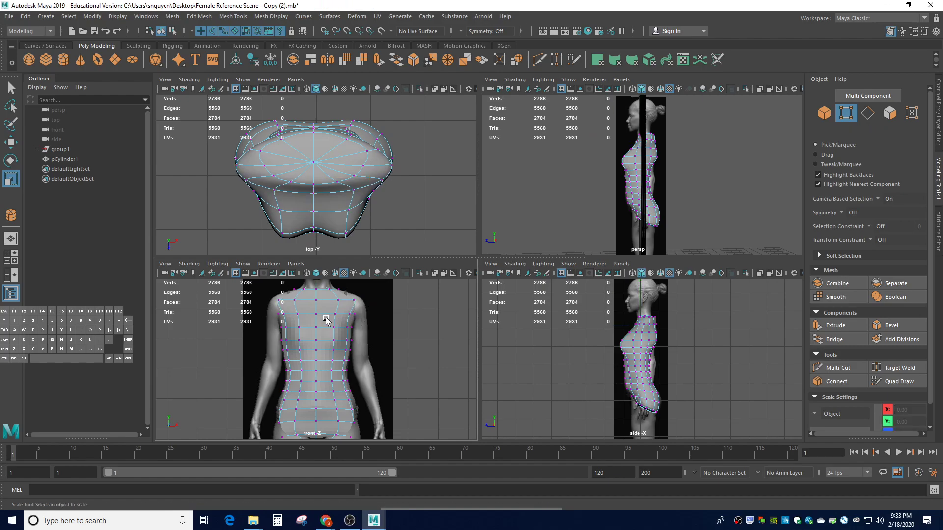
pyautogui.moveTo(273, 310)
pyautogui.mouseDown()
pyautogui.moveTo(366, 318)
pyautogui.moveTo(268, 302)
pyautogui.mouseUp()
pyautogui.click(370, 303)
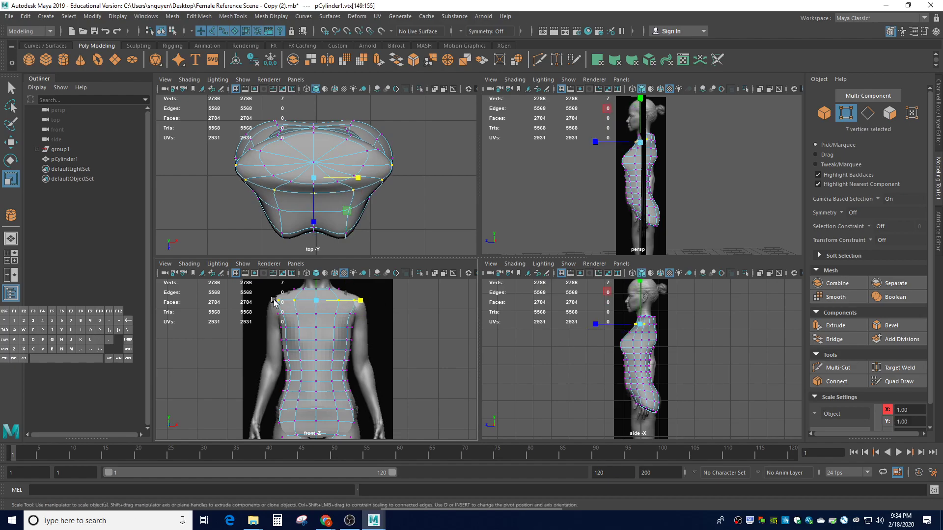
pyautogui.moveTo(364, 300); pyautogui.dragTo(365, 301)
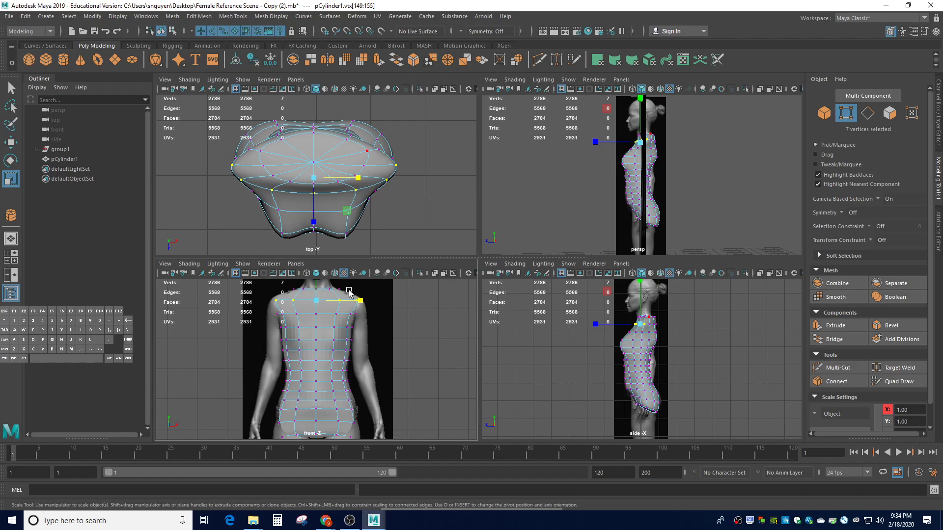
pyautogui.moveTo(347, 292); pyautogui.dragTo(280, 285)
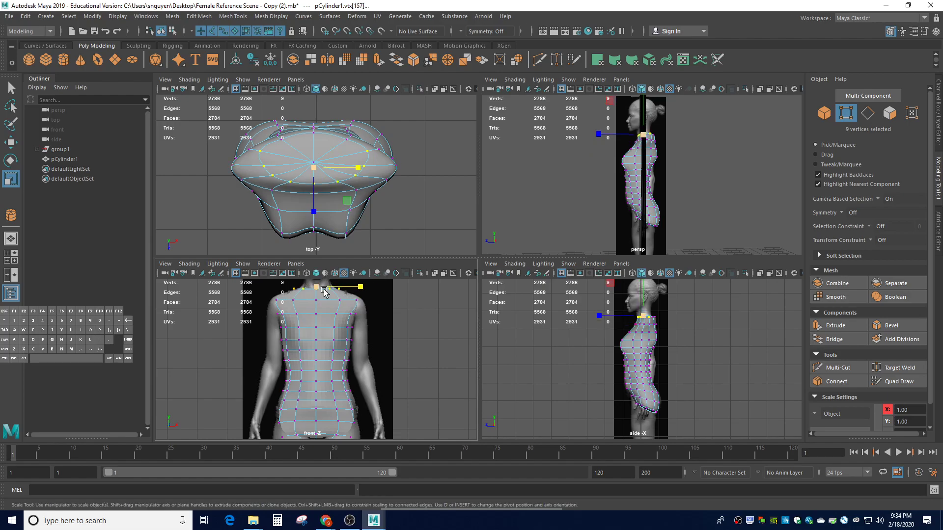
# Raise the neck vertices slightly and narrow the neck ring horizontally
pyautogui.press('f')
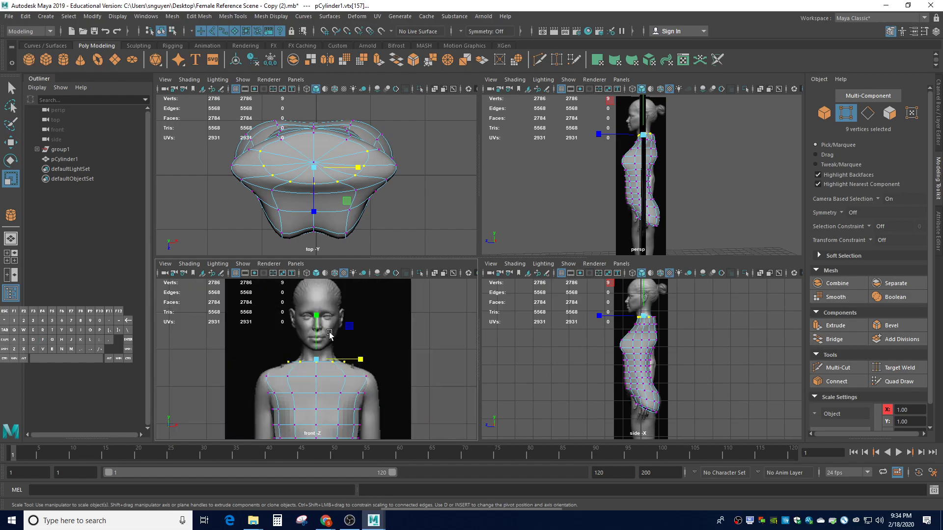
pyautogui.scroll(1, 329, 334)
pyautogui.press('w')
pyautogui.moveTo(316, 340); pyautogui.dragTo(315, 330)
pyautogui.press('r')
pyautogui.moveTo(360, 350); pyautogui.dragTo(342, 350)
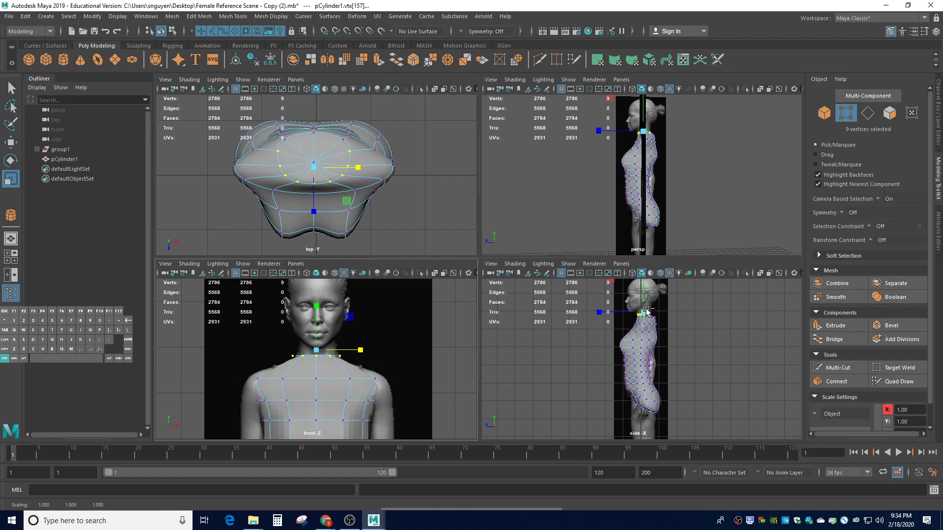
pyautogui.scroll(5, 662, 329)
pyautogui.moveTo(658, 309); pyautogui.dragTo(666, 309)
# Undo the neck scale and move edits back to the earlier shoulder-row state
pyautogui.hotkey('ctrl', 'z')
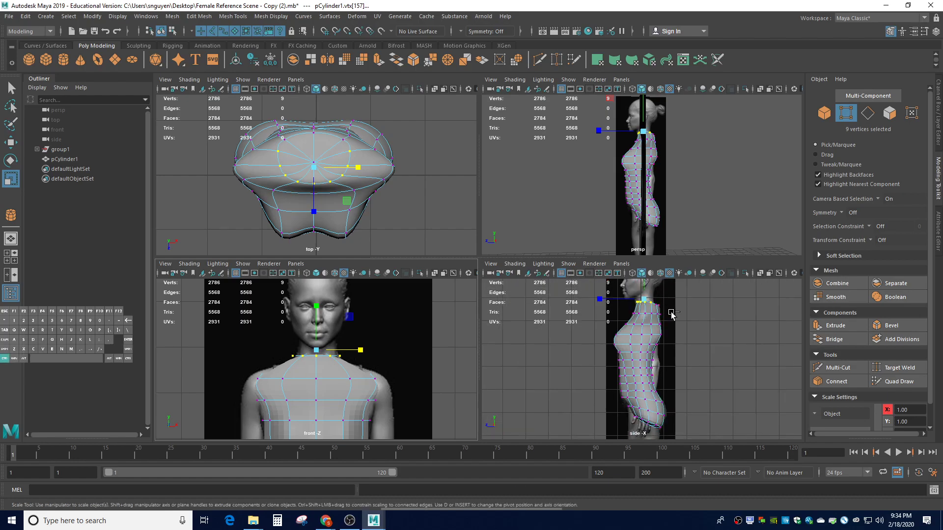
pyautogui.hotkey('ctrl', 'z')
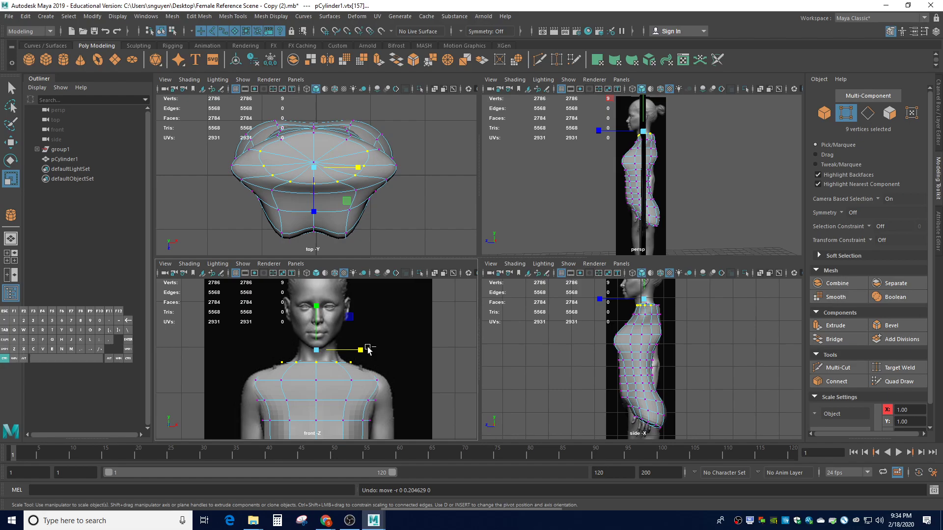
pyautogui.hotkey('ctrl', 'z')
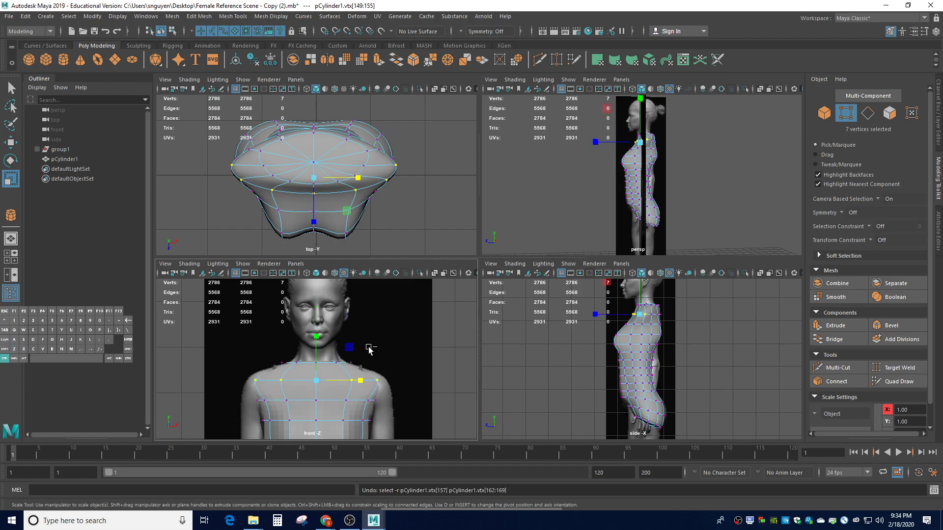
pyautogui.click(877, 199)
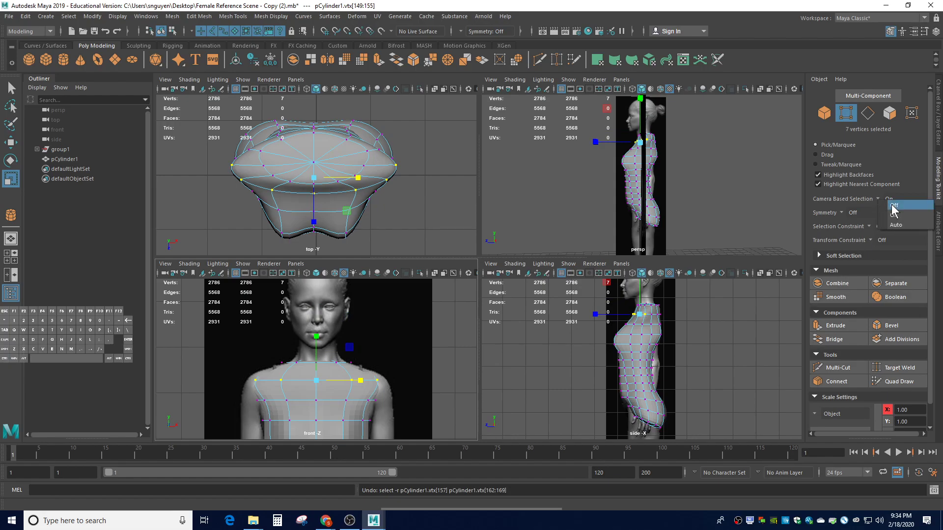
pyautogui.click(722, 229)
pyautogui.hotkey('ctrl', 'z')
pyautogui.hotkey('ctrl', 'z')
pyautogui.hotkey('ctrl', 'z')
pyautogui.hotkey('ctrl', 'z')
pyautogui.hotkey('ctrl', 'z')
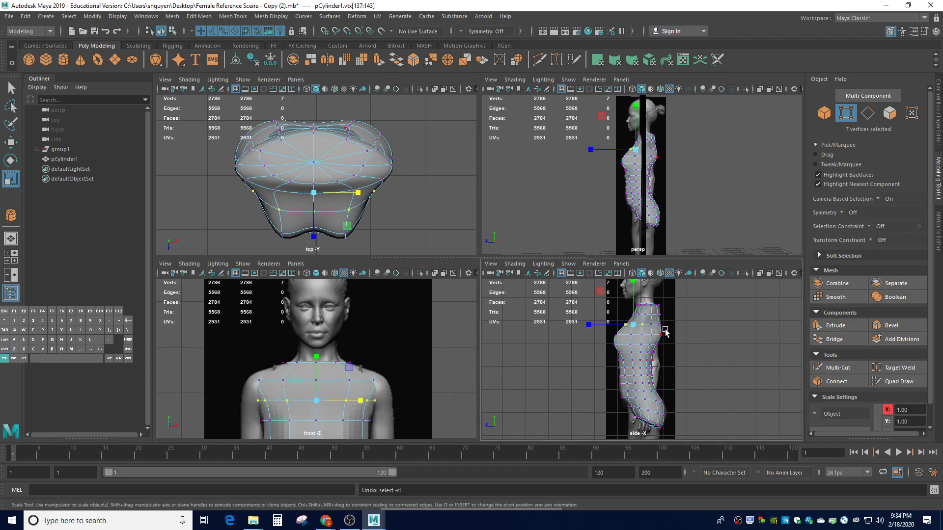
pyautogui.hotkey('ctrl', 'z')
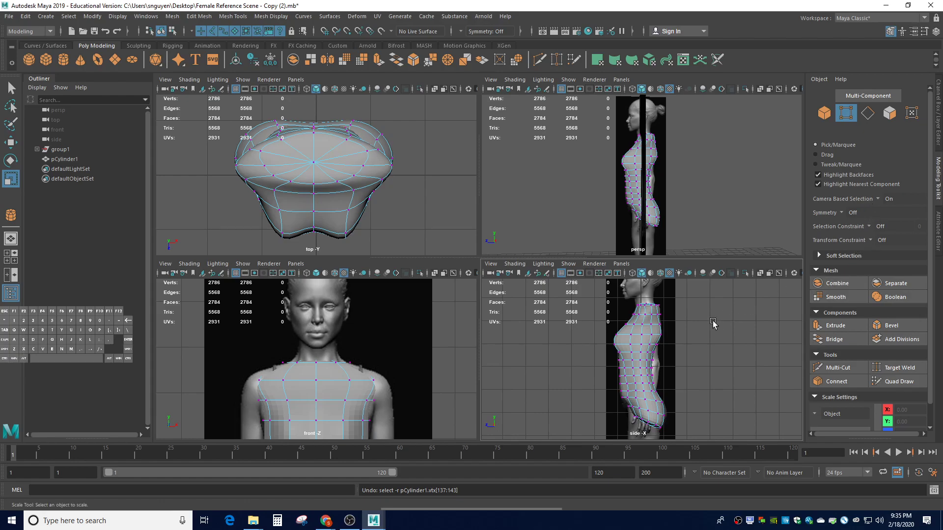
# Turn Camera Based Selection off and select the 13 neck-line vertices in front view
pyautogui.click(877, 199)
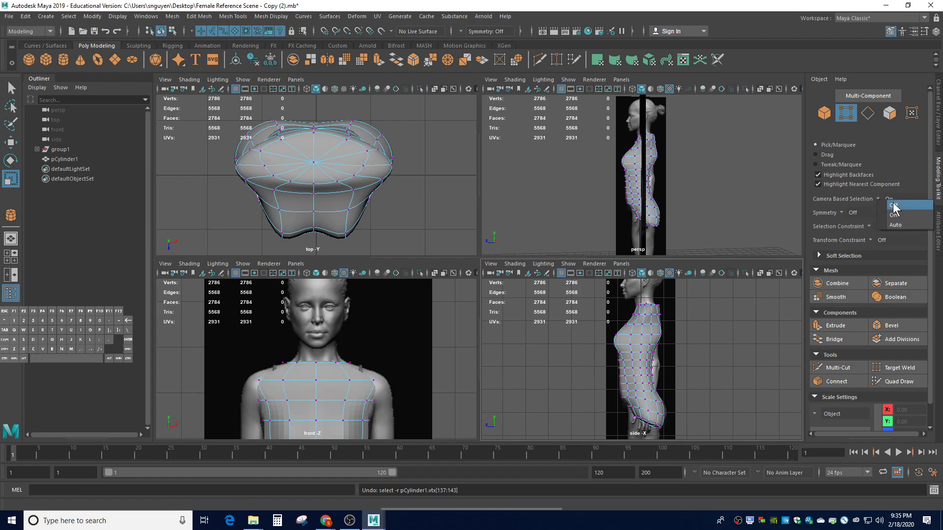
pyautogui.click(893, 206)
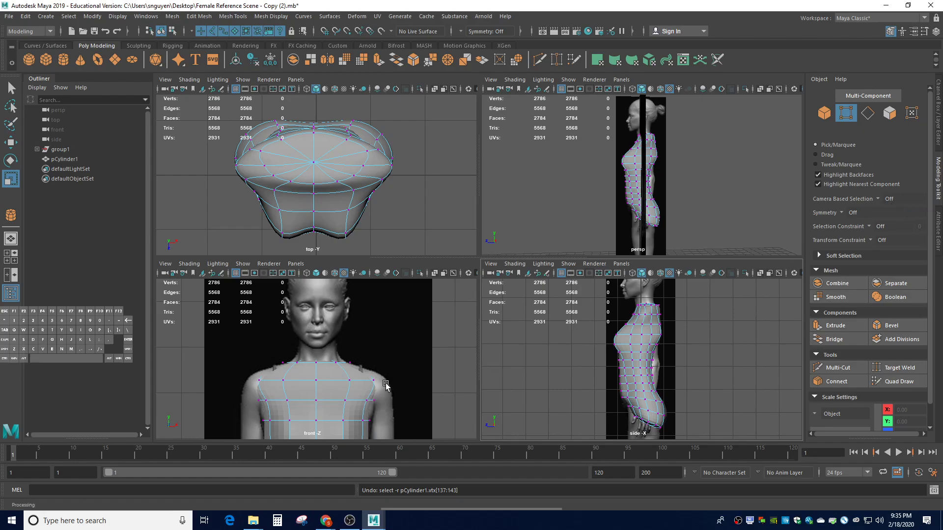
pyautogui.click(266, 360)
pyautogui.moveTo(266, 361); pyautogui.dragTo(361, 369)
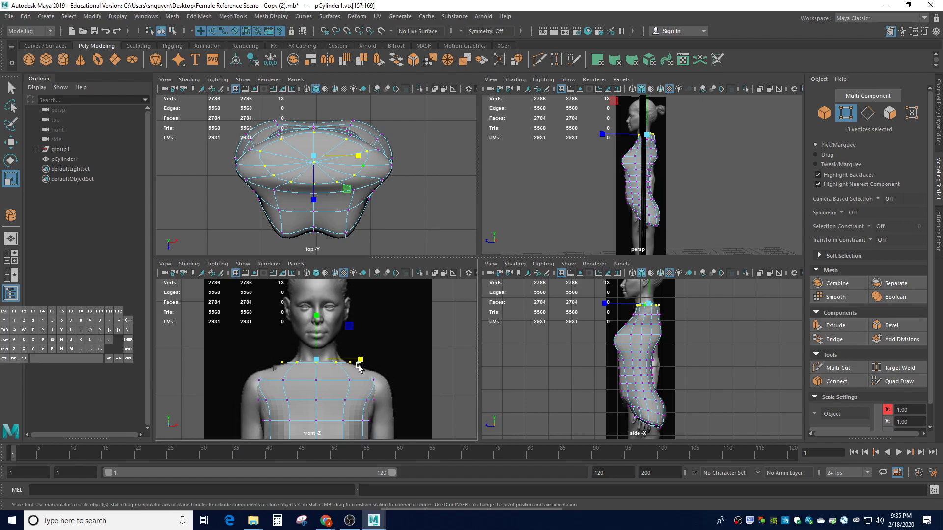
# Raise the neck vertices up to the neck and narrow them to its width
pyautogui.press('w')
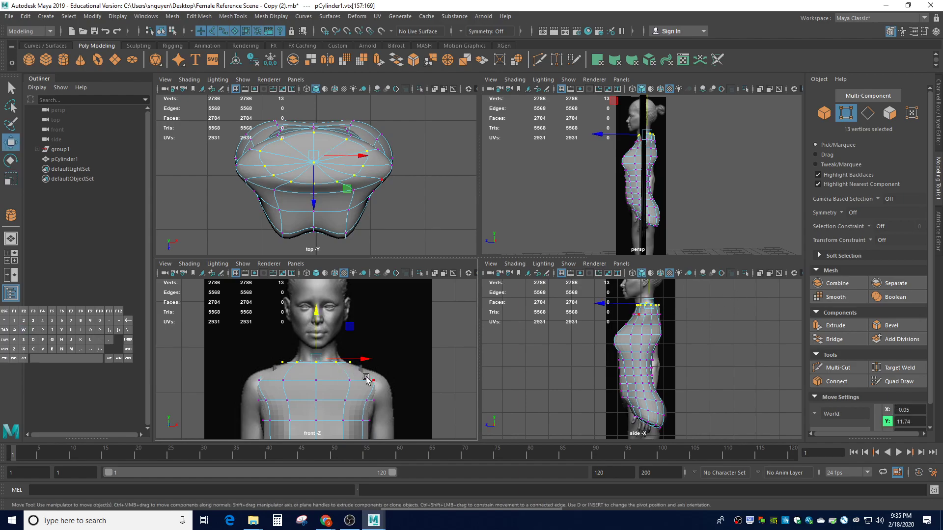
pyautogui.moveTo(316, 338); pyautogui.dragTo(319, 328)
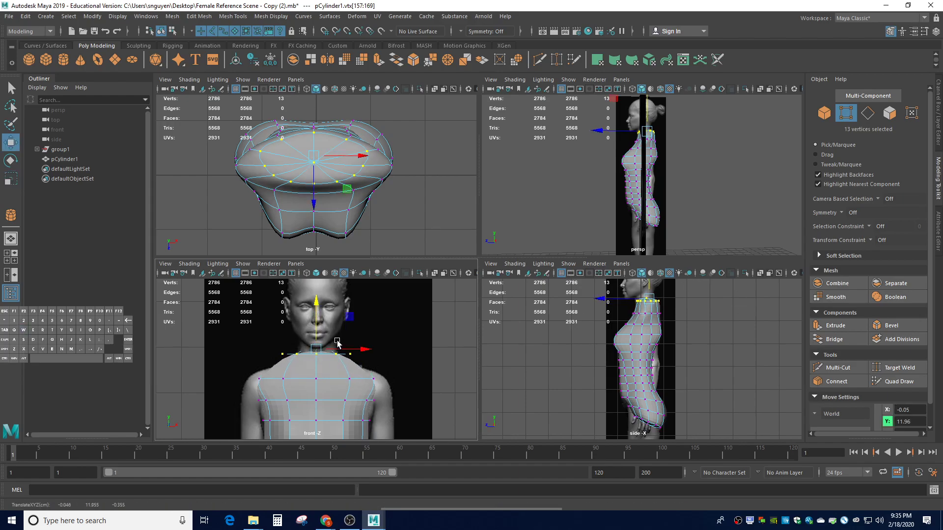
pyautogui.press('r')
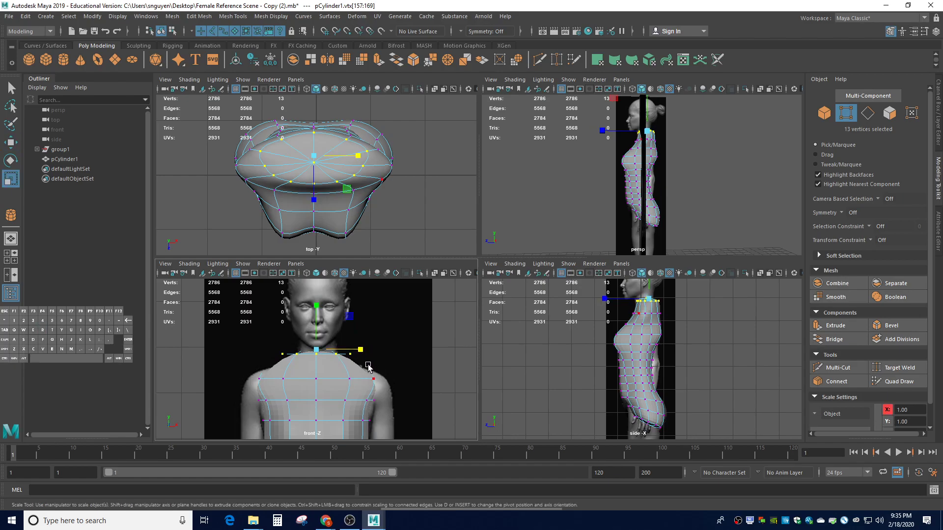
pyautogui.moveTo(361, 353); pyautogui.dragTo(336, 351)
pyautogui.click(390, 378)
# Raise the 12-vertex shoulder row and narrow it left-right and front-back
pyautogui.moveTo(247, 377); pyautogui.dragTo(421, 381)
pyautogui.press('w')
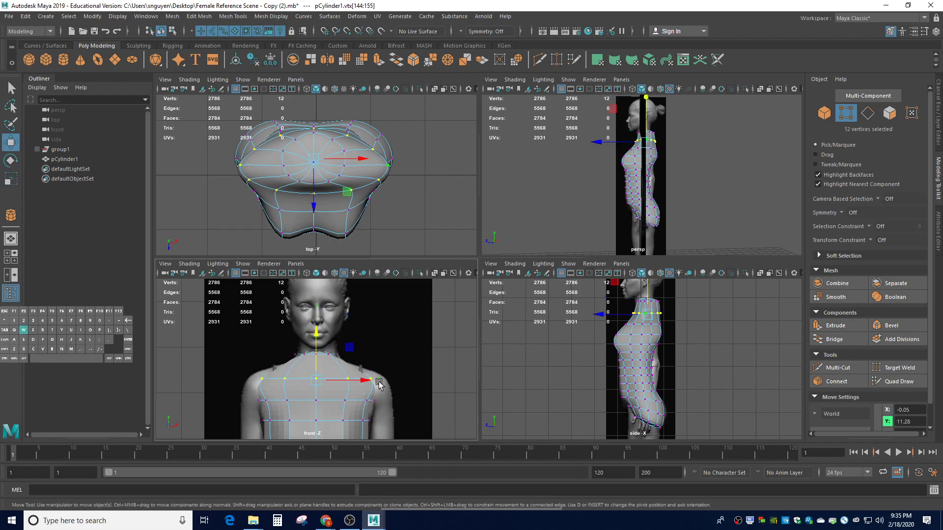
pyautogui.moveTo(318, 366); pyautogui.dragTo(352, 368)
pyautogui.press('r')
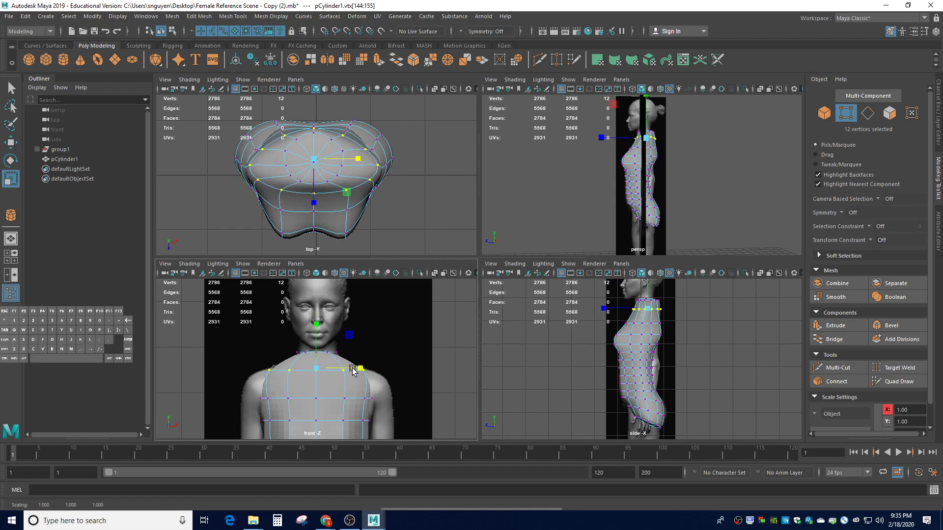
pyautogui.click(267, 393)
pyautogui.moveTo(248, 393); pyautogui.dragTo(401, 407)
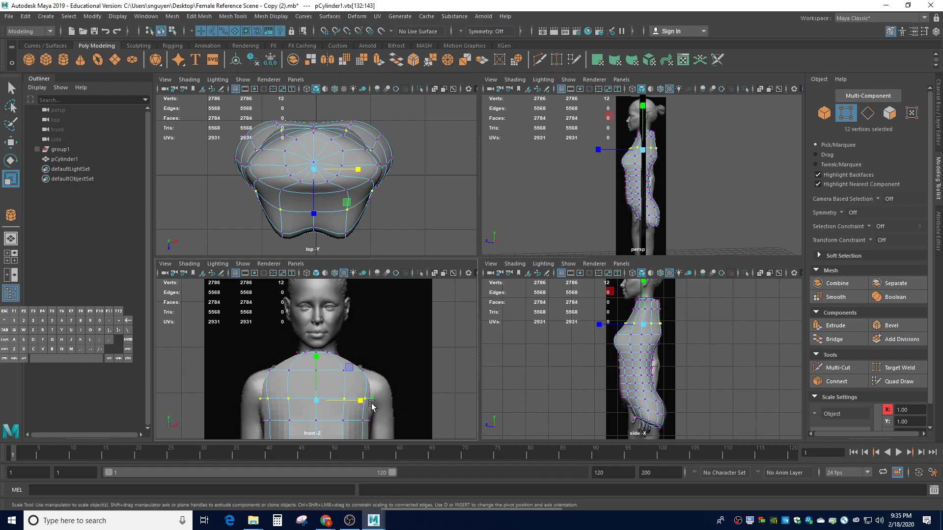
pyautogui.moveTo(363, 403); pyautogui.dragTo(364, 403)
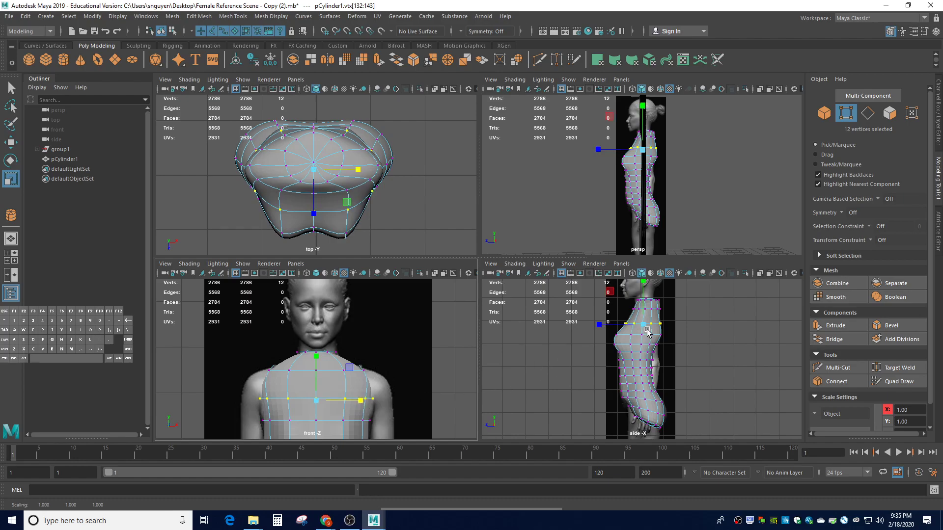
pyautogui.moveTo(599, 326); pyautogui.dragTo(605, 334)
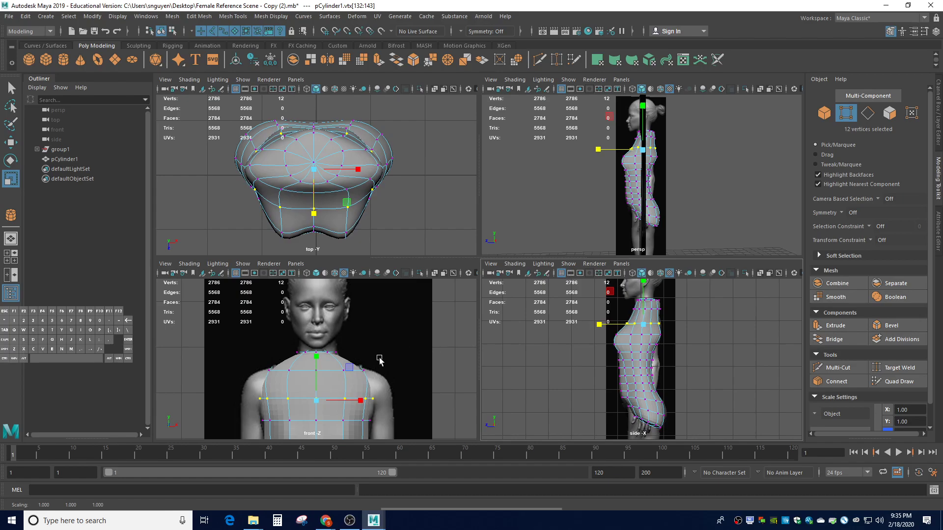
# Select the 13 top neck vertices and lower the ring to the base of the neck
pyautogui.moveTo(661, 316); pyautogui.dragTo(634, 315)
pyautogui.moveTo(286, 346); pyautogui.dragTo(370, 359)
pyautogui.scroll(2, 649, 313)
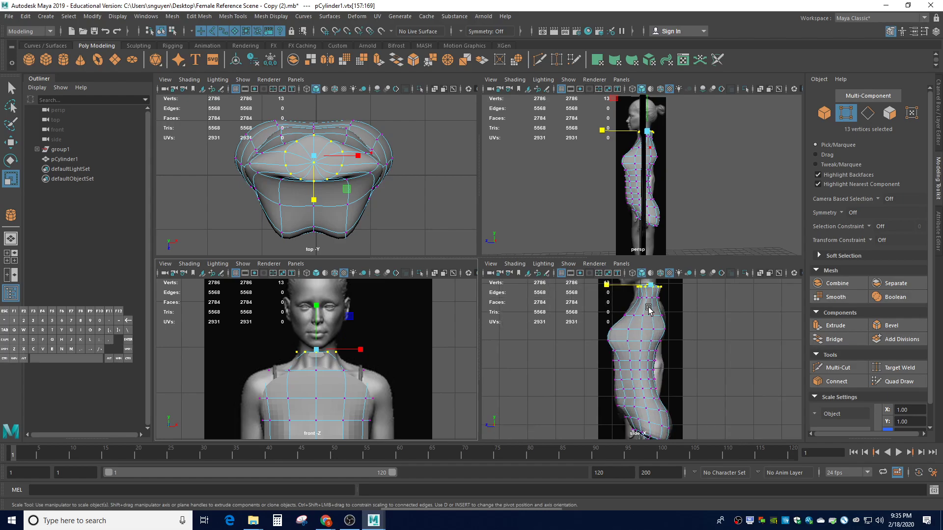
pyautogui.press('f')
pyautogui.scroll(-5, 584, 354)
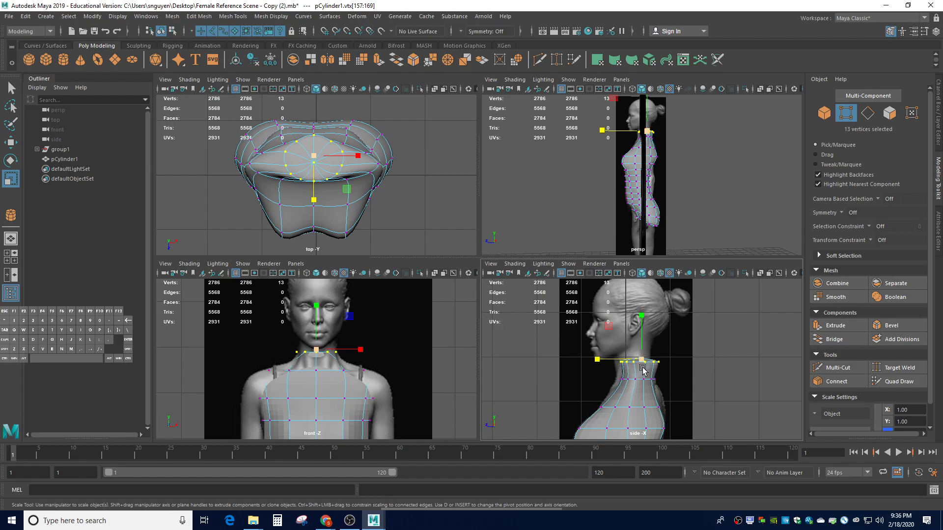
pyautogui.press('w')
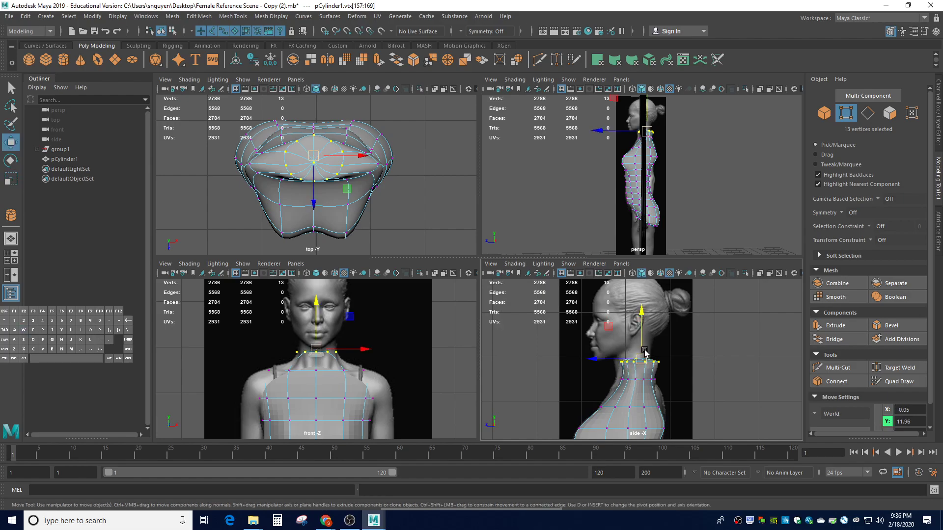
pyautogui.moveTo(640, 344)
pyautogui.mouseDown()
pyautogui.moveTo(638, 366)
pyautogui.moveTo(637, 356)
pyautogui.mouseUp()
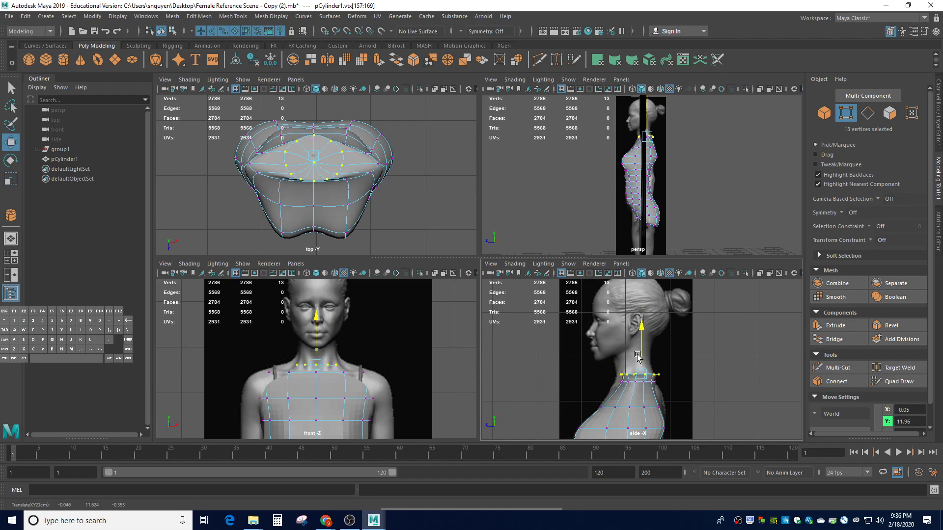
pyautogui.moveTo(637, 356); pyautogui.dragTo(595, 376)
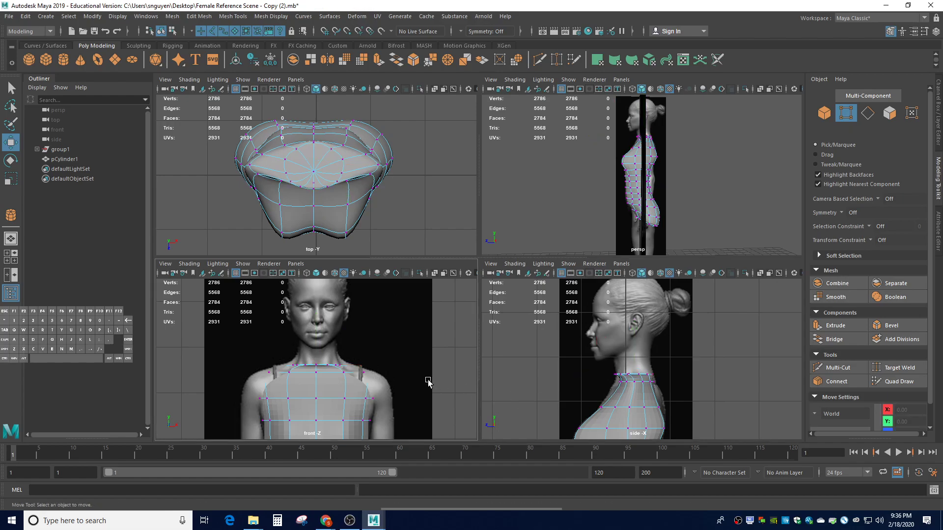
# Widen the neck ring slightly and adjust the vertex ring below it in side view
pyautogui.moveTo(669, 395); pyautogui.dragTo(576, 379)
pyautogui.press('r')
pyautogui.moveTo(360, 367); pyautogui.dragTo(365, 369)
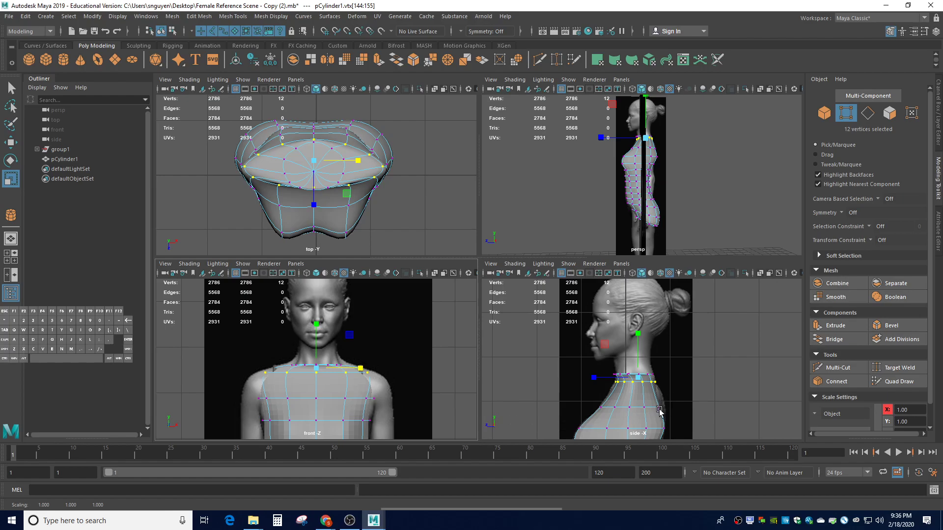
pyautogui.moveTo(596, 400)
pyautogui.mouseDown()
pyautogui.moveTo(677, 422)
pyautogui.moveTo(630, 400)
pyautogui.moveTo(632, 389)
pyautogui.moveTo(587, 403)
pyautogui.mouseUp()
pyautogui.press('w')
pyautogui.press('r')
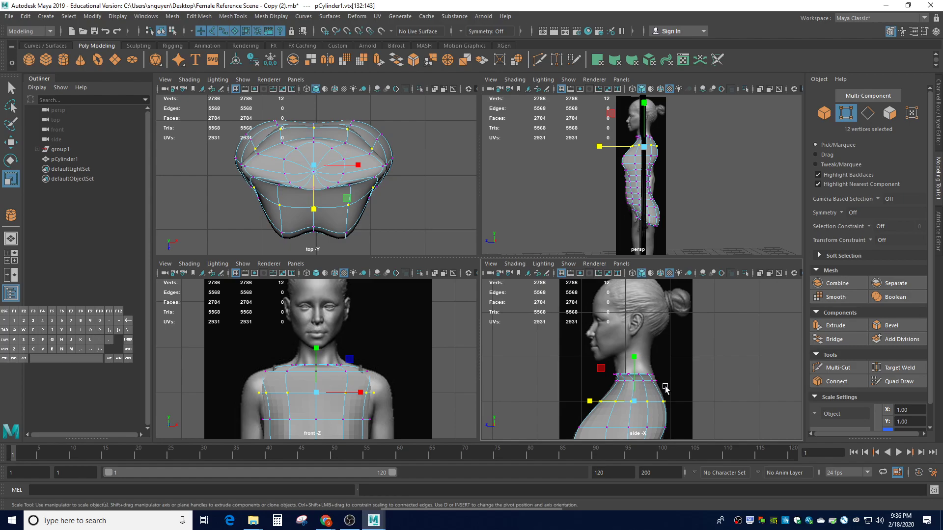
pyautogui.click(568, 374)
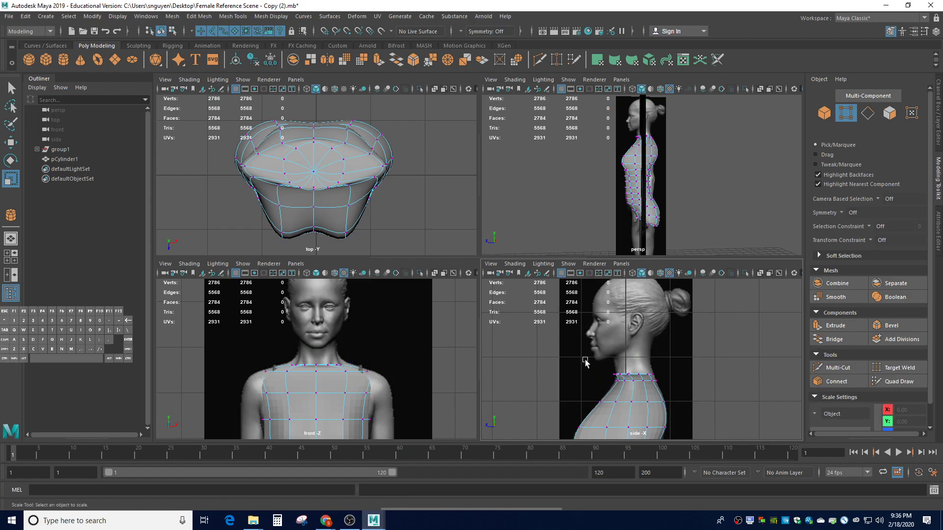
pyautogui.moveTo(589, 362); pyautogui.dragTo(669, 386)
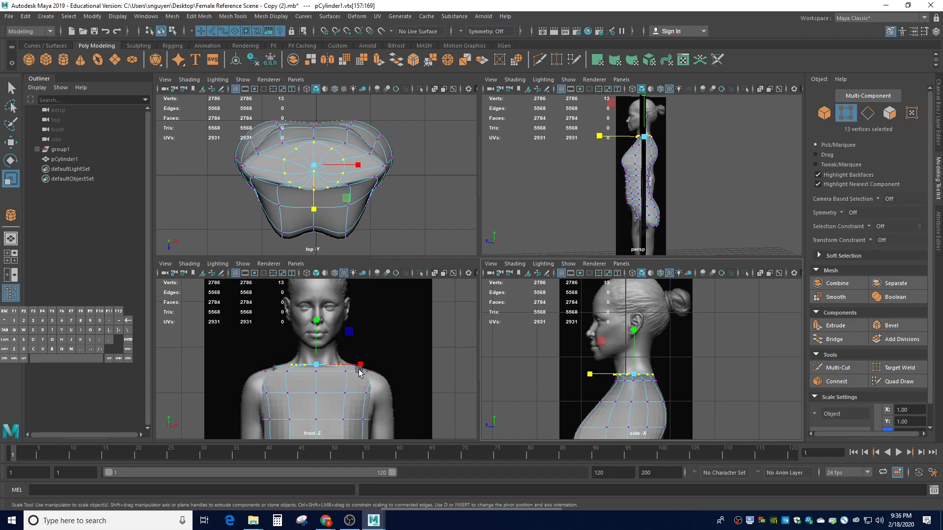
pyautogui.click(401, 199)
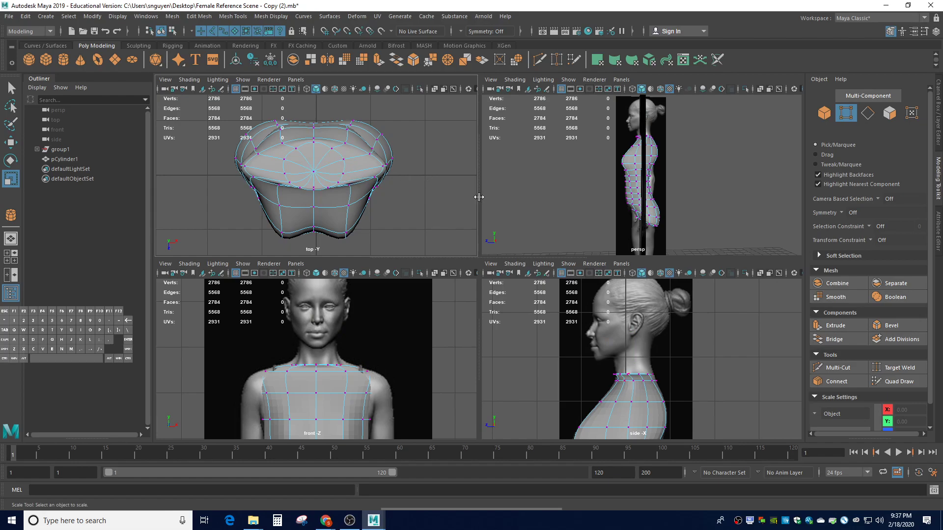
pyautogui.moveTo(321, 166); pyautogui.dragTo(323, 194, button='right')
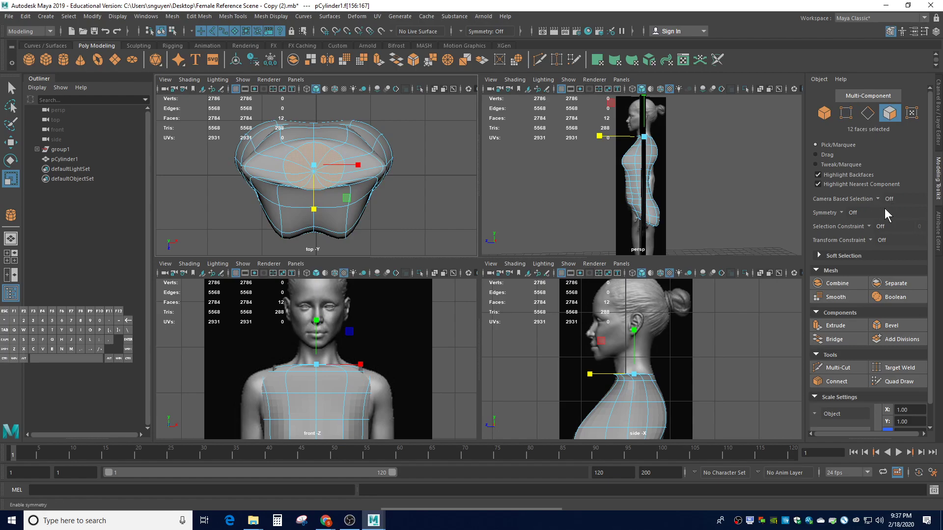
# Select the ring of twelve faces on the torso's top cap
pyautogui.click(468, 192)
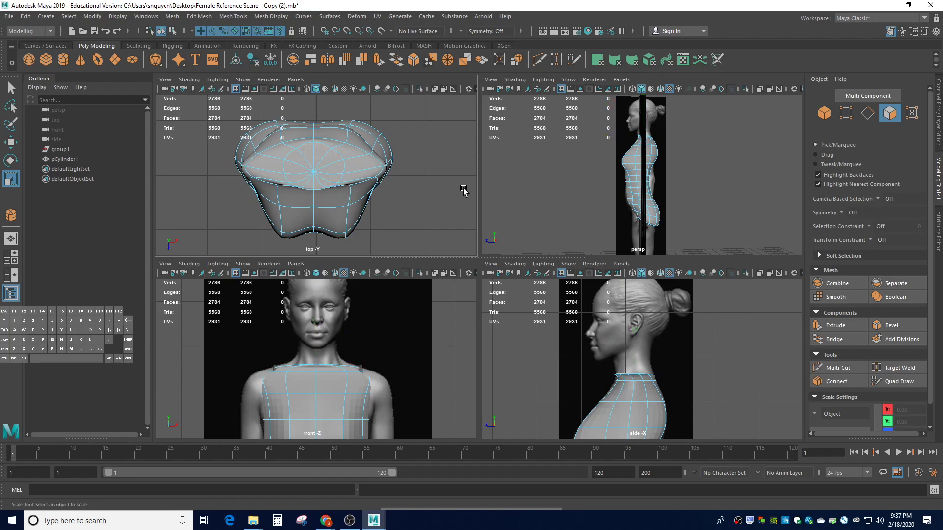
pyautogui.click(318, 161)
pyautogui.keyDown('shift'); pyautogui.click(339, 168); pyautogui.keyUp('shift')
pyautogui.keyDown('shift'); pyautogui.click(338, 174); pyautogui.keyUp('shift')
pyautogui.keyDown('shift'); pyautogui.click(337, 180); pyautogui.keyUp('shift')
pyautogui.keyDown('shift'); pyautogui.click(321, 187); pyautogui.keyUp('shift')
pyautogui.keyDown('shift'); pyautogui.click(319, 187); pyautogui.keyUp('shift')
pyautogui.keyDown('shift'); pyautogui.click(311, 187); pyautogui.keyUp('shift')
pyautogui.keyDown('shift'); pyautogui.click(302, 184); pyautogui.keyUp('shift')
pyautogui.keyDown('shift'); pyautogui.click(299, 171); pyautogui.keyUp('shift')
pyautogui.keyDown('shift'); pyautogui.click(305, 161); pyautogui.keyUp('shift')
pyautogui.keyDown('shift'); pyautogui.click(306, 154); pyautogui.keyUp('shift')
pyautogui.keyDown('shift'); pyautogui.click(308, 152); pyautogui.keyUp('shift')
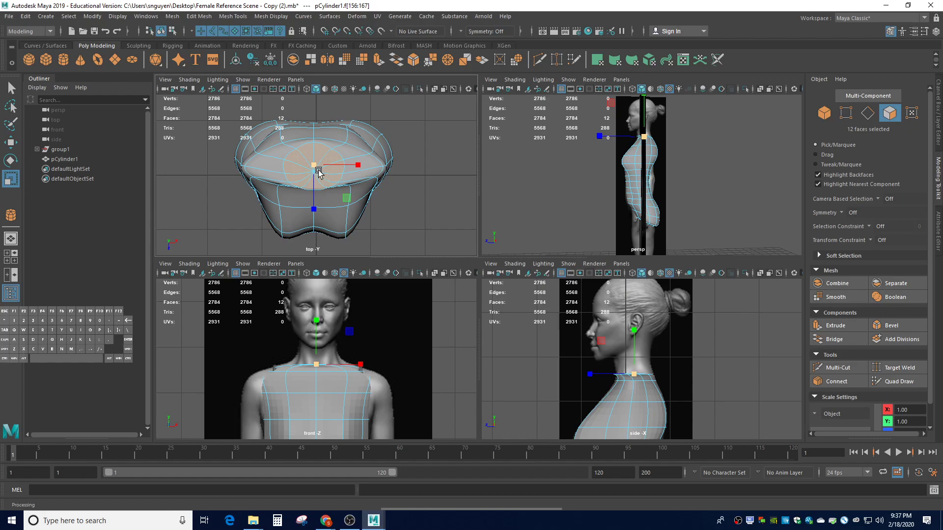
# Extrude the faces up into a neck, tilt it to the reference, and show the cage
pyautogui.hotkey('ctrl', 'e')
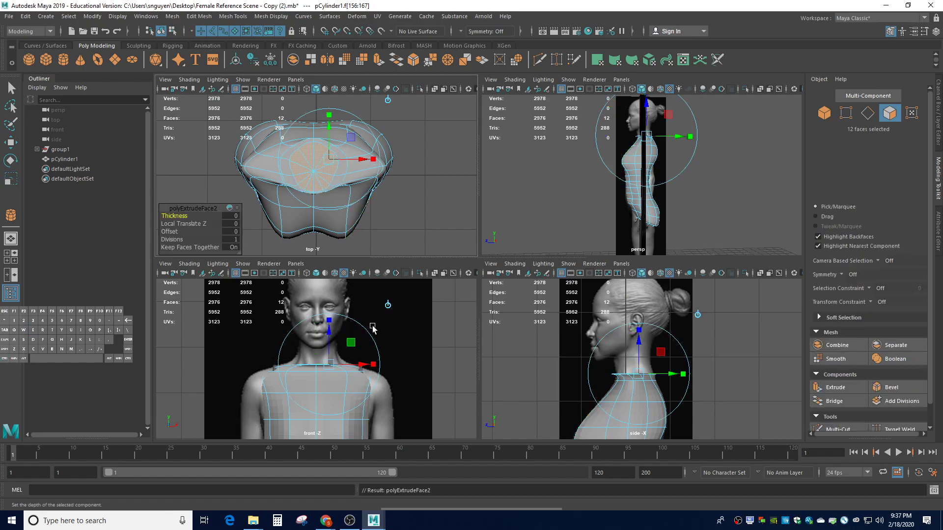
pyautogui.moveTo(329, 337)
pyautogui.mouseDown()
pyautogui.moveTo(332, 320)
pyautogui.moveTo(339, 326)
pyautogui.mouseUp()
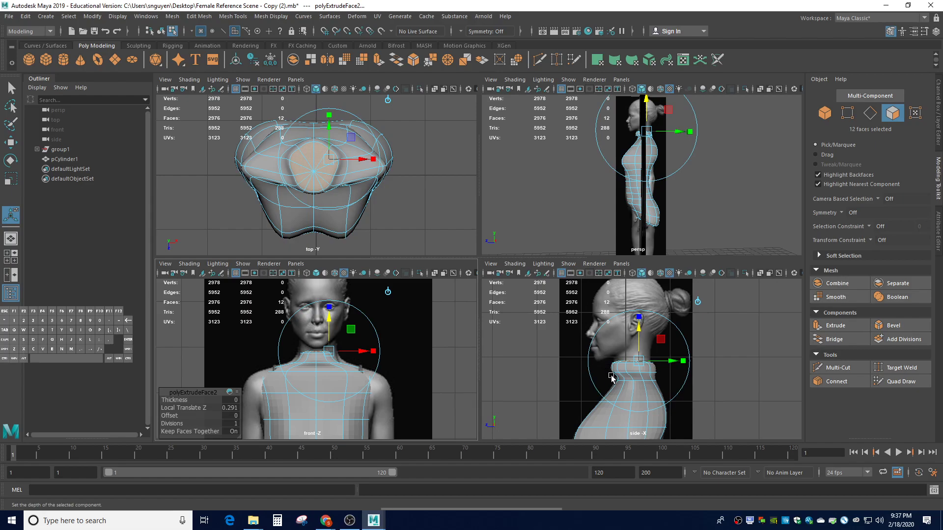
pyautogui.press('e')
pyautogui.moveTo(608, 325); pyautogui.dragTo(597, 332)
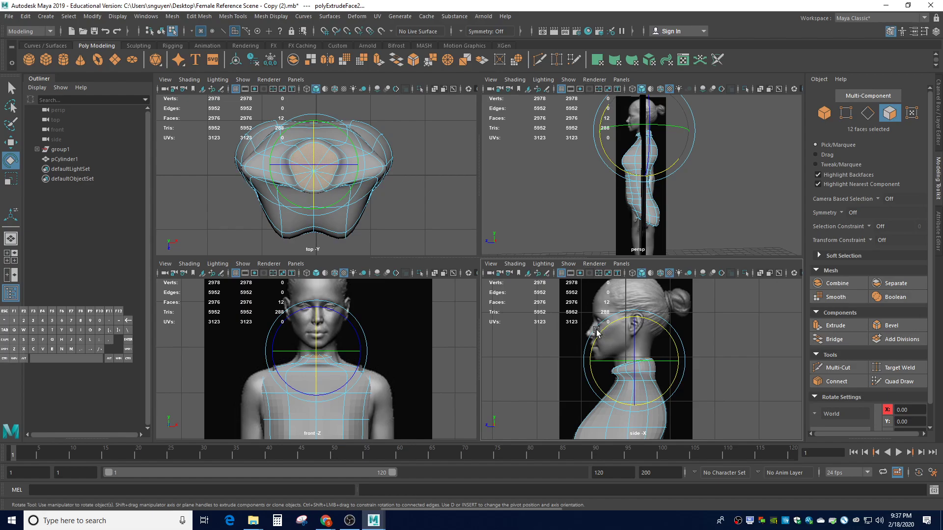
pyautogui.press('1')
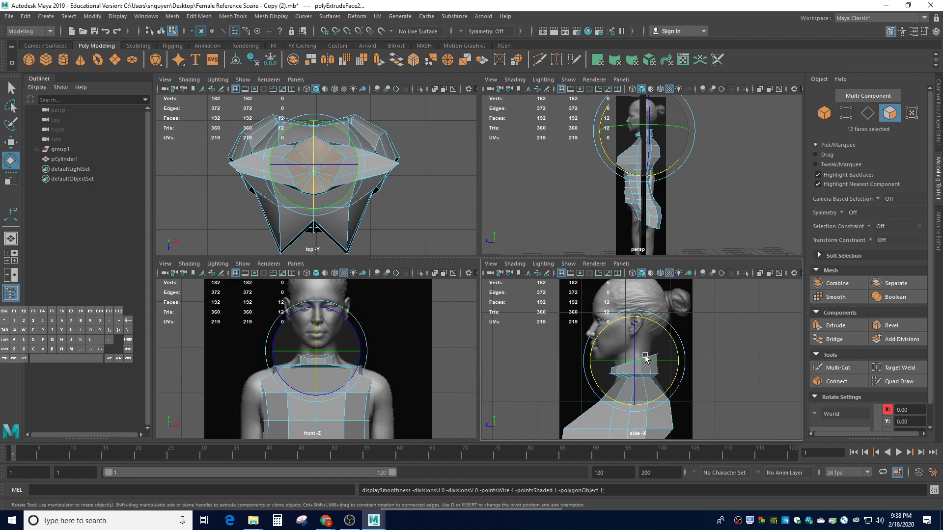
# Scale the neck top inward, then shrink the neck vertex ring evenly
pyautogui.press('r')
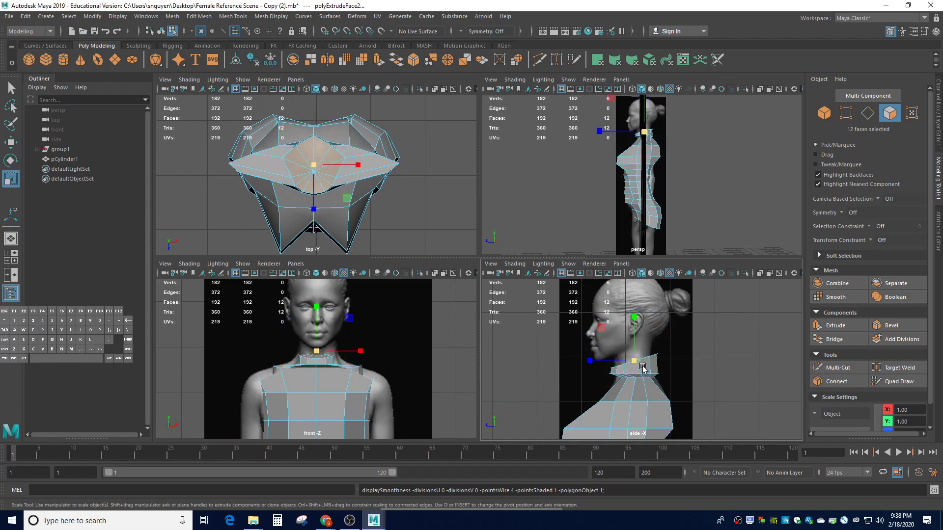
pyautogui.moveTo(633, 362); pyautogui.dragTo(613, 366)
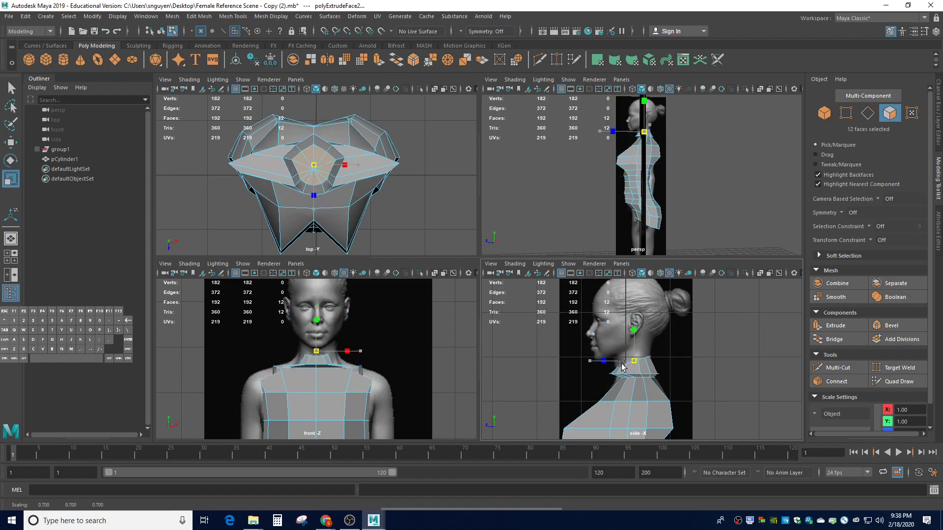
pyautogui.click(589, 376)
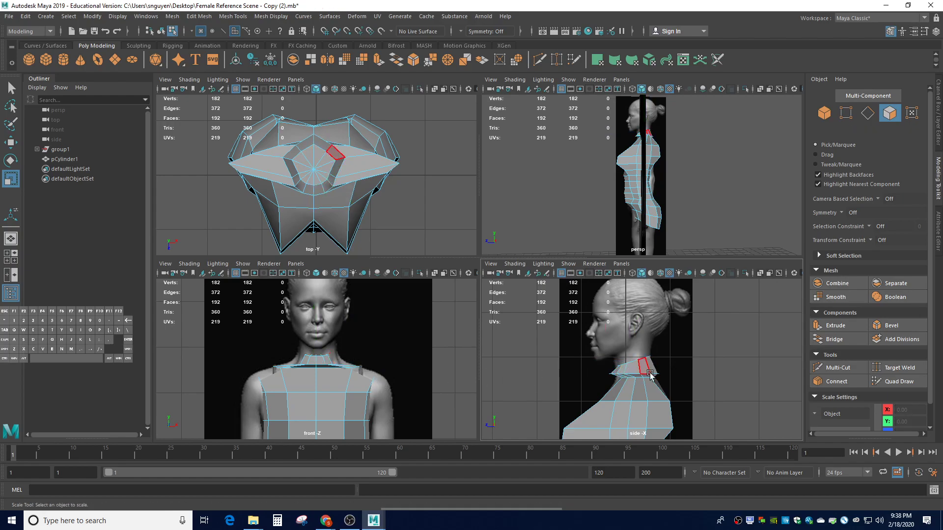
pyautogui.moveTo(627, 370); pyautogui.dragTo(591, 255, button='right')
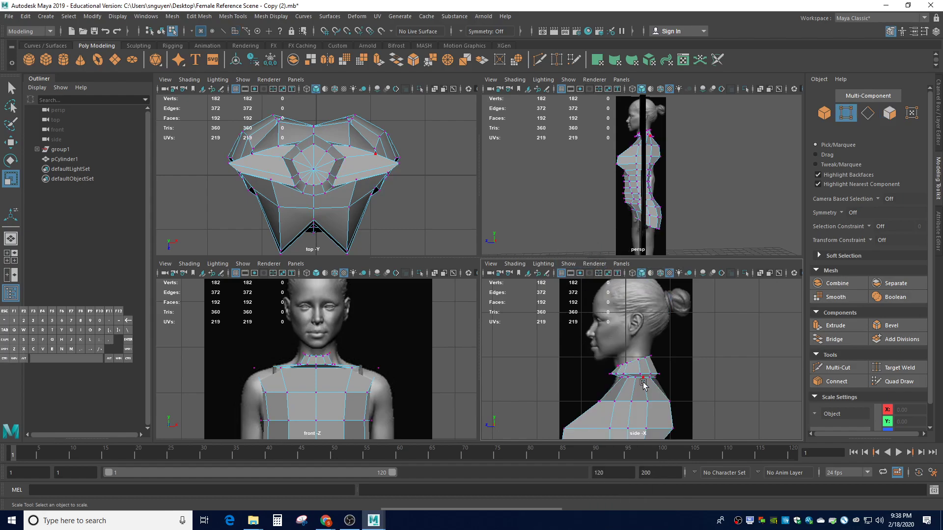
pyautogui.moveTo(597, 370); pyautogui.dragTo(678, 376)
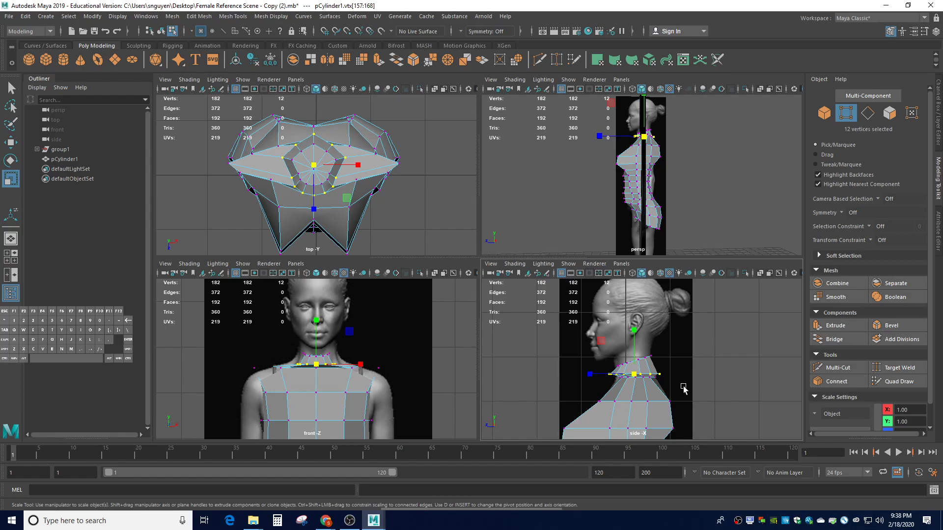
pyautogui.moveTo(633, 377); pyautogui.dragTo(626, 377)
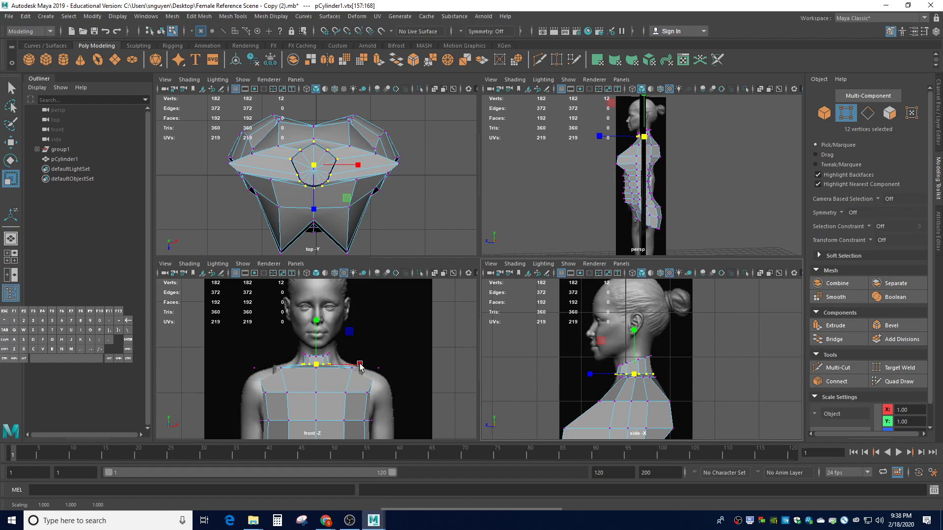
# Reposition the neck vertex ring slightly lower and narrow it along X to about 0.87
pyautogui.moveTo(360, 365); pyautogui.dragTo(418, 367)
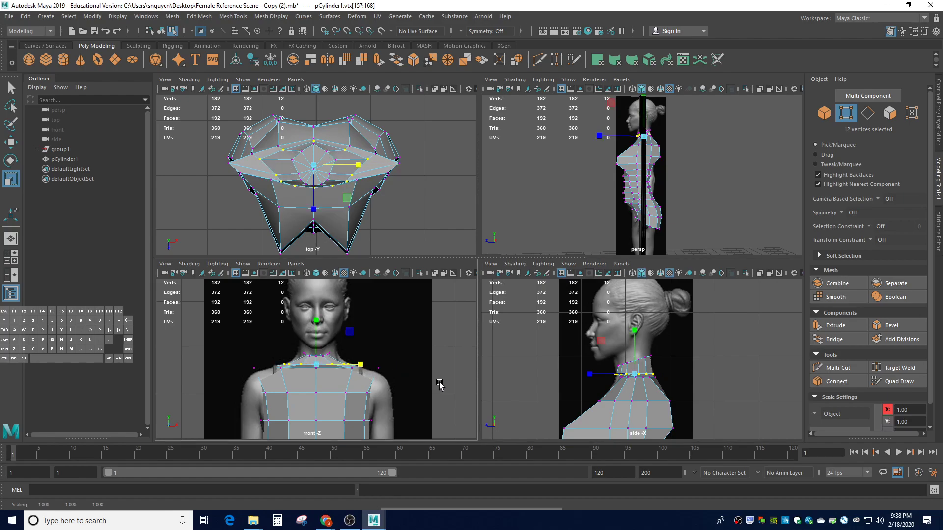
pyautogui.click(692, 390)
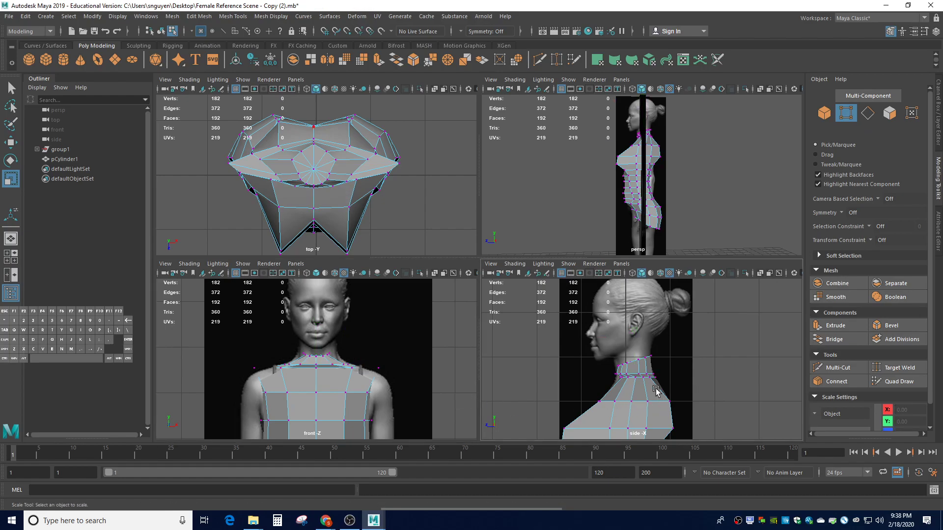
pyautogui.moveTo(604, 387); pyautogui.dragTo(677, 374)
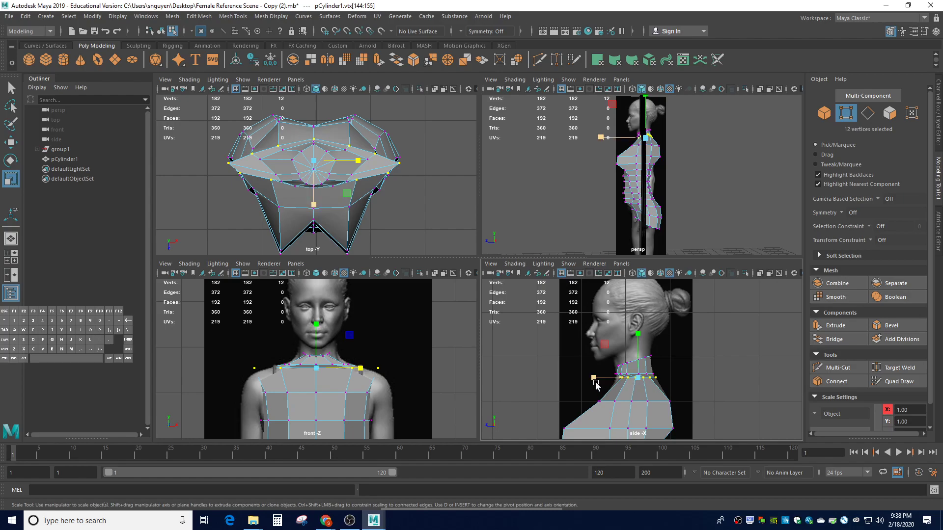
pyautogui.press('w')
pyautogui.moveTo(604, 383); pyautogui.dragTo(602, 383)
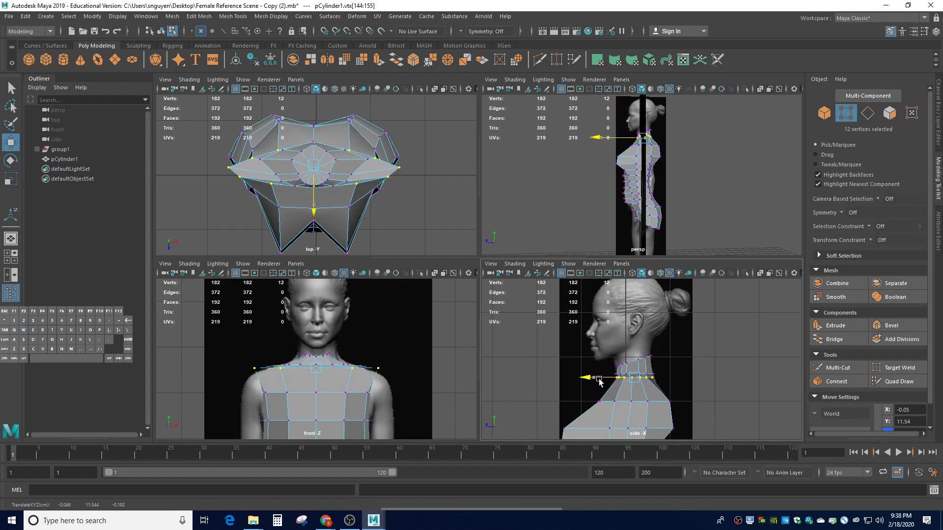
pyautogui.moveTo(635, 346); pyautogui.dragTo(635, 350)
pyautogui.press('r')
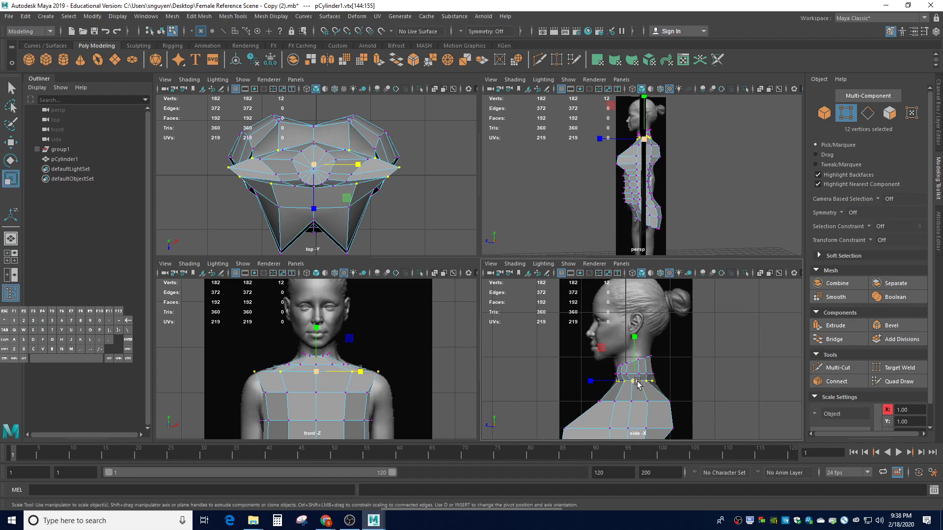
pyautogui.moveTo(638, 382); pyautogui.dragTo(645, 386)
pyautogui.hotkey('ctrl', 'z')
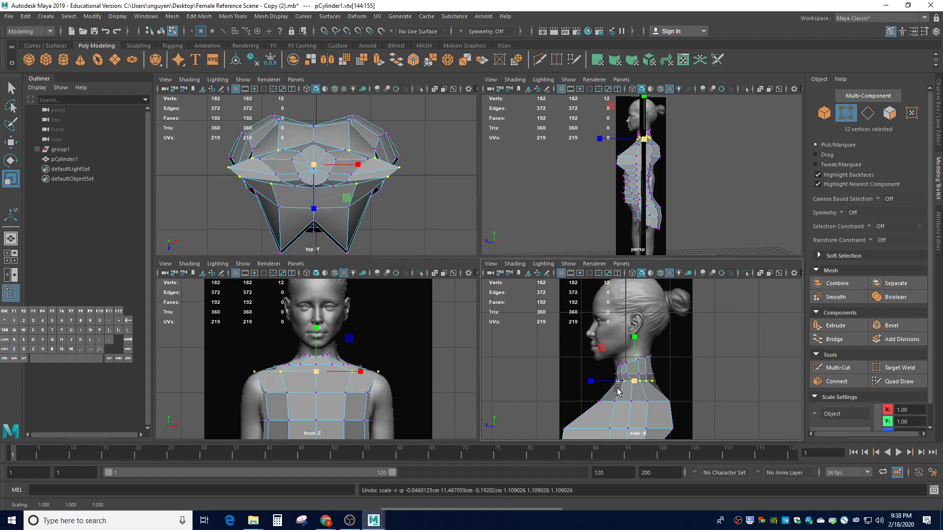
pyautogui.moveTo(360, 372)
pyautogui.mouseDown()
pyautogui.moveTo(348, 375)
pyautogui.moveTo(356, 376)
pyautogui.mouseUp()
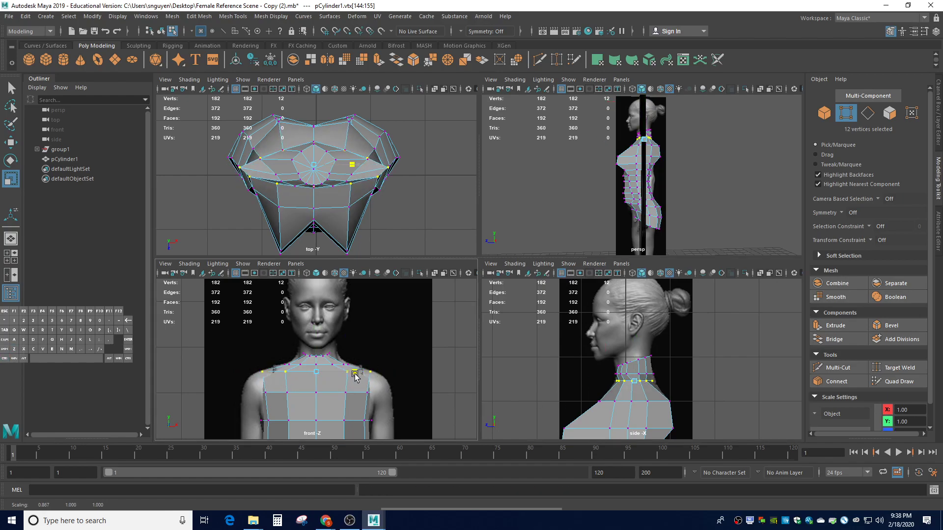
pyautogui.click(407, 355)
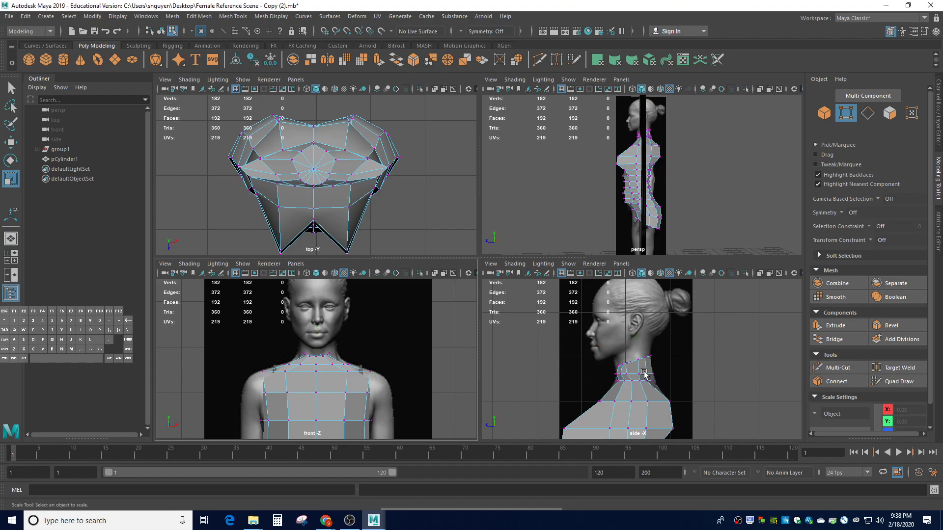
# Turn on smooth mesh preview, zoom out in each view, and orbit the perspective view around the figure
pyautogui.press('3')
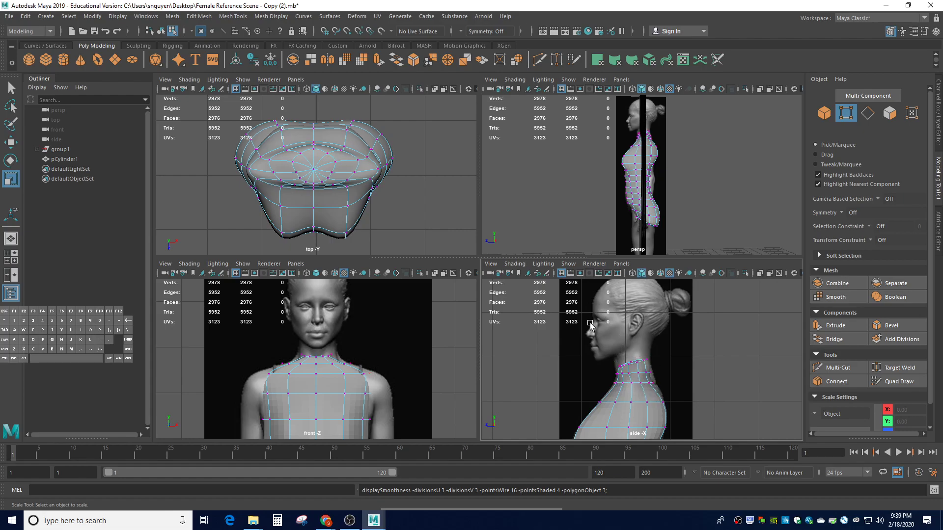
pyautogui.scroll(-5, 510, 358)
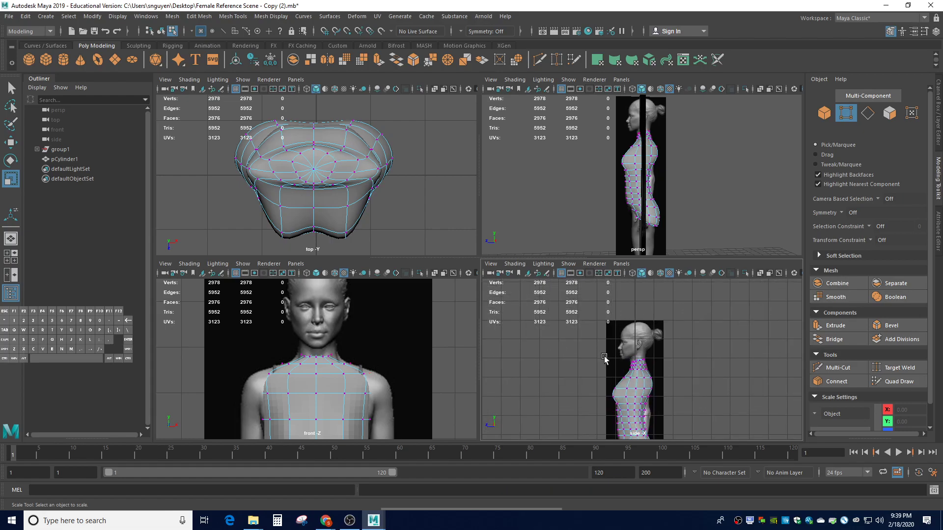
pyautogui.press('1')
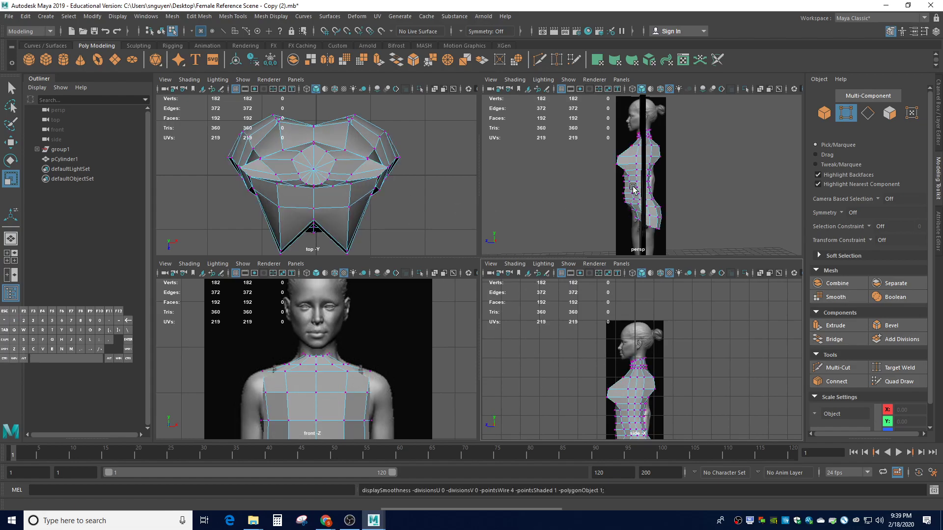
pyautogui.scroll(-5, 397, 203)
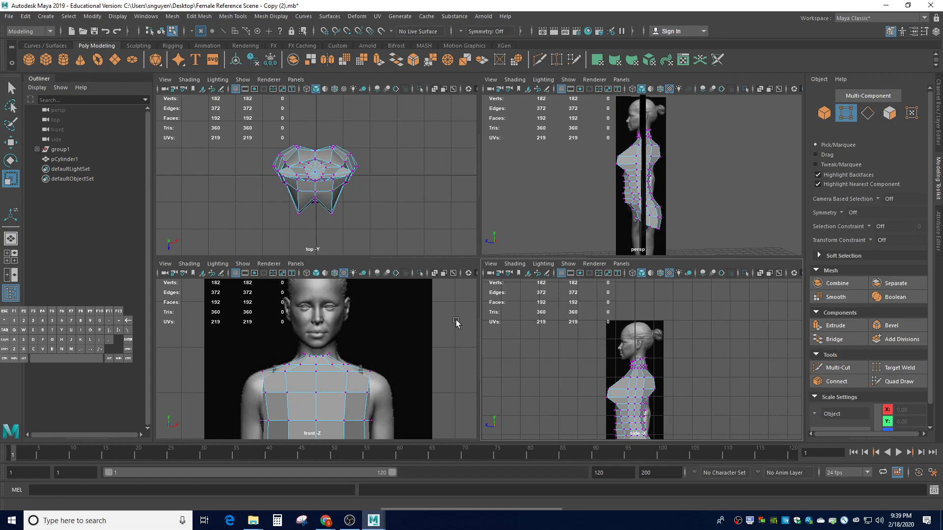
pyautogui.scroll(-3, 712, 385)
pyautogui.scroll(3, 637, 378)
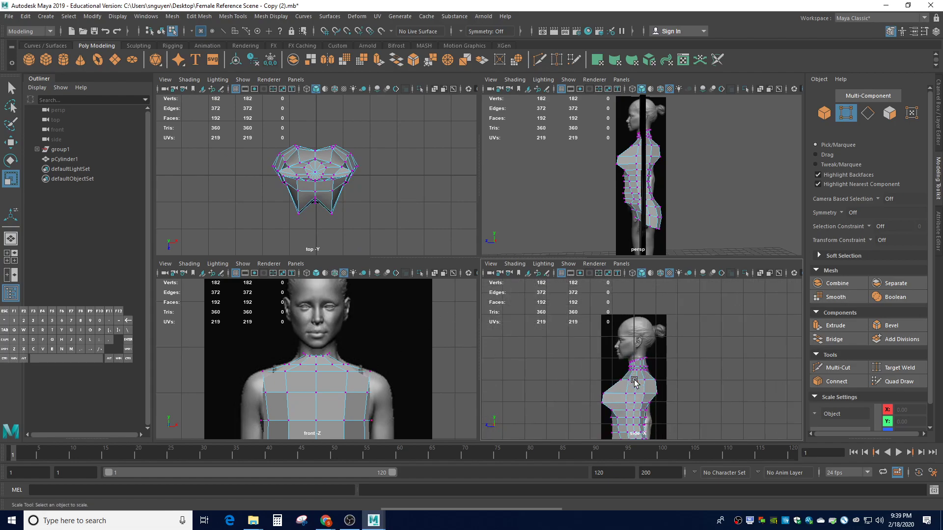
pyautogui.press('3')
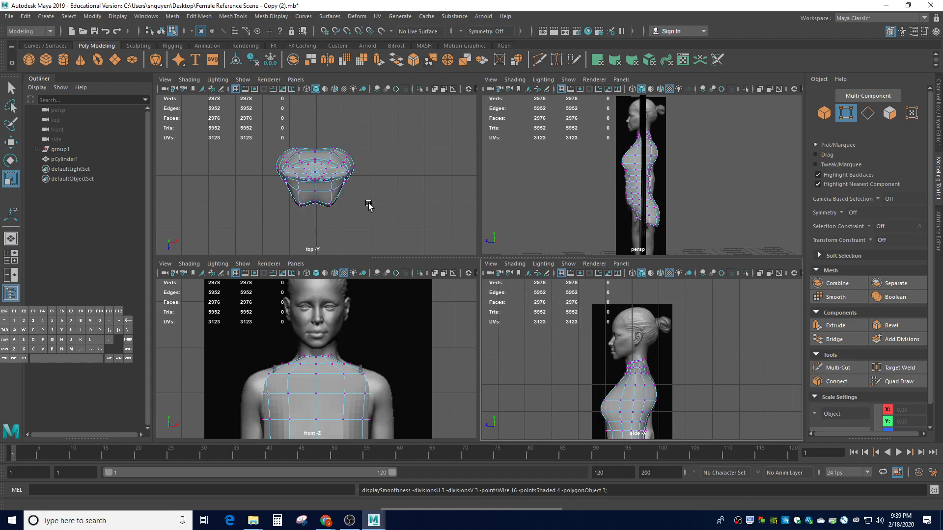
pyautogui.scroll(-5, 355, 349)
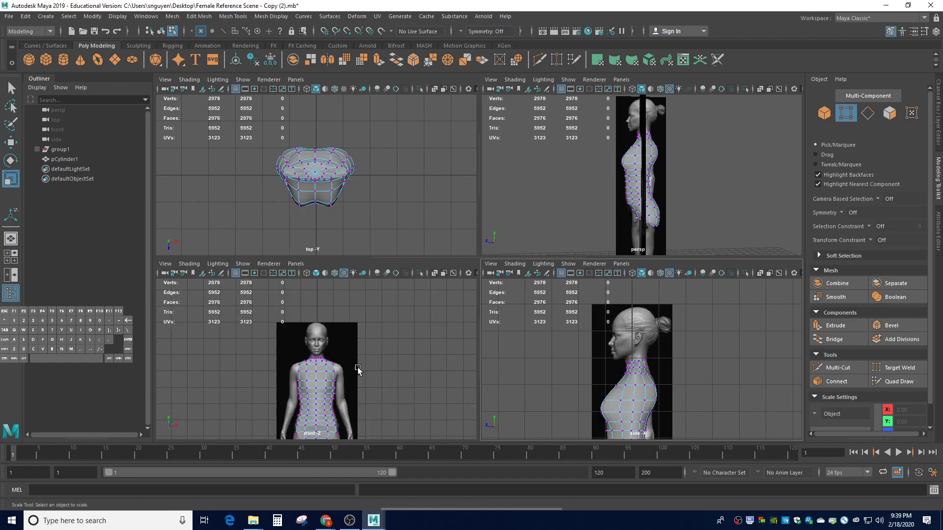
pyautogui.press('alt')
pyautogui.keyDown('alt'); pyautogui.moveTo(712, 191); pyautogui.dragTo(797, 208); pyautogui.keyUp('alt')
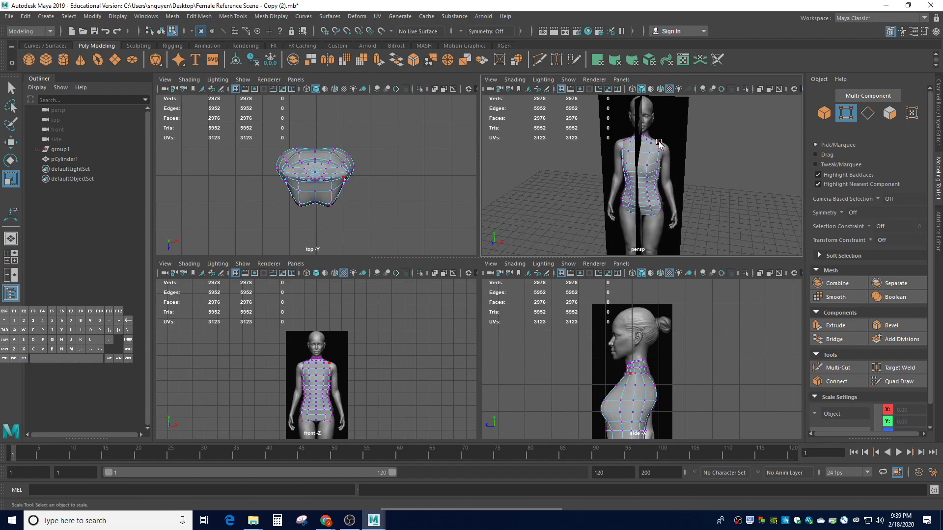